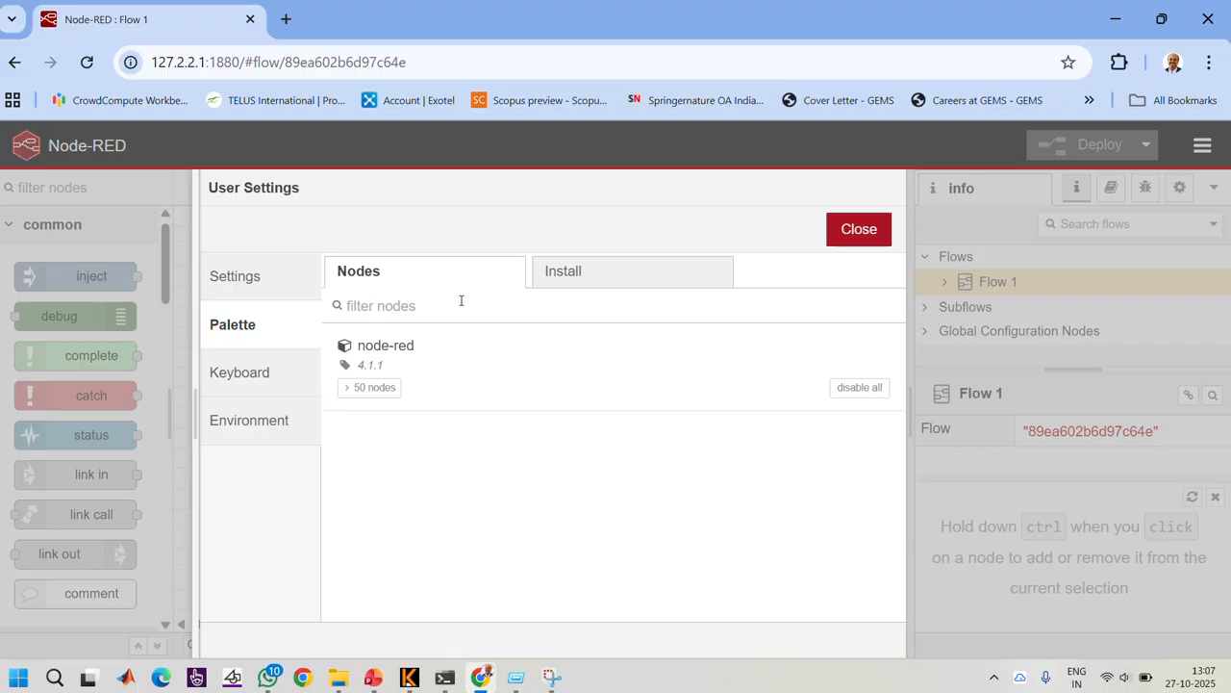
Filter the installed palette nodes for "red-contrib".
text(red)
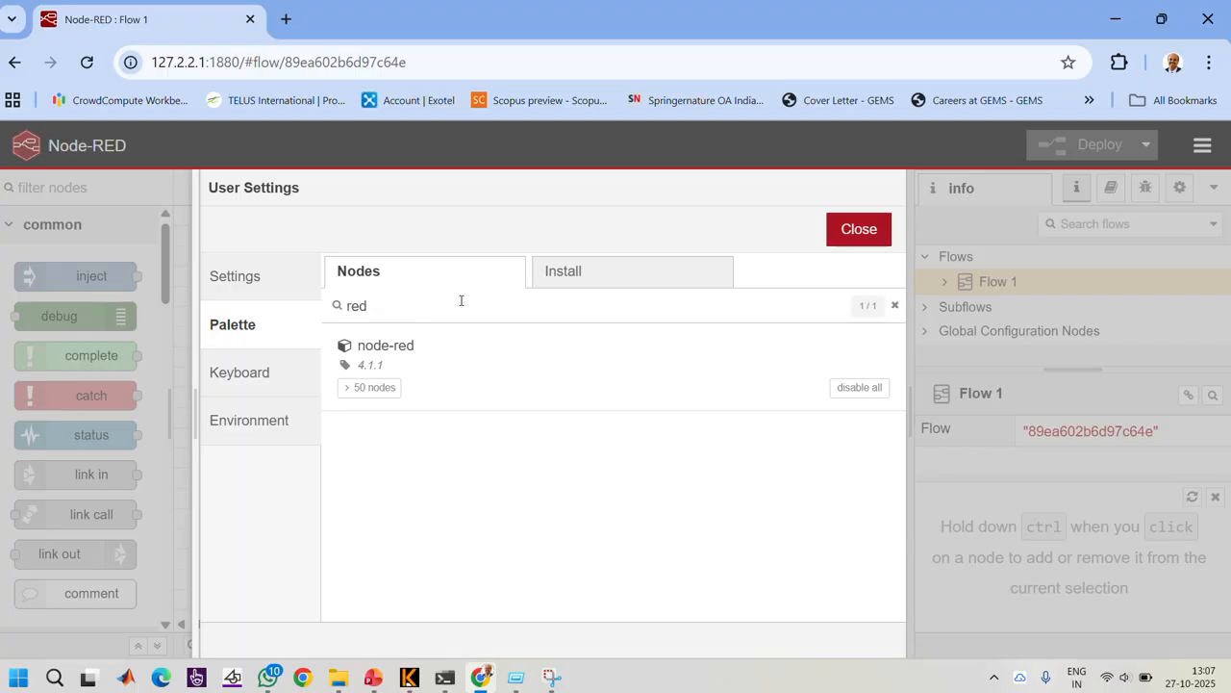
key(BackSpace)
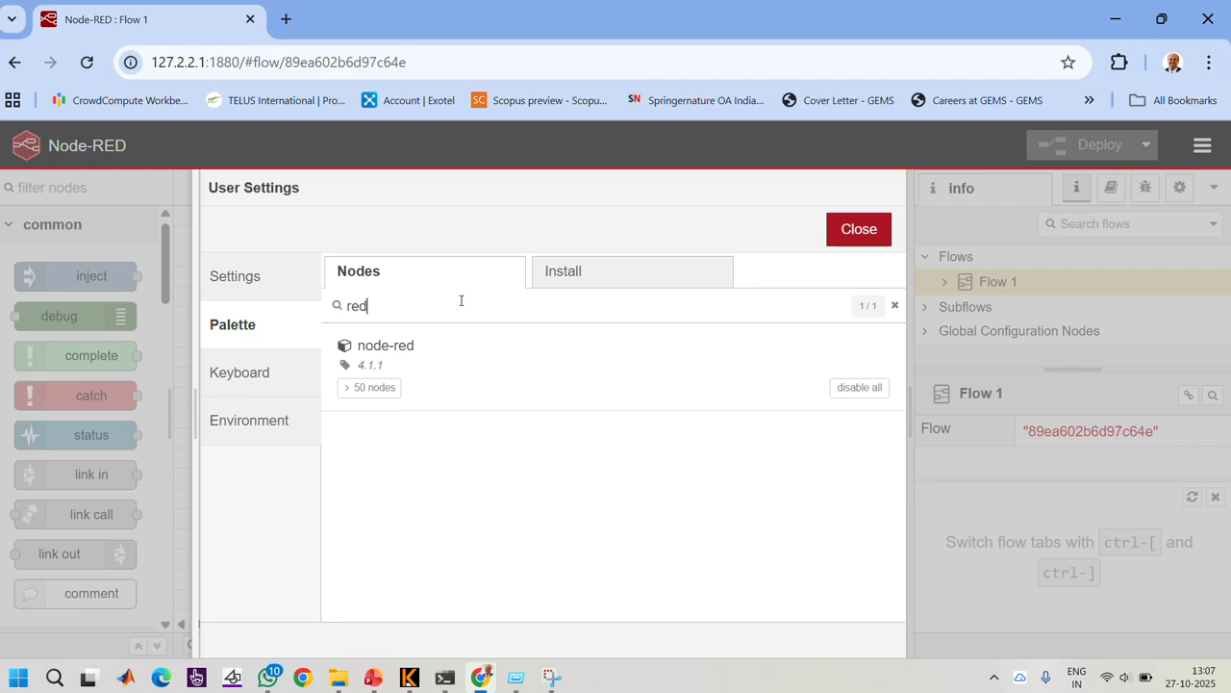
text(-contr)
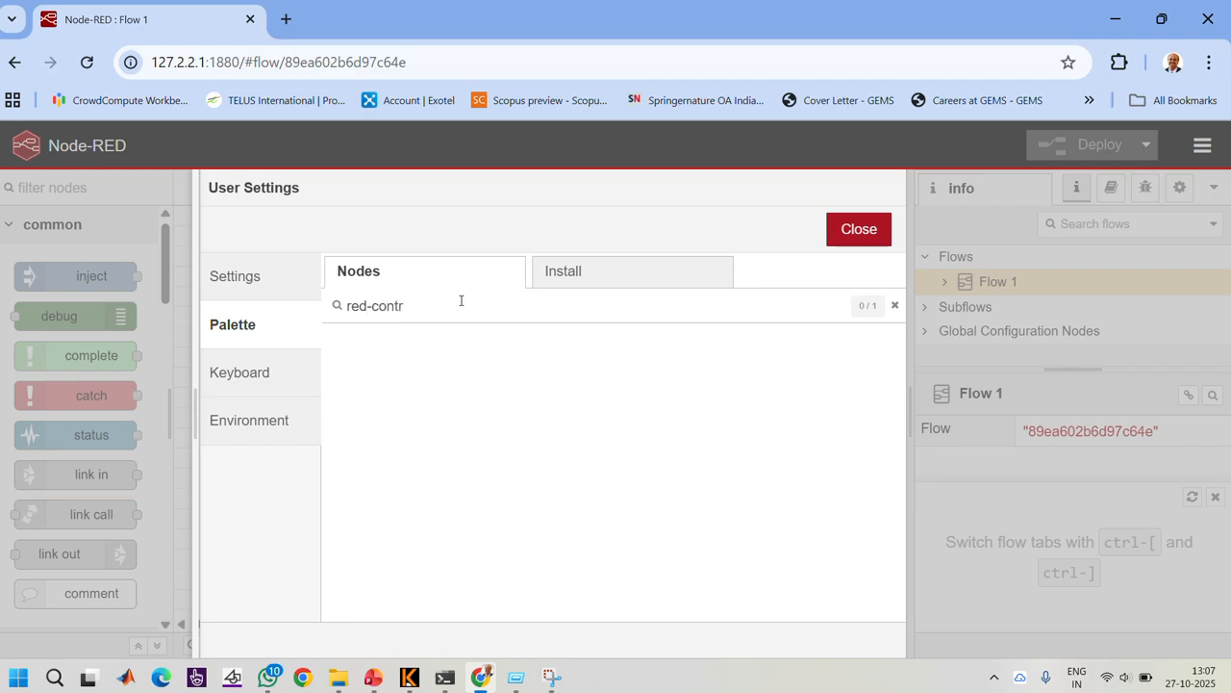
text(ib)
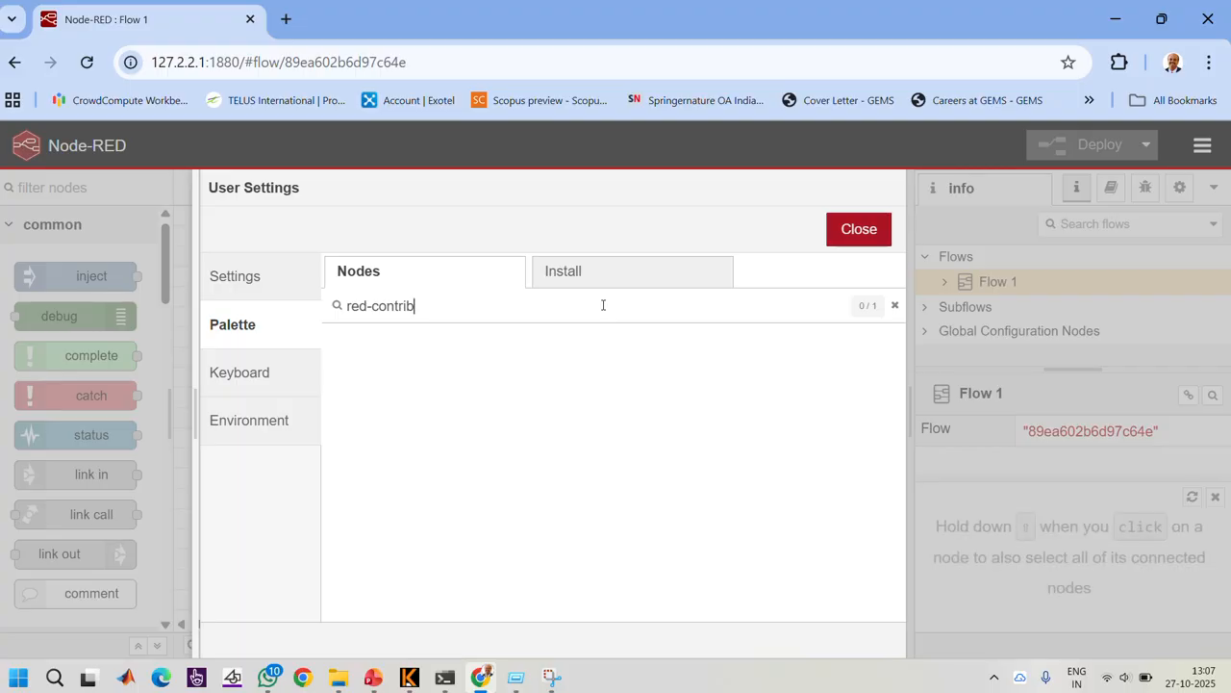
text(-calc)
Search the installable modules for "node-" and install node-red-dashboard.
click(591, 280)
right_click(594, 279)
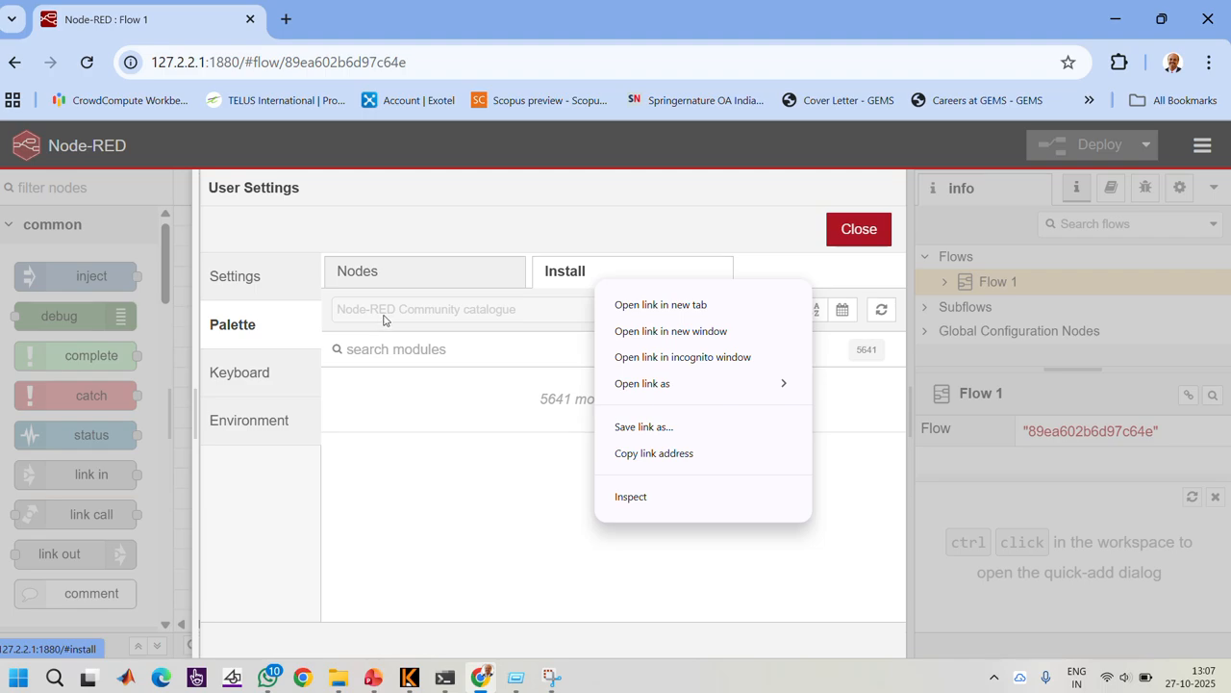
click(394, 360)
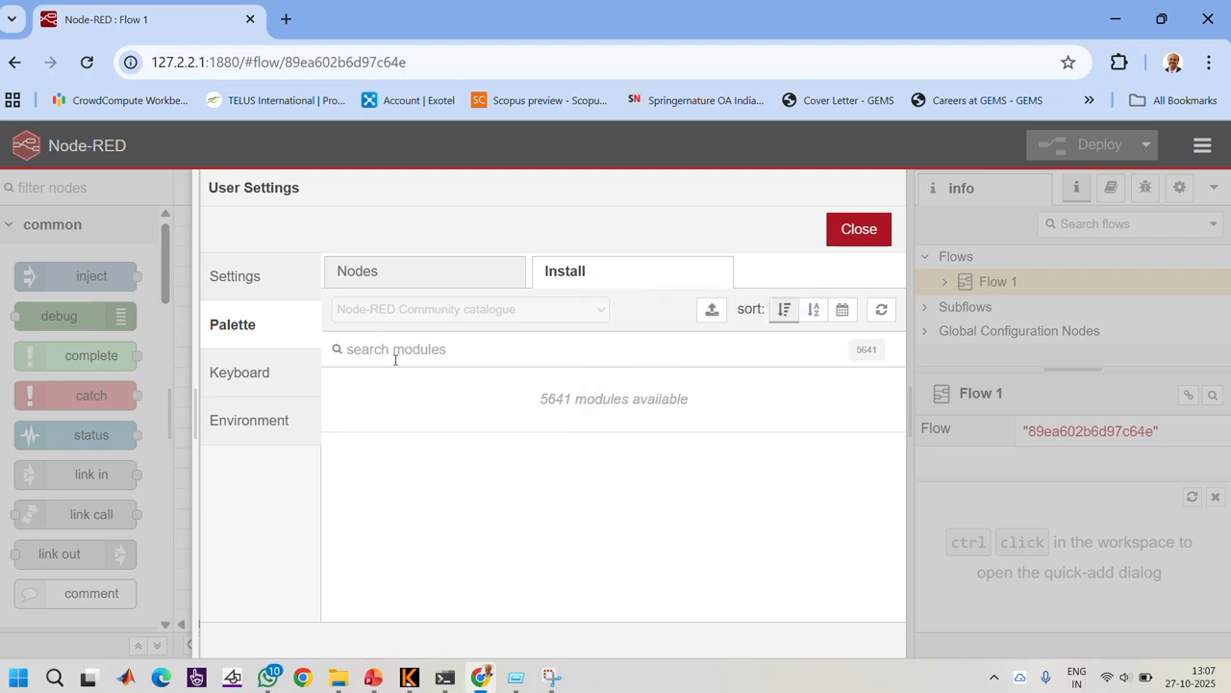
text(node)
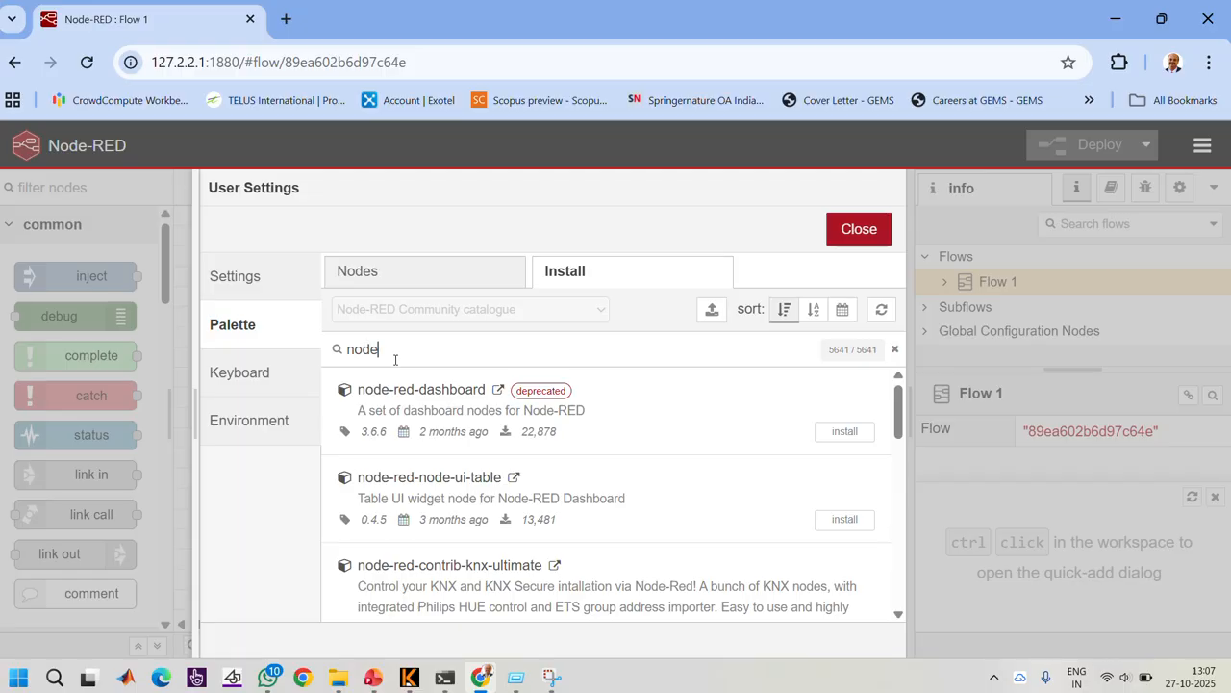
text(-)
click(855, 440)
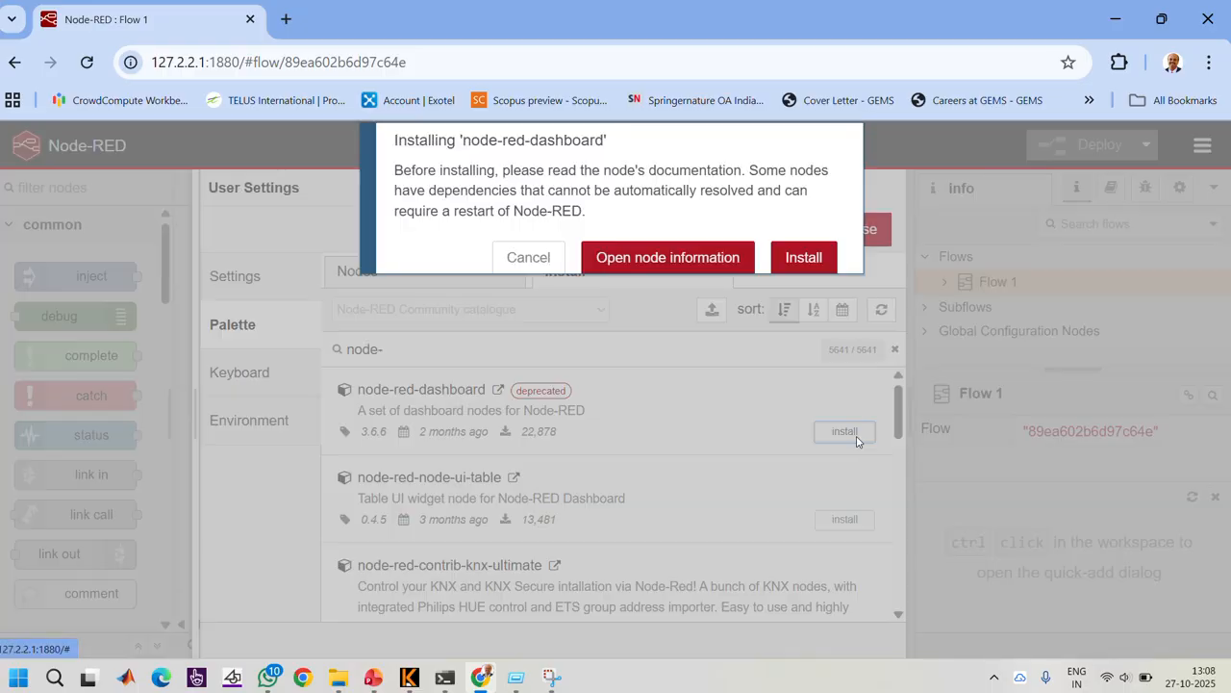
click(824, 260)
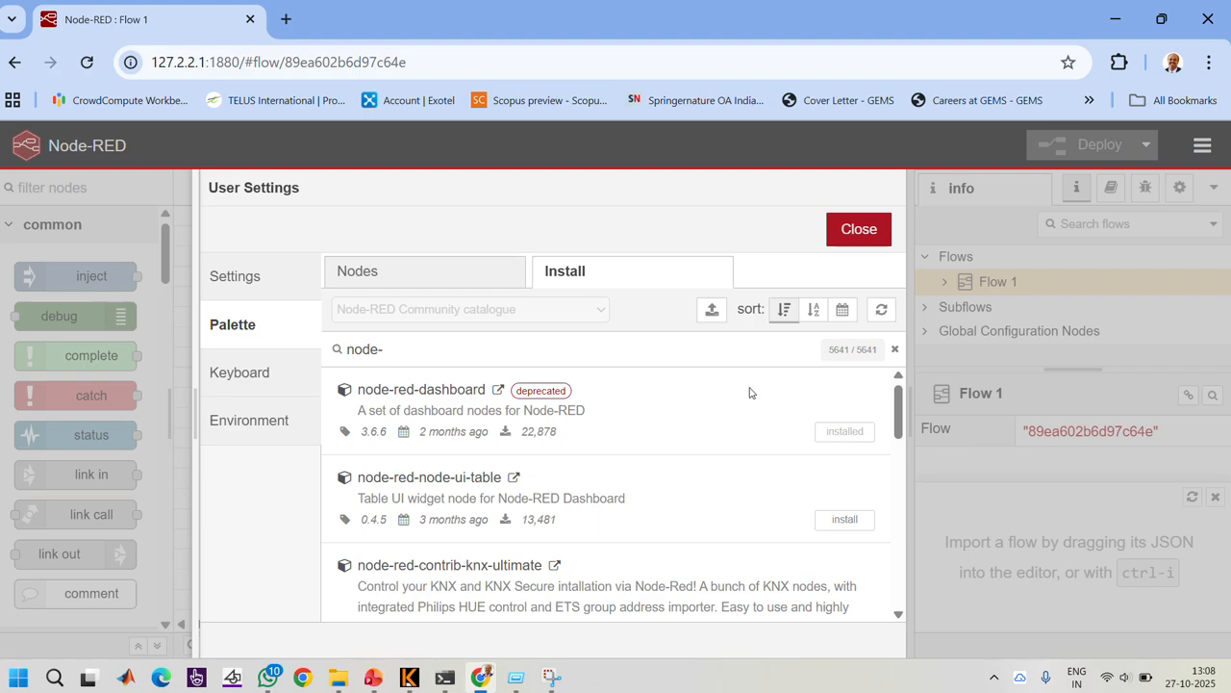
Search the installable modules for "node-red-contrib-mod" and install node-red-contrib-modbus.
click(392, 354)
text(red-con)
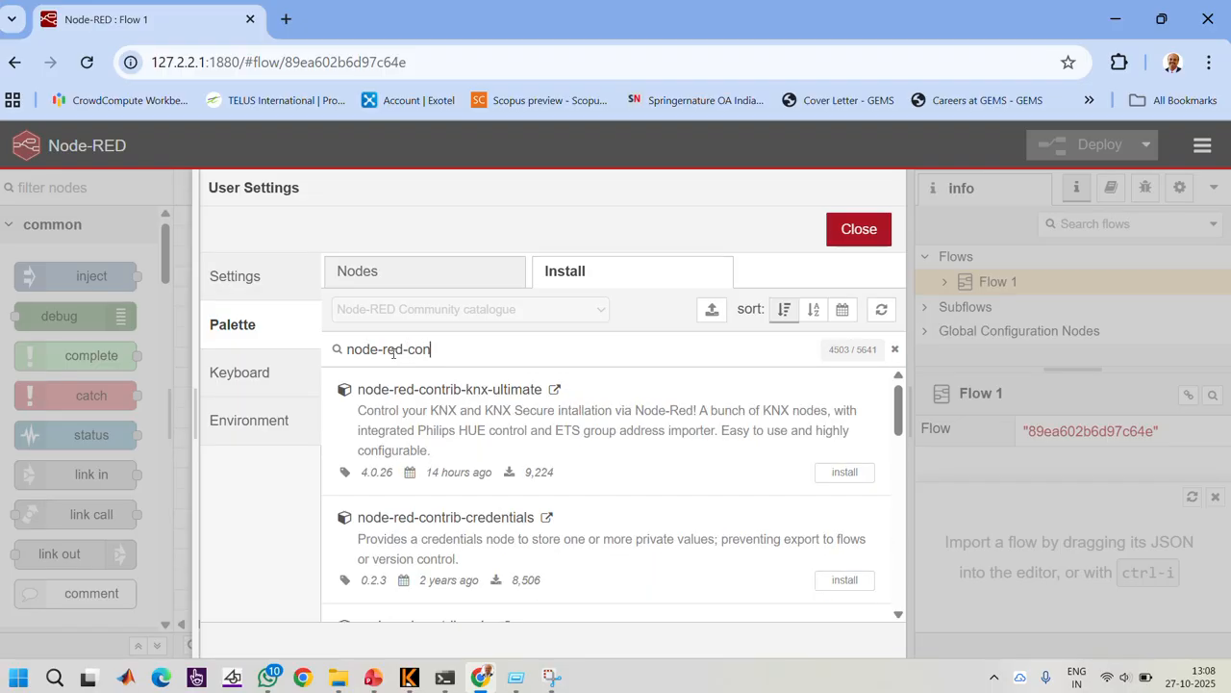
text(trib-mod)
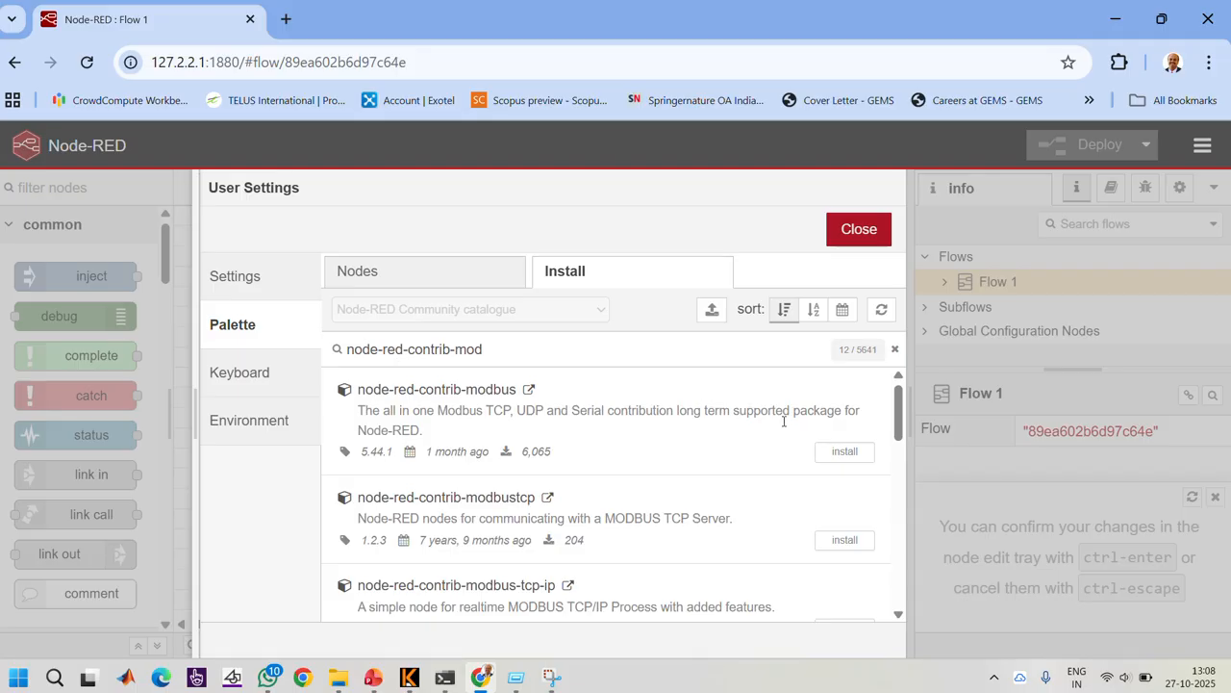
click(845, 452)
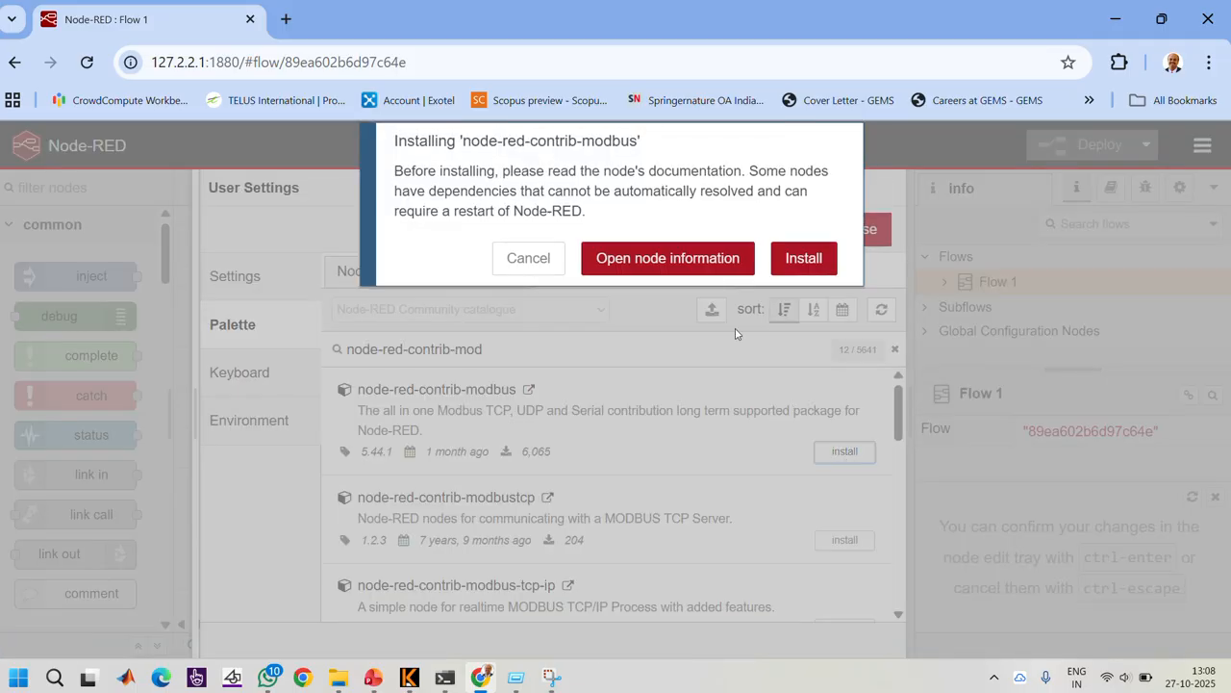
click(815, 269)
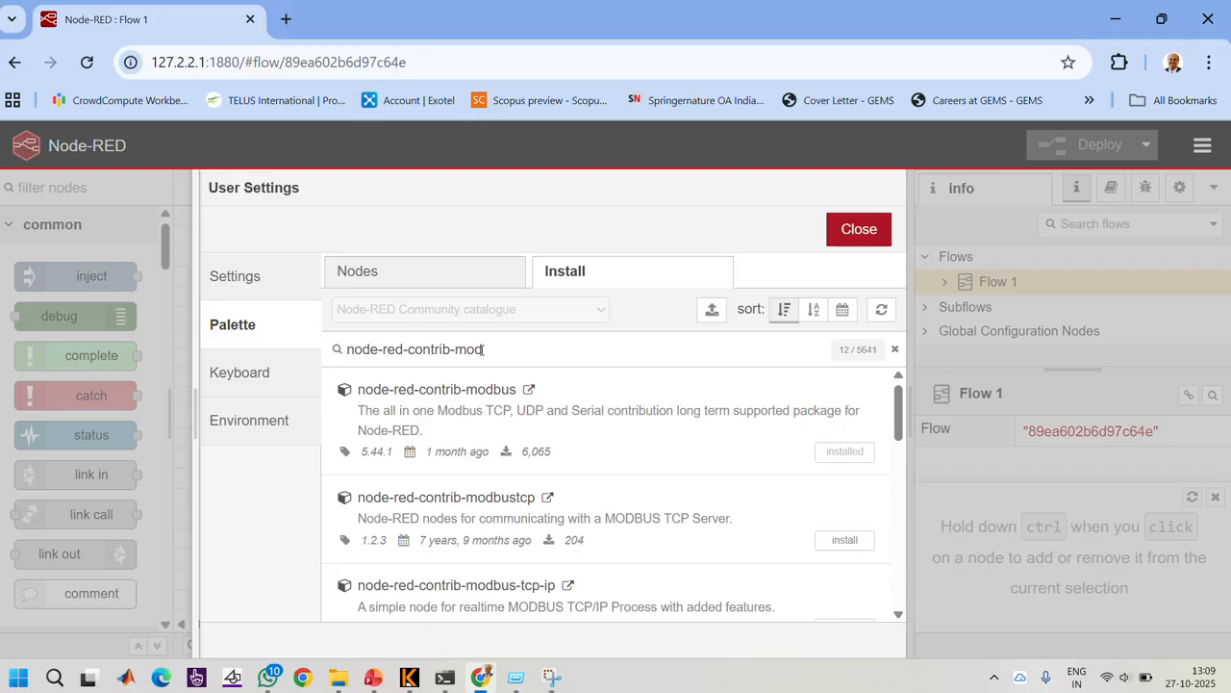
Change the module search to "node-red-contrib-remot" and install node-red-contrib-remote.
key(BackSpace)
key(BackSpace)
key(BackSpace)
key(BackSpace)
text(-)
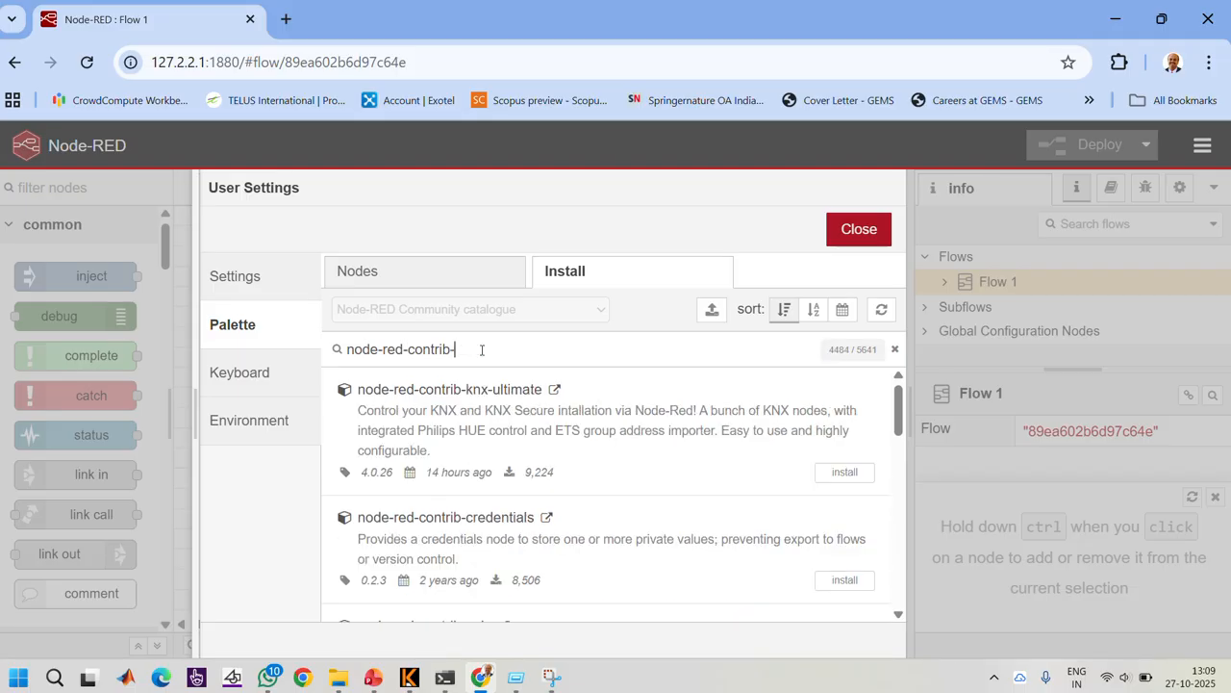
text(remot)
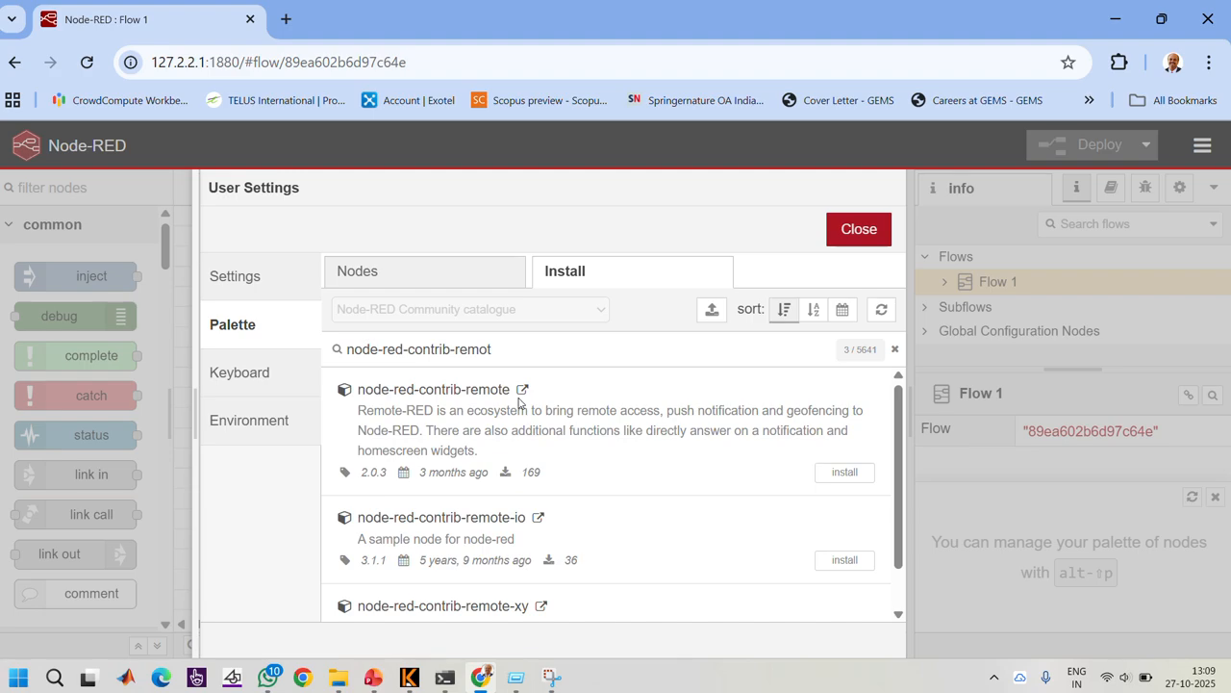
click(842, 472)
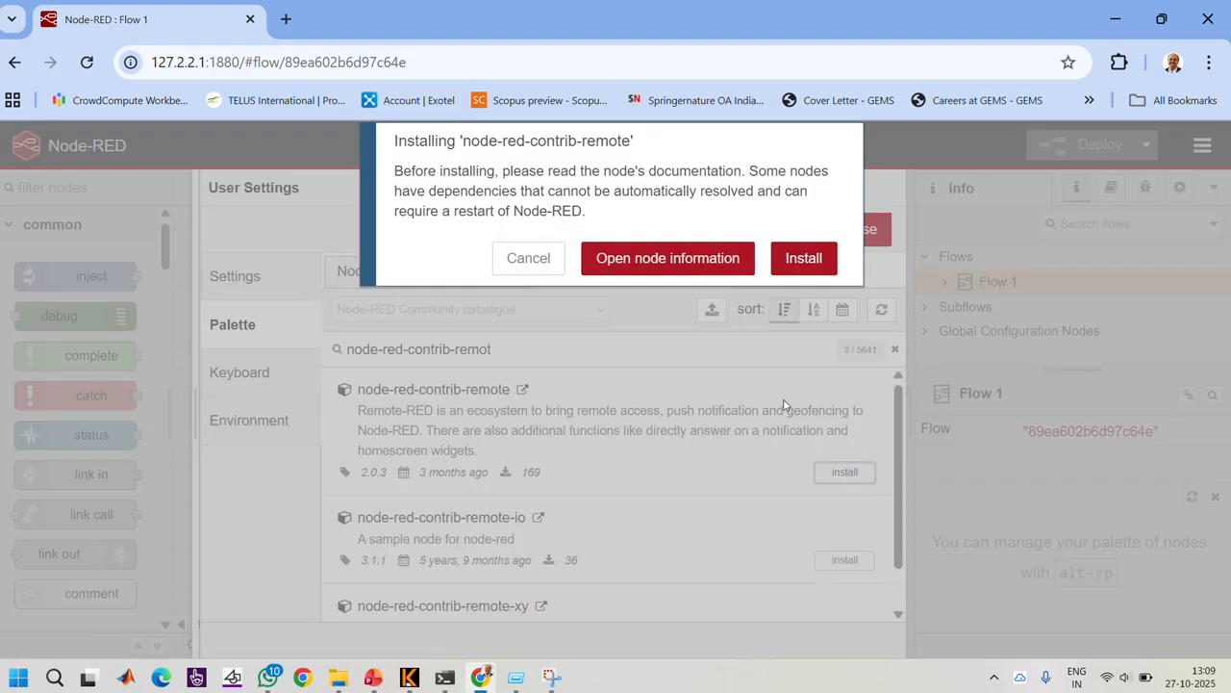
click(810, 261)
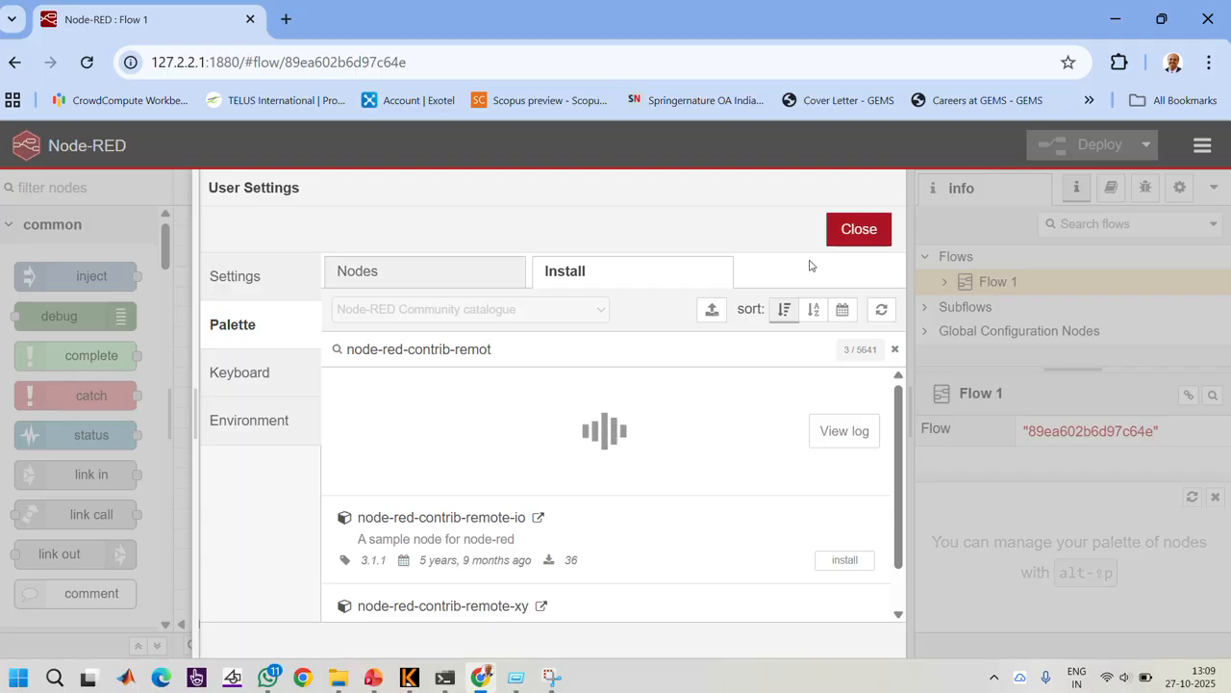
Switch to WhatsApp and save Connect_NodeRed_to_XROA.json and Example_flow.json from the SCHNEIDER IIOT chat to the Academics folder.
click(268, 679)
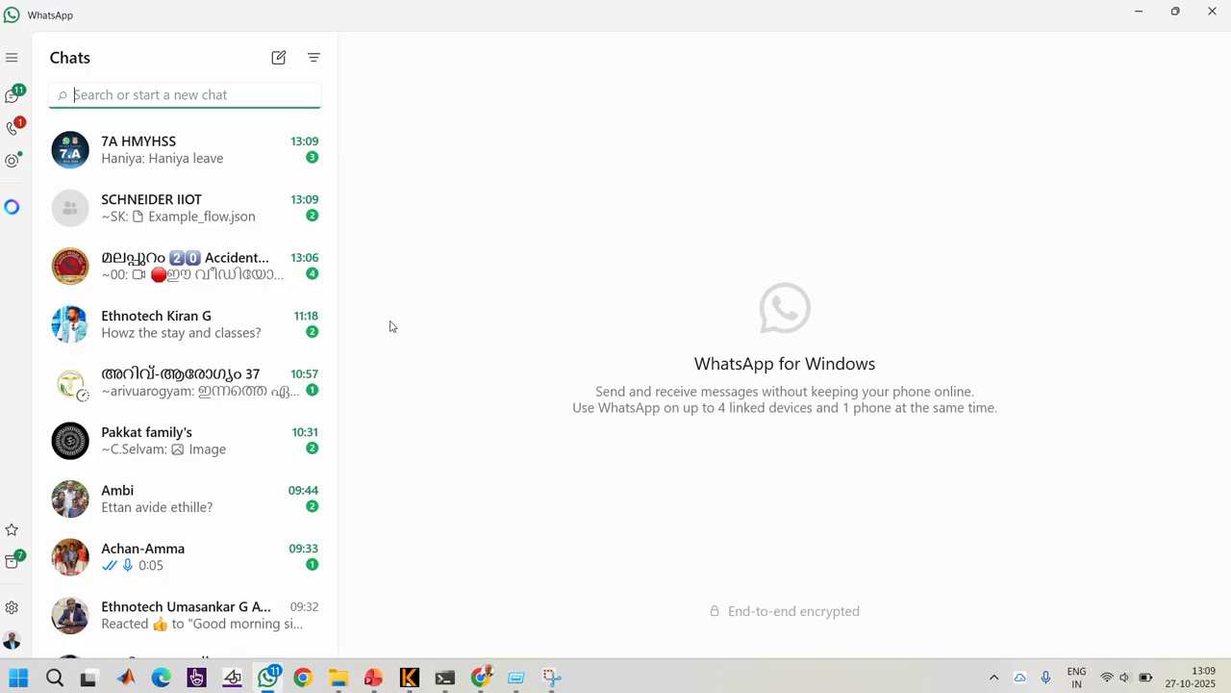
click(246, 202)
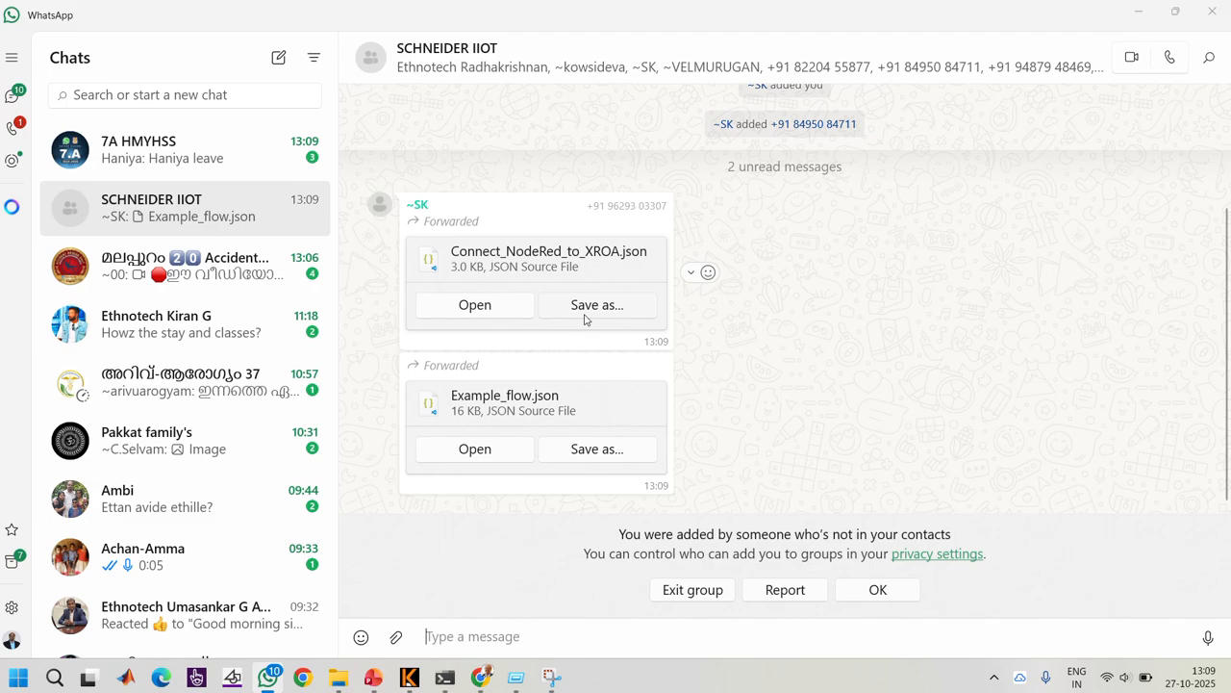
click(584, 315)
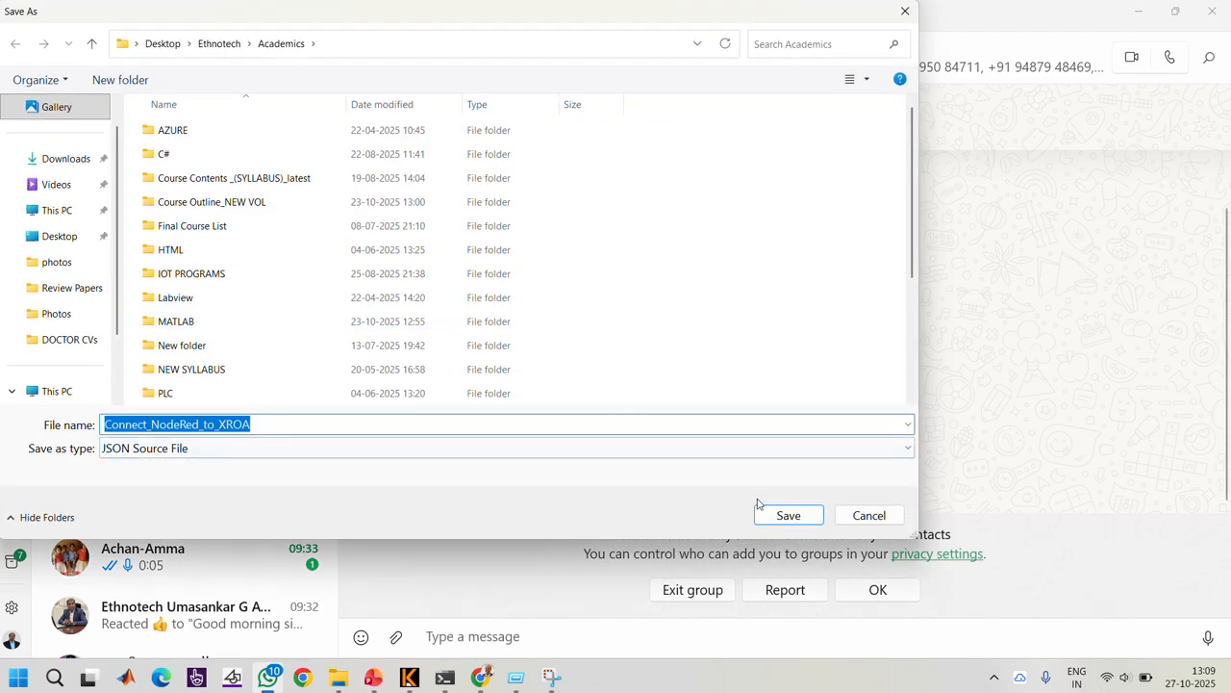
click(781, 515)
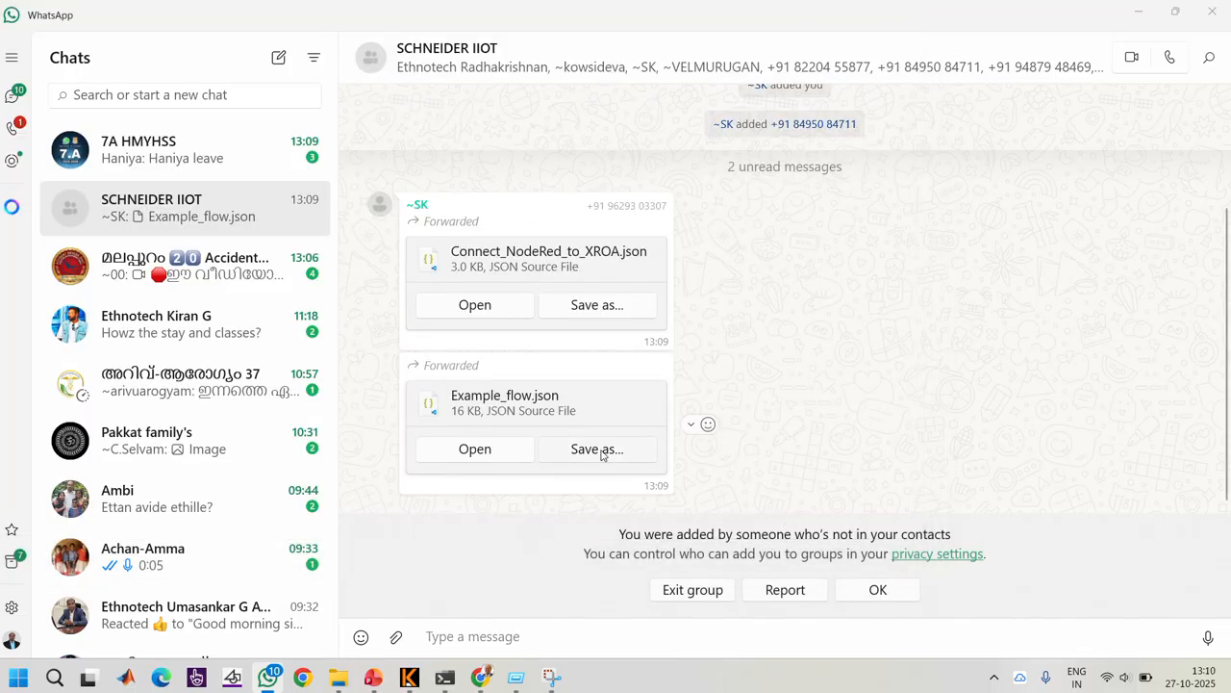
click(598, 449)
click(786, 516)
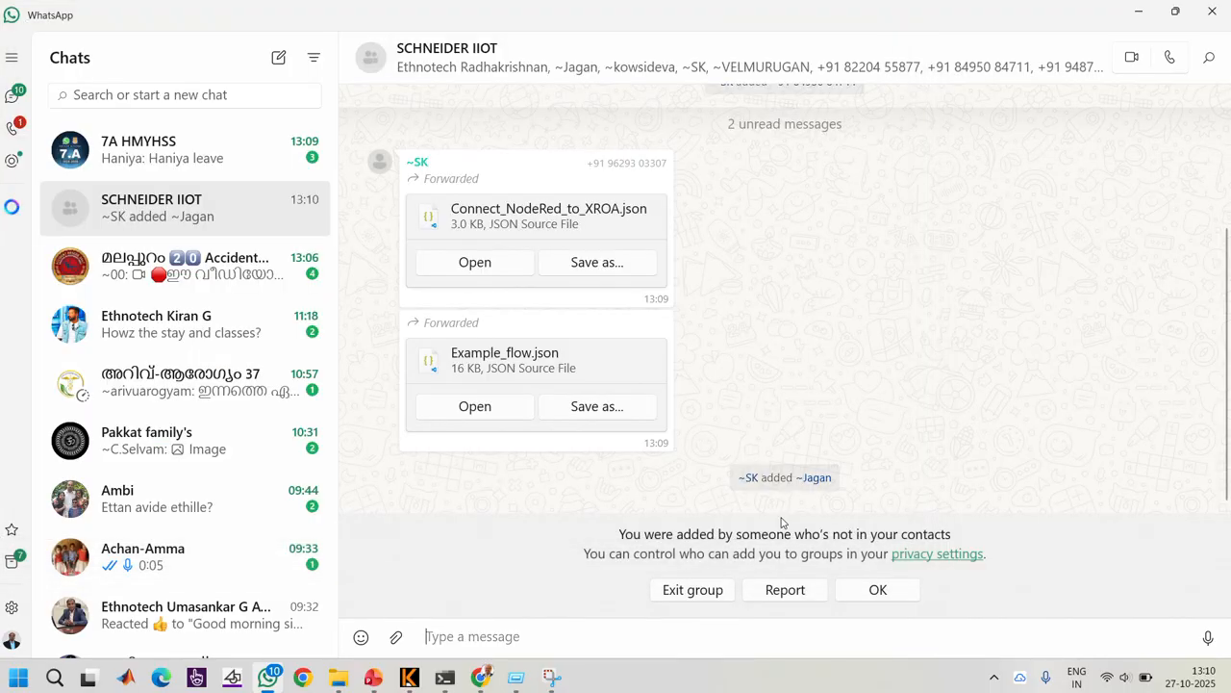
Switch back to Node-RED in Chrome, close the user settings and open the Import nodes dialog.
click(480, 679)
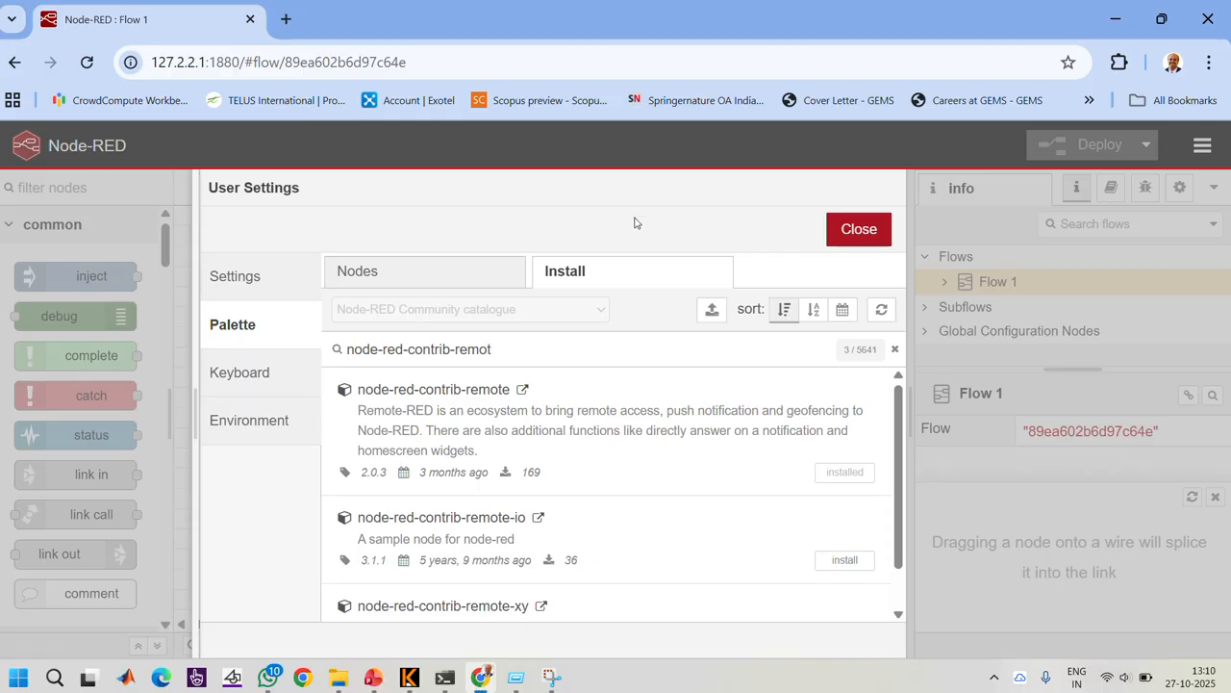
click(857, 238)
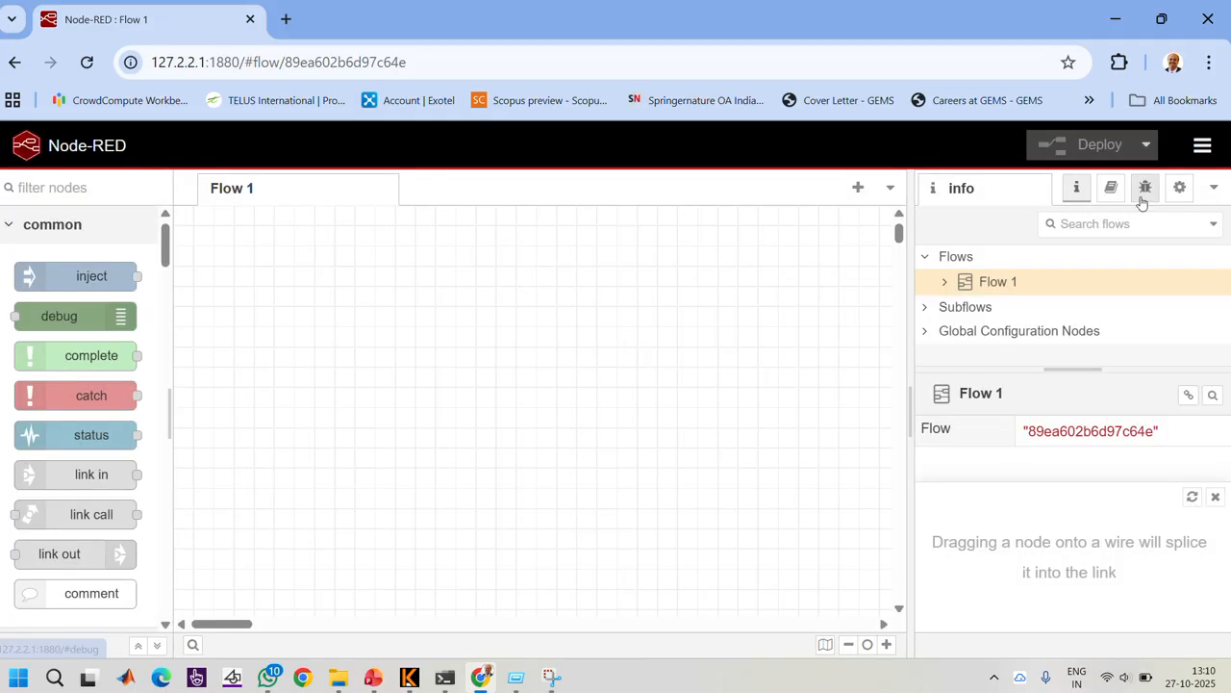
click(1203, 146)
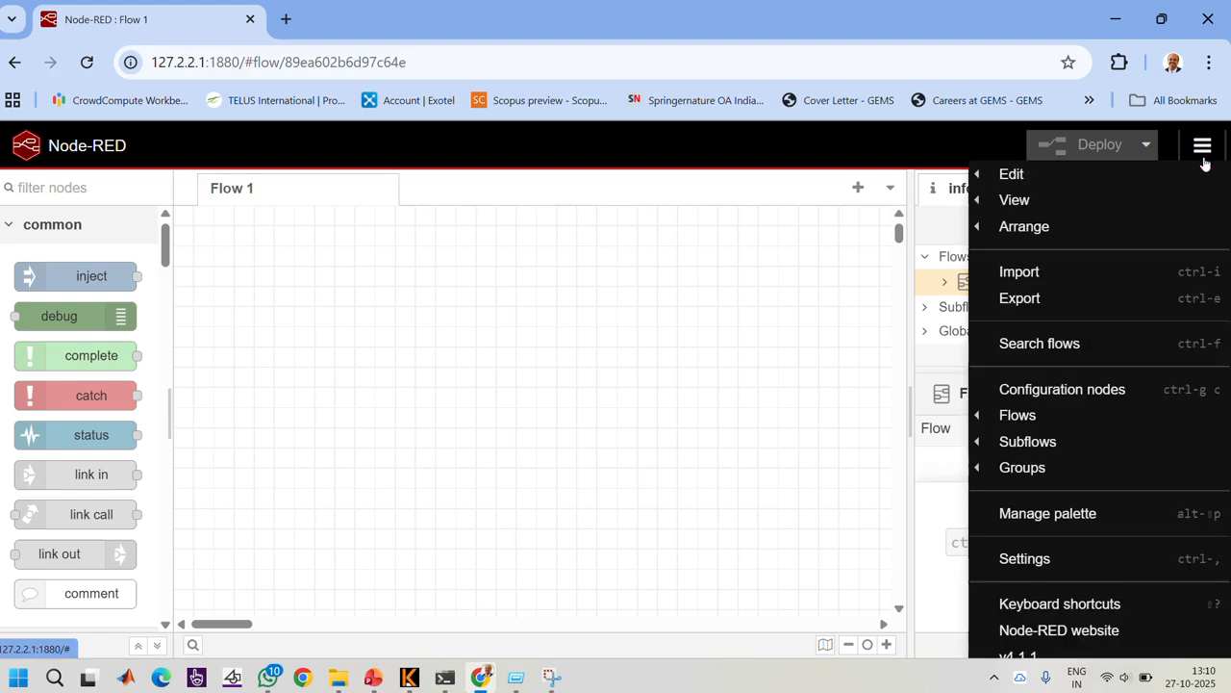
click(1069, 280)
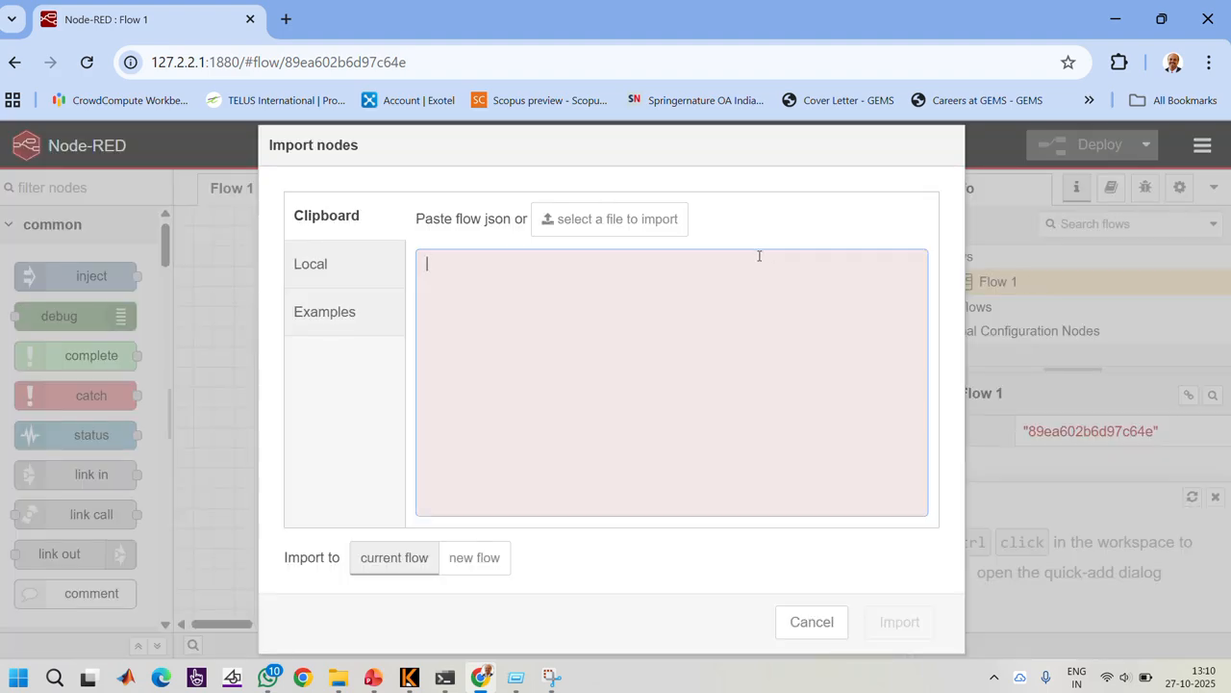
Import Connect_NodeRed_to_XROA from the Desktop's Ethnotech > Academics folder into the current flow.
click(579, 222)
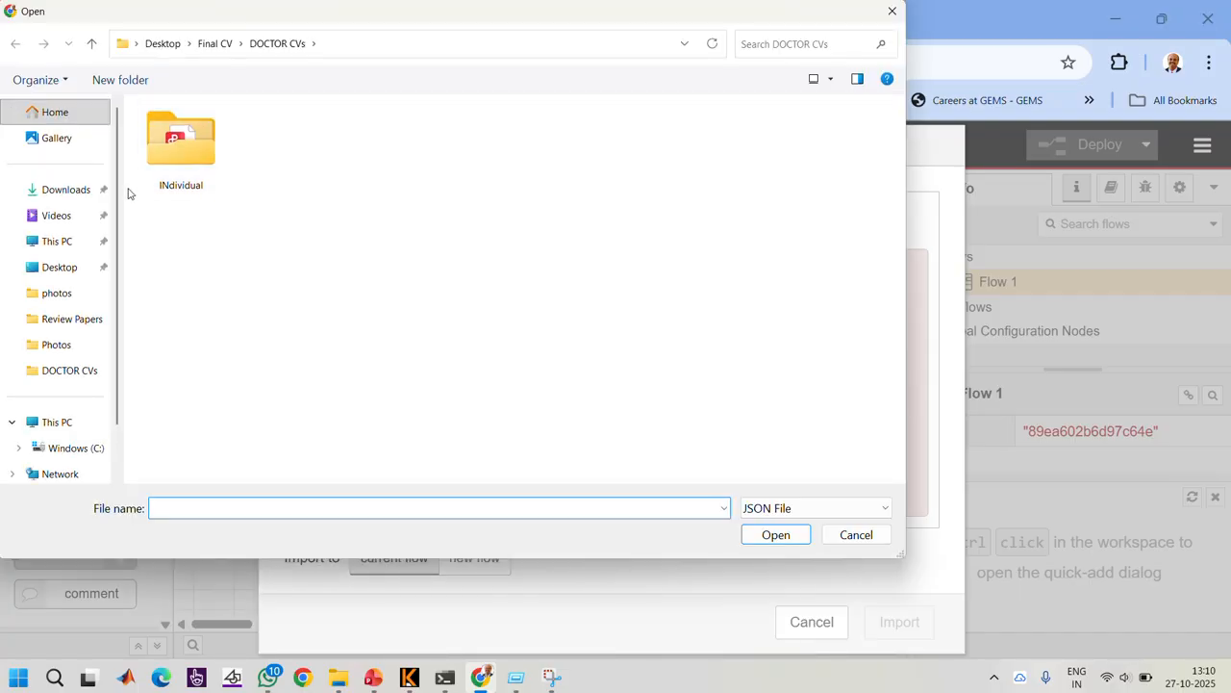
click(72, 268)
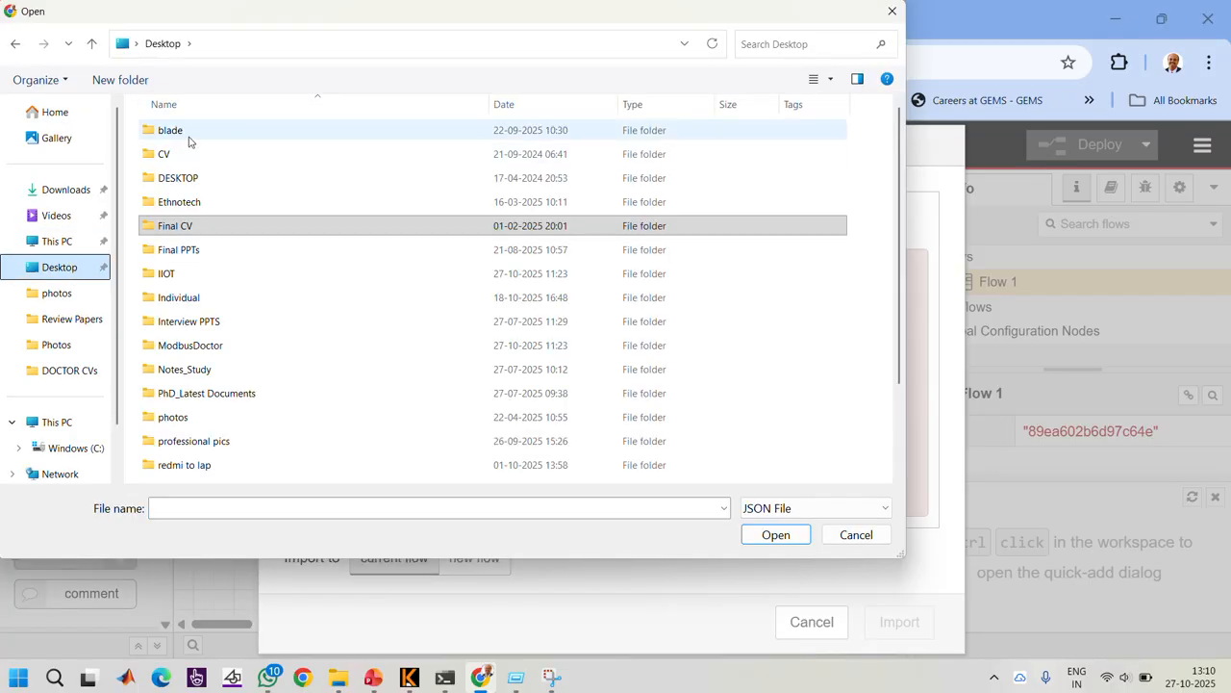
double_click(189, 195)
double_click(198, 136)
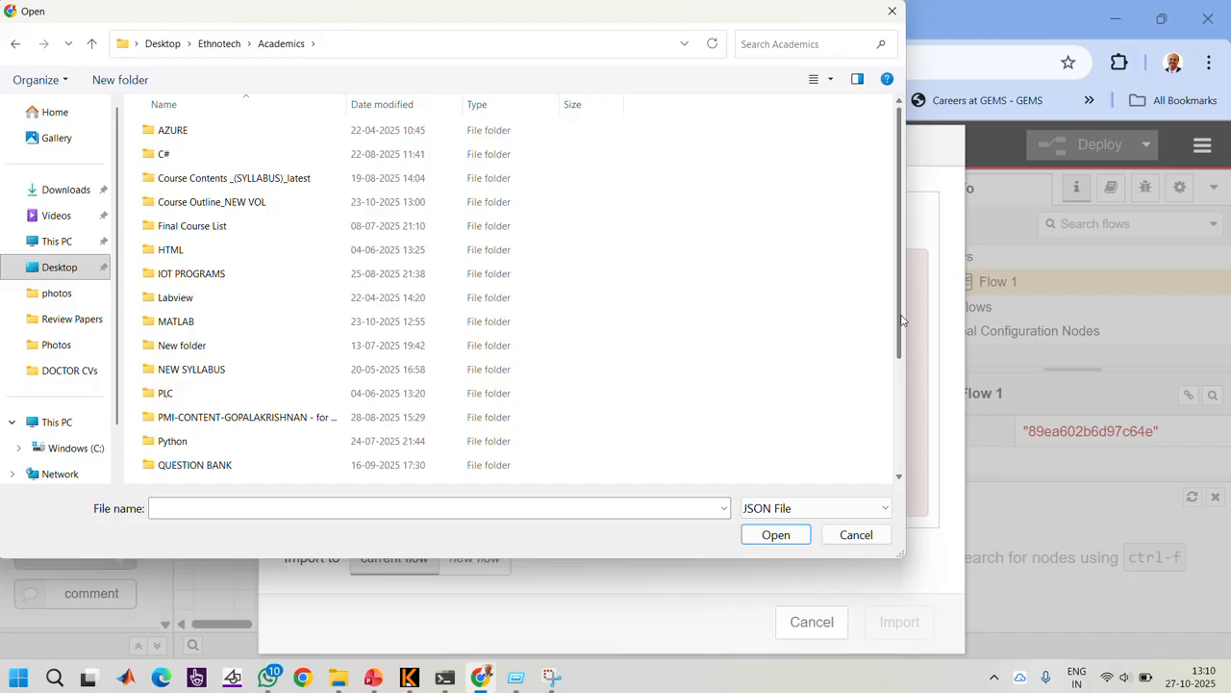
drag(902, 320, 906, 424)
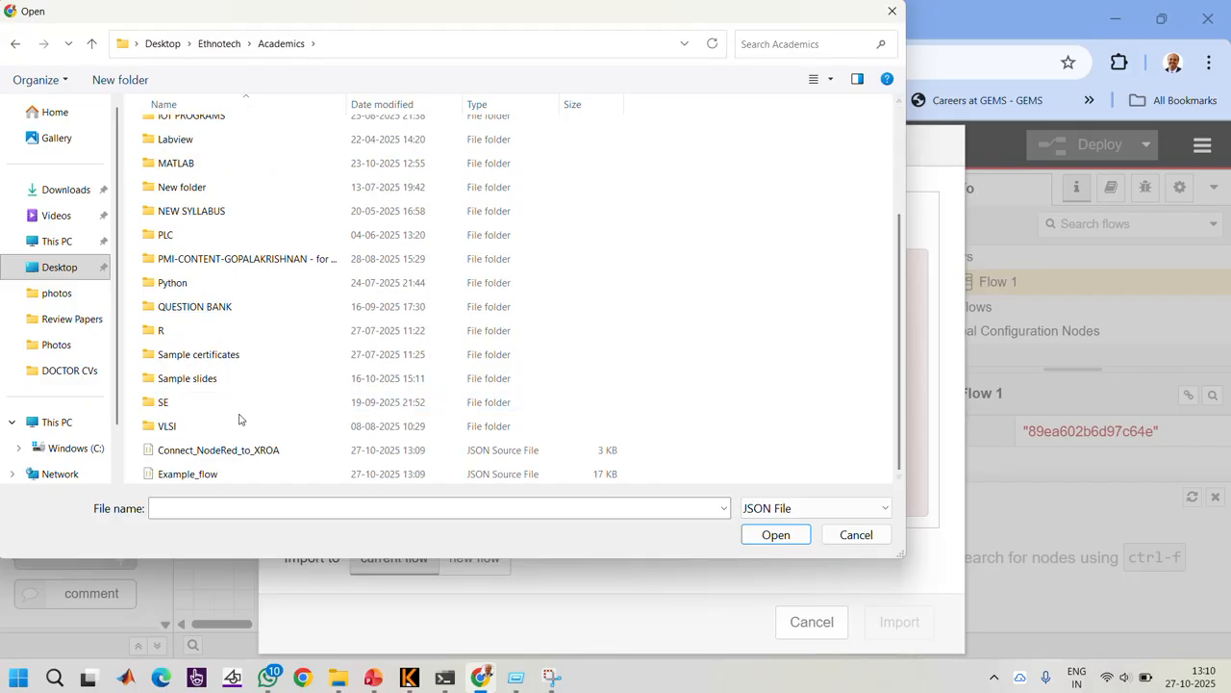
click(237, 449)
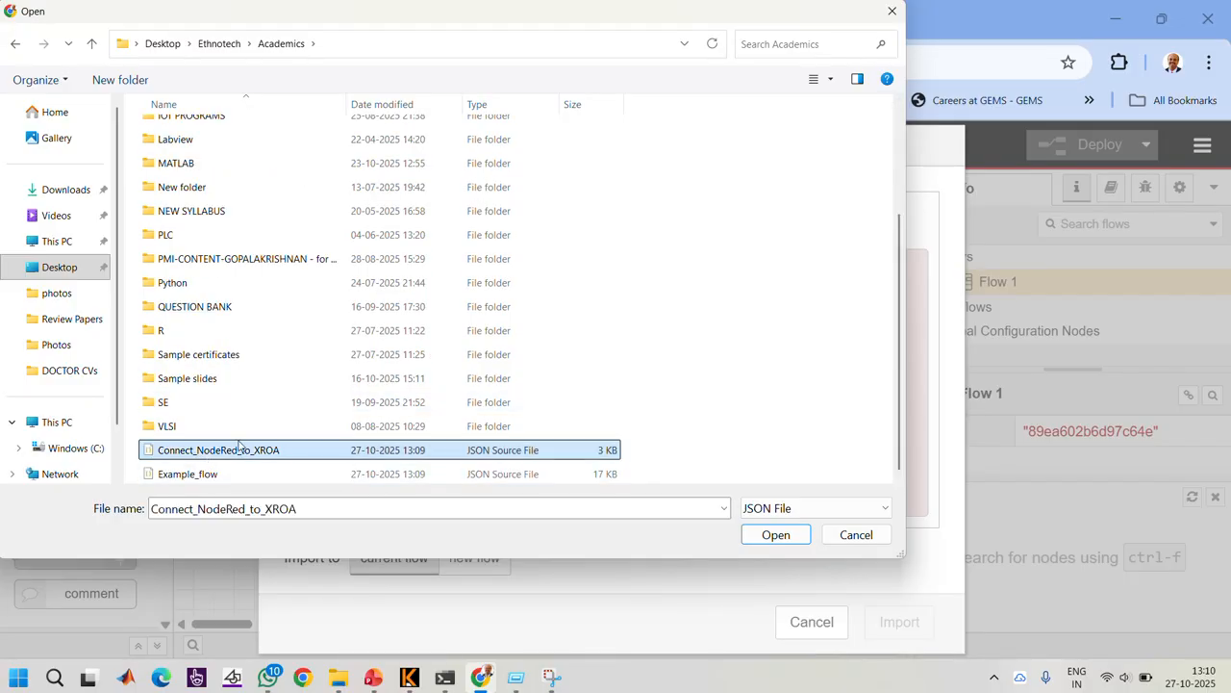
click(776, 535)
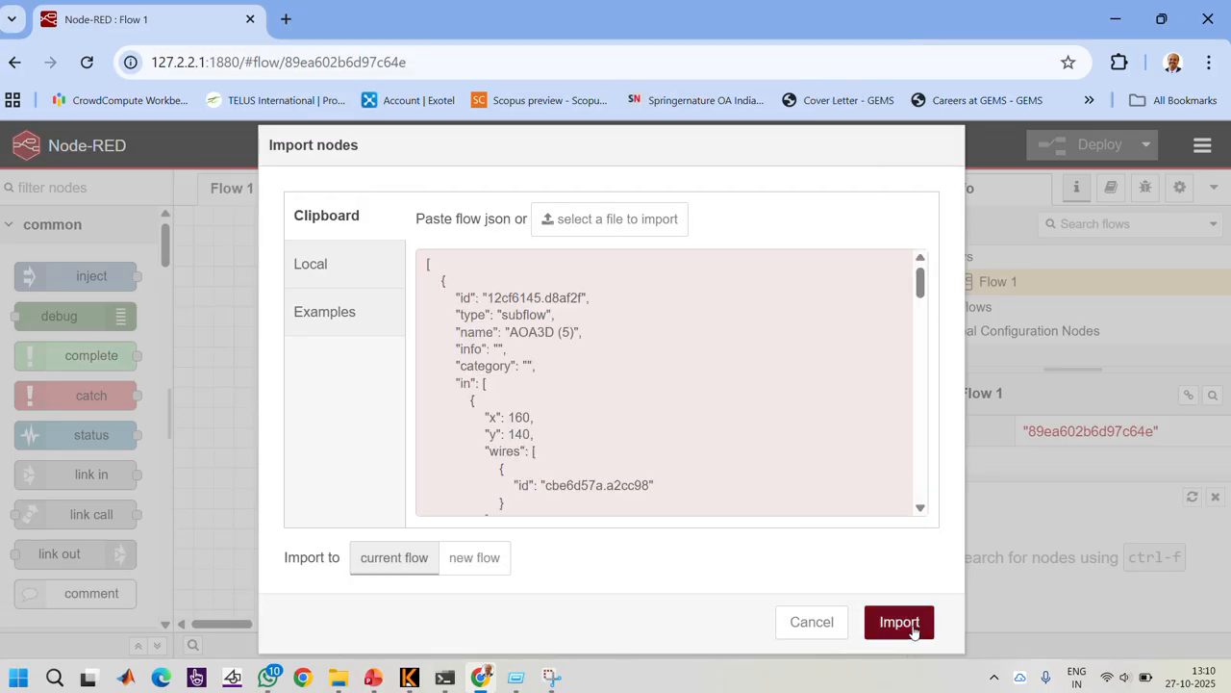
click(900, 622)
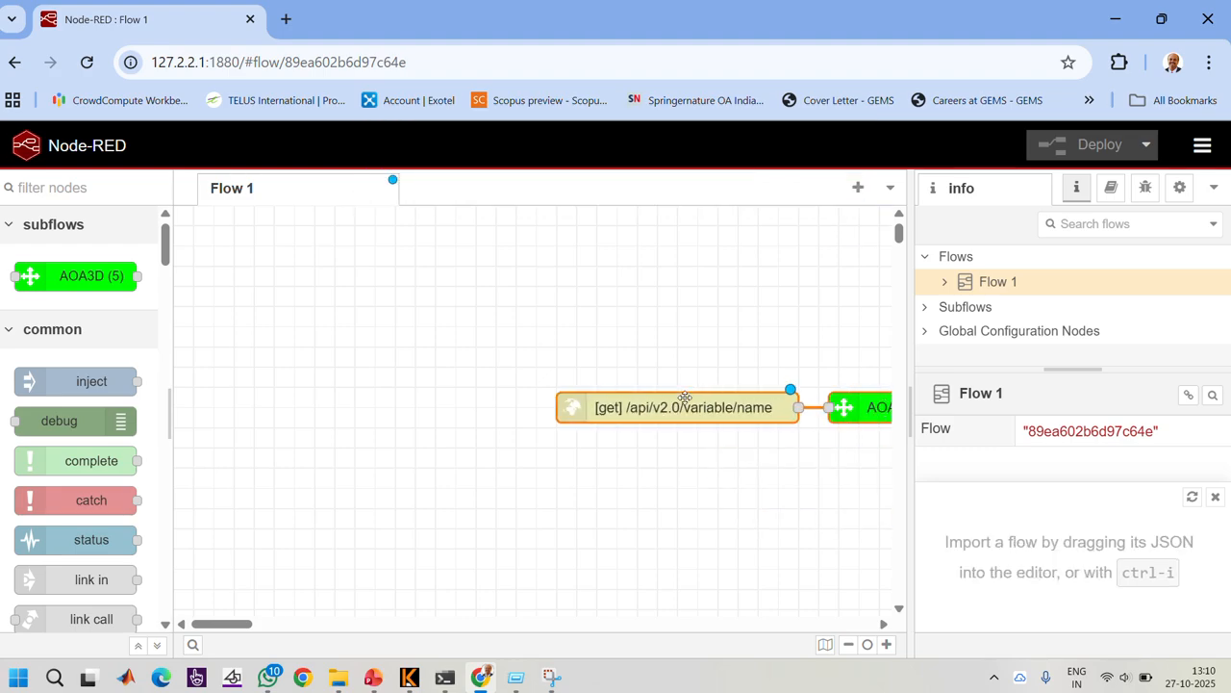
Place the imported group of nodes in the upper part of the Flow 1 workspace so all of them fit.
click(462, 385)
drag(419, 385, 406, 363)
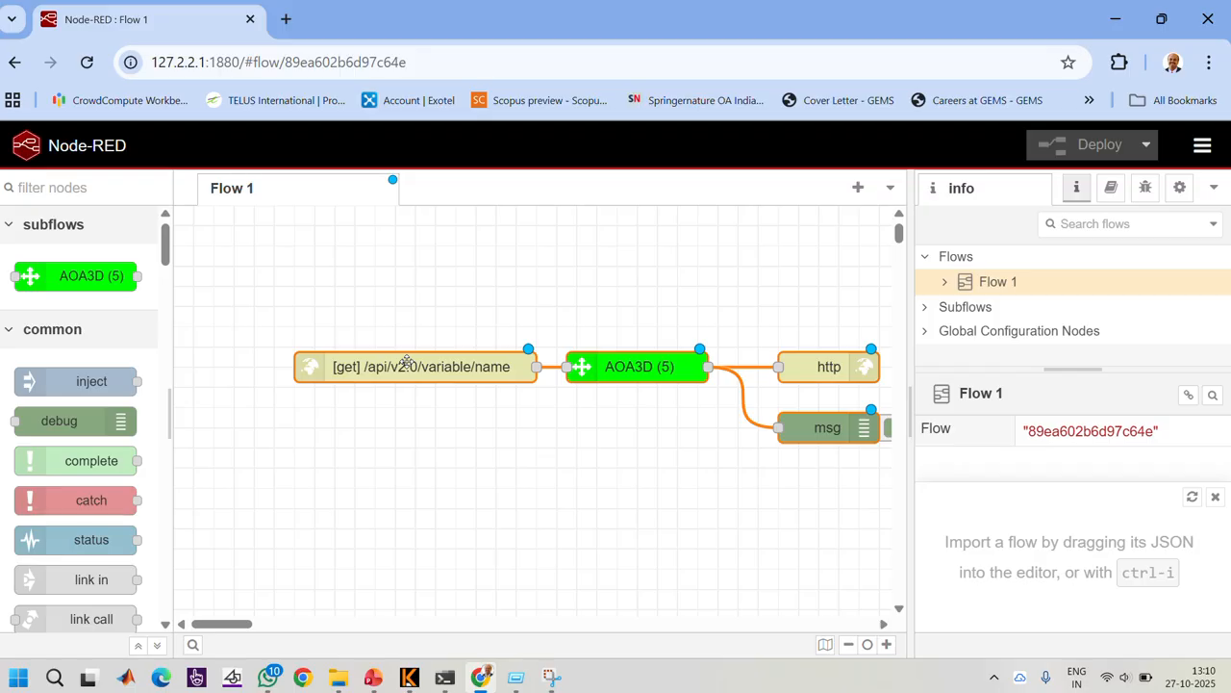
click(356, 302)
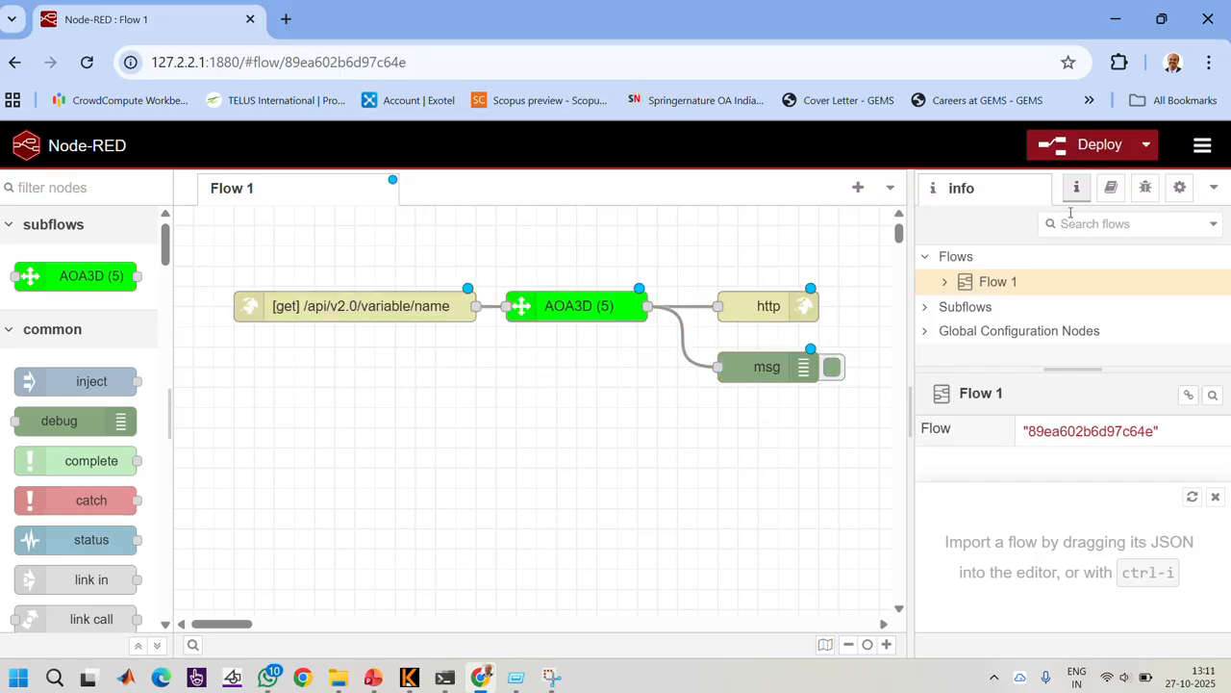
Import Example_flow from the Desktop's Ethnotech > Academics folder and view the imported Flow 4.
click(1202, 144)
mouse_move(1073, 190)
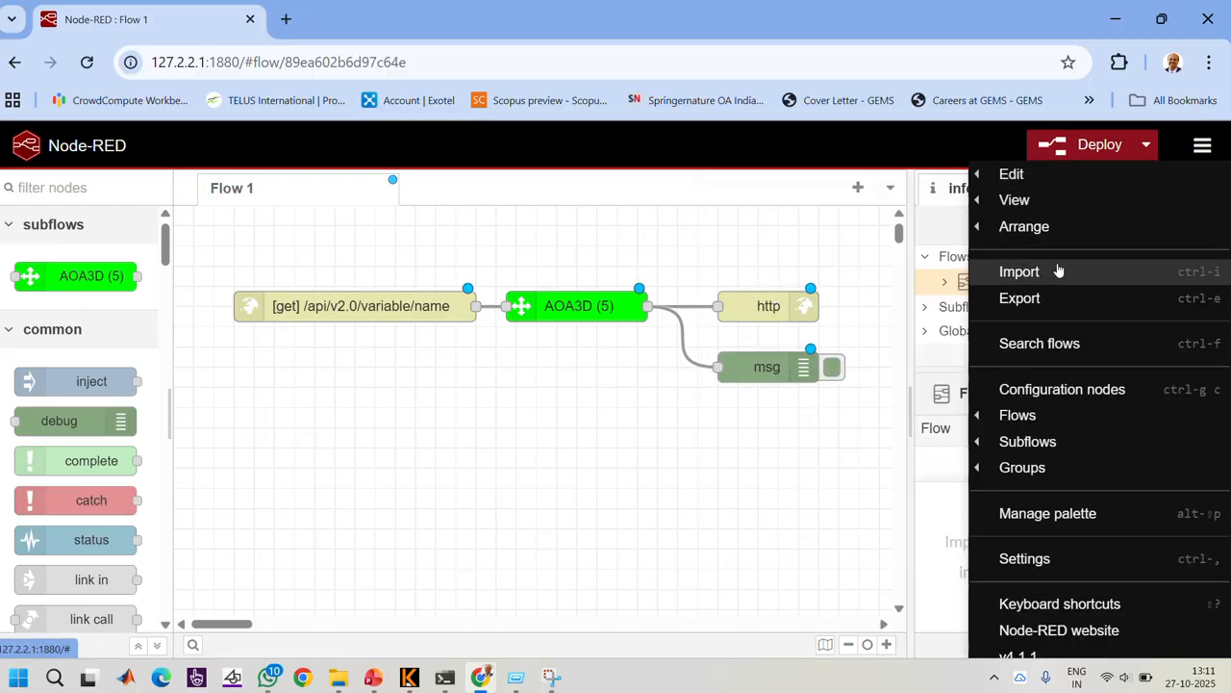
click(1054, 272)
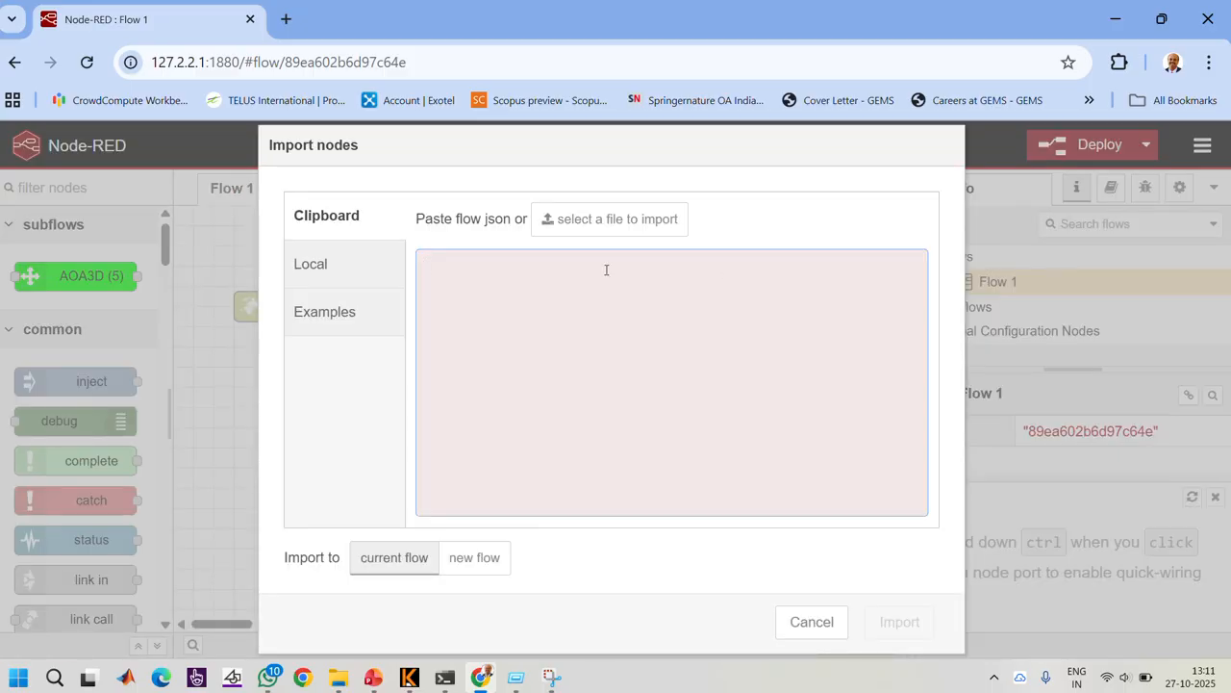
click(596, 229)
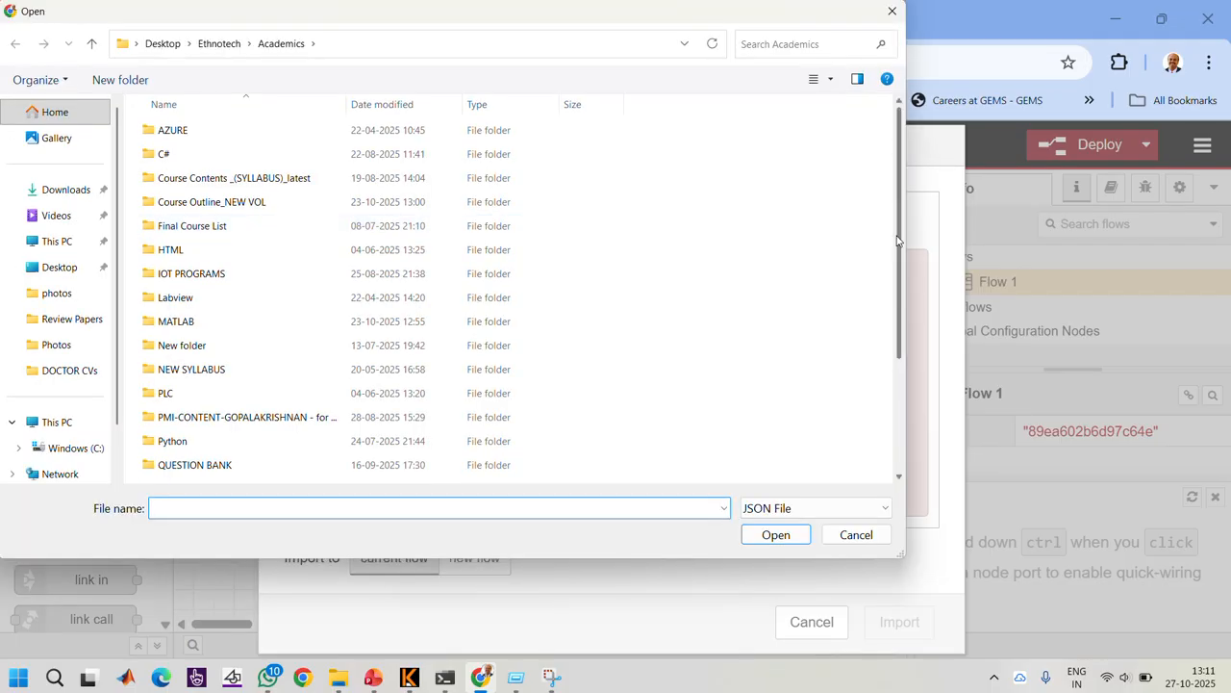
scroll(897, 242, down, 3)
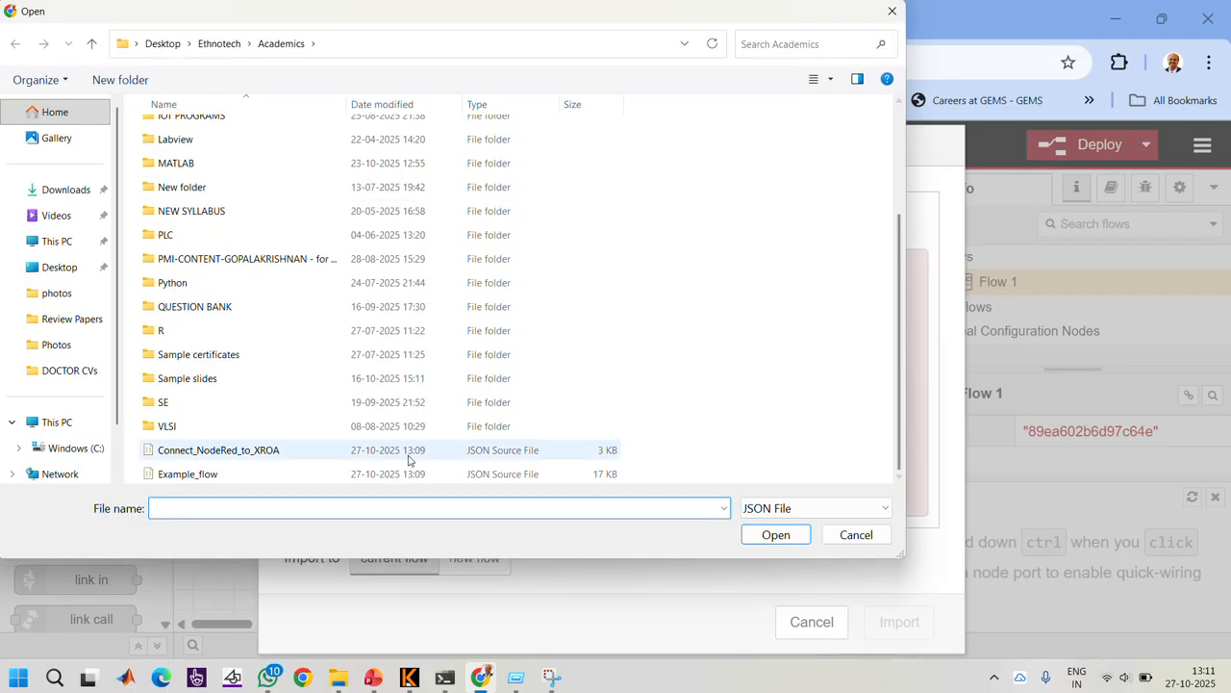
click(260, 473)
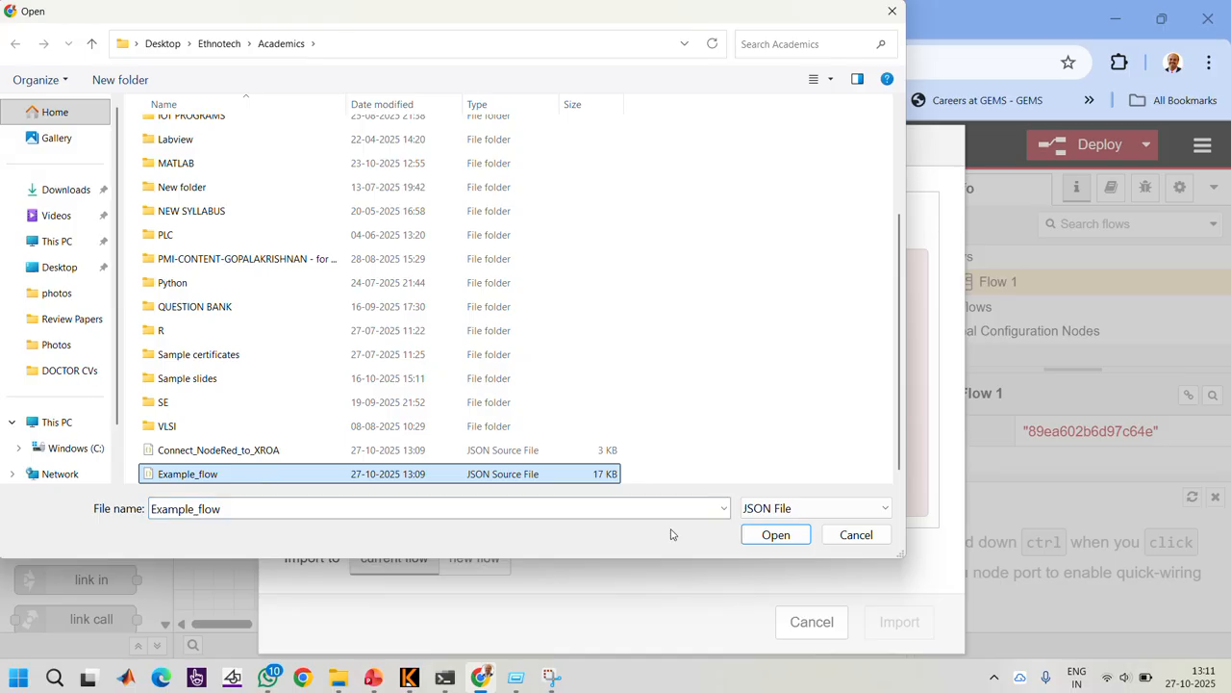
click(777, 535)
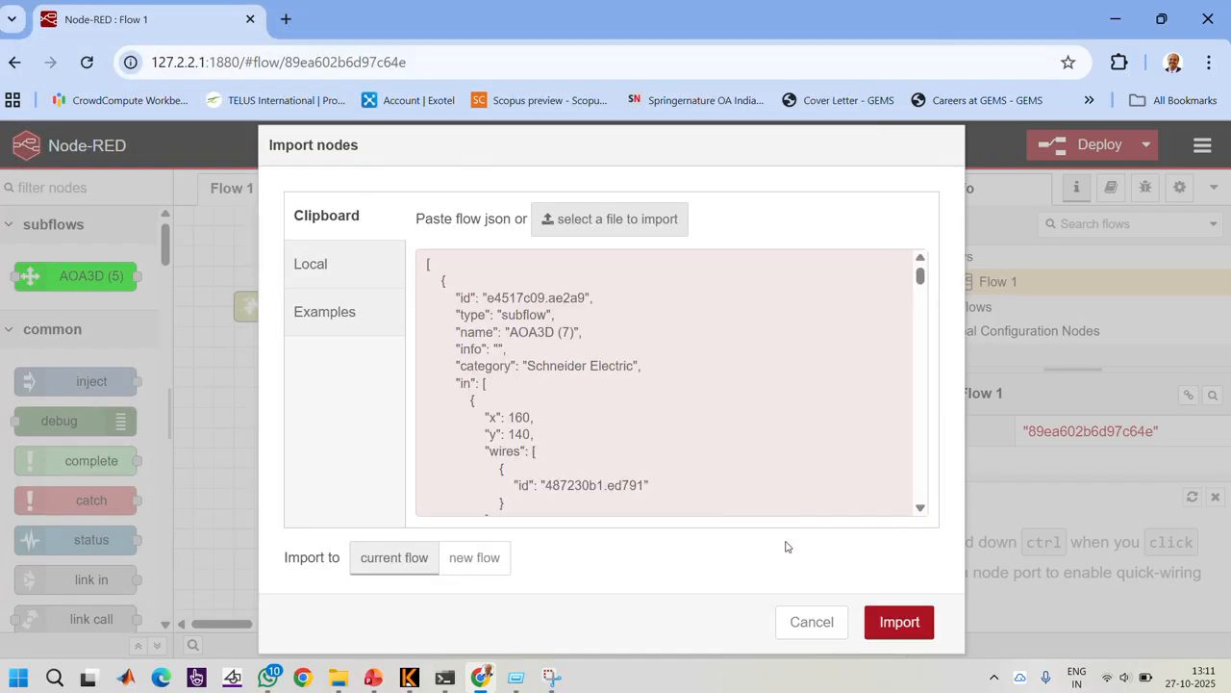
click(898, 621)
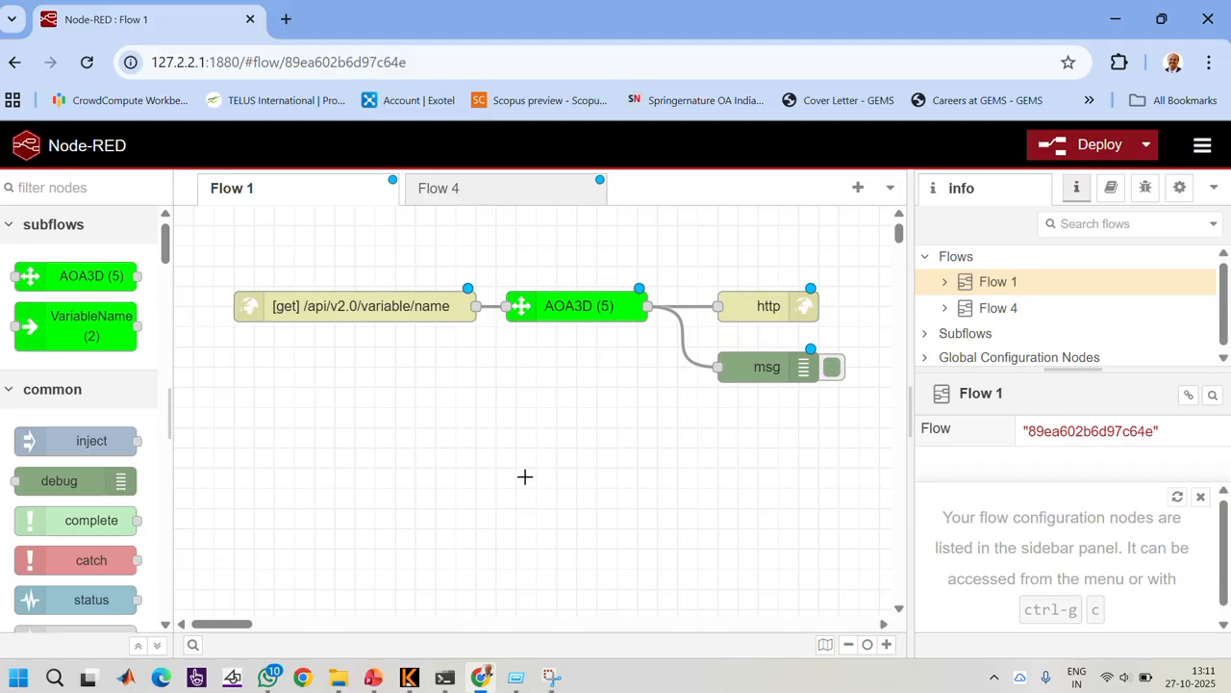
click(442, 192)
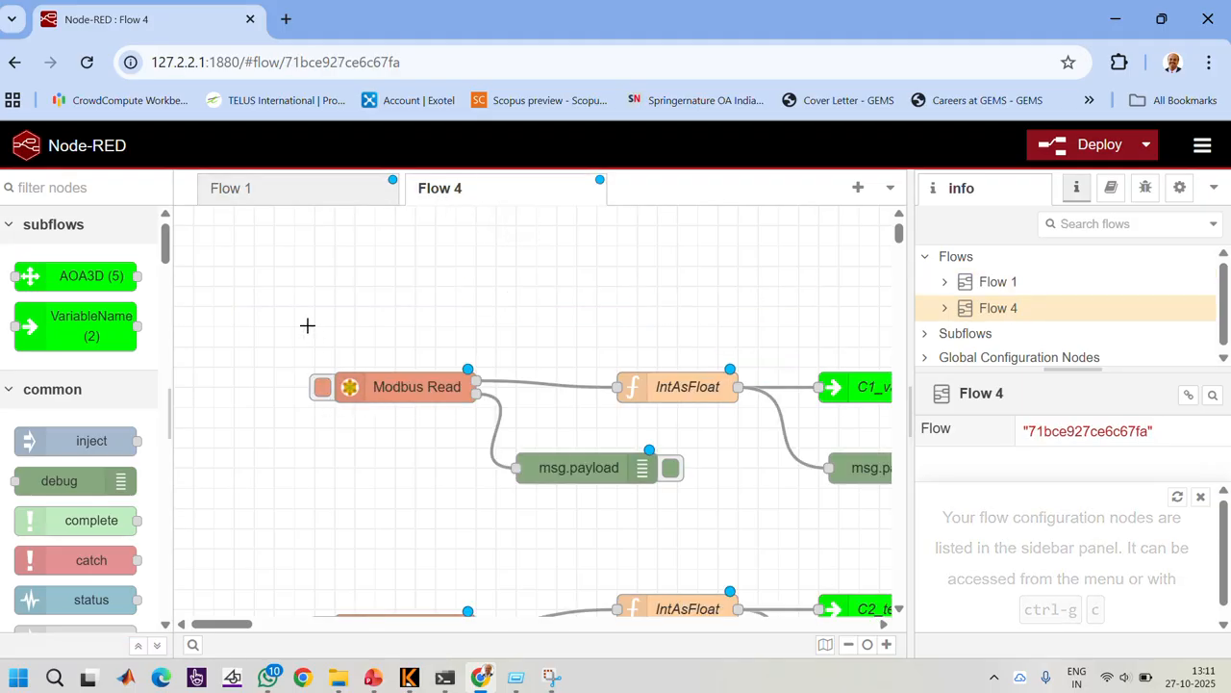
Return to Flow 1, filter the palette by "mod" and place a Modbus-Read node below the [get] /api/v2.0/variable/name node.
click(306, 189)
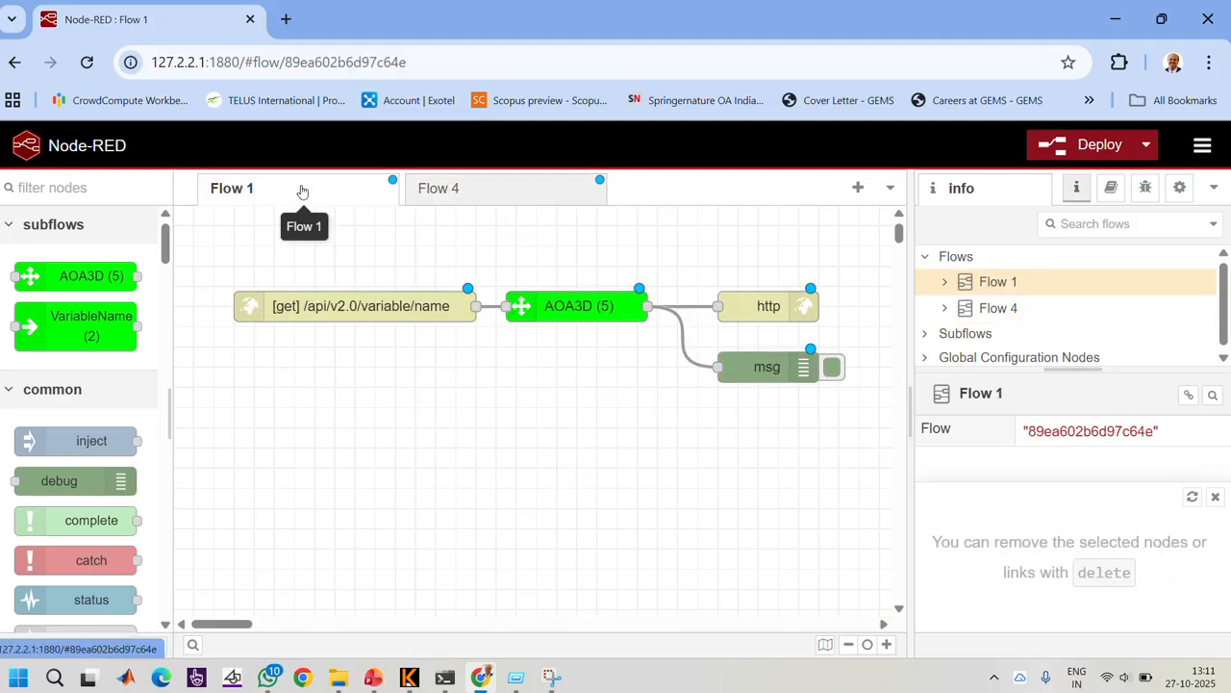
click(28, 191)
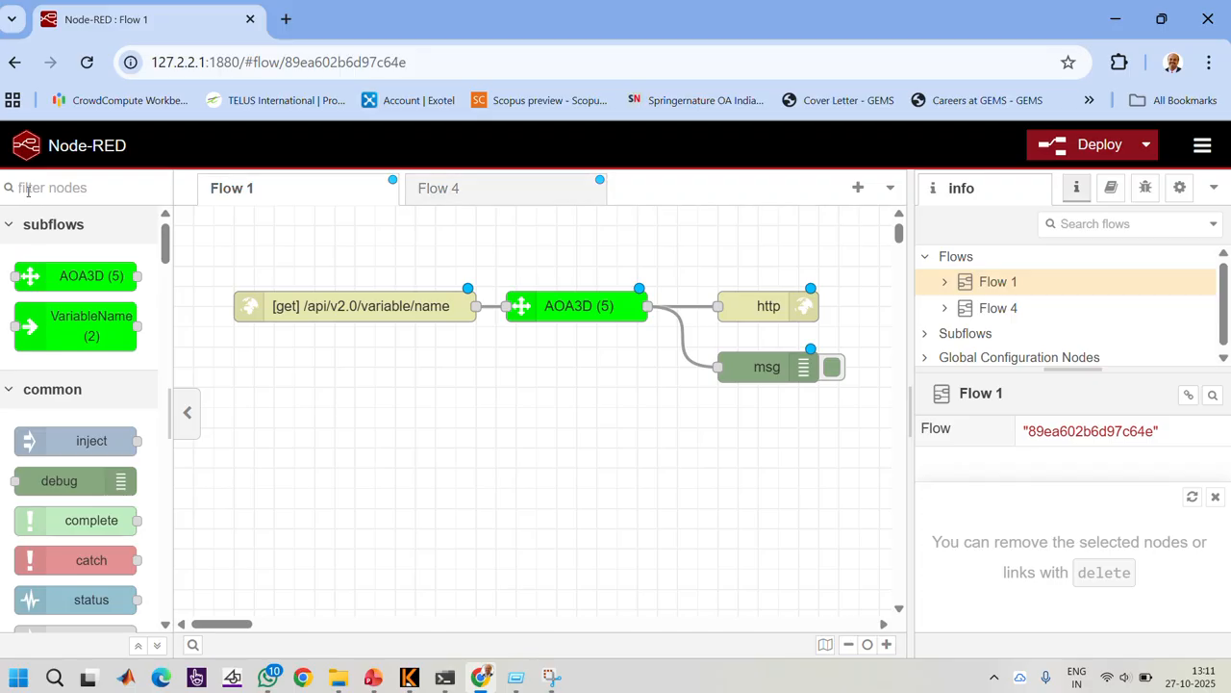
text(mod)
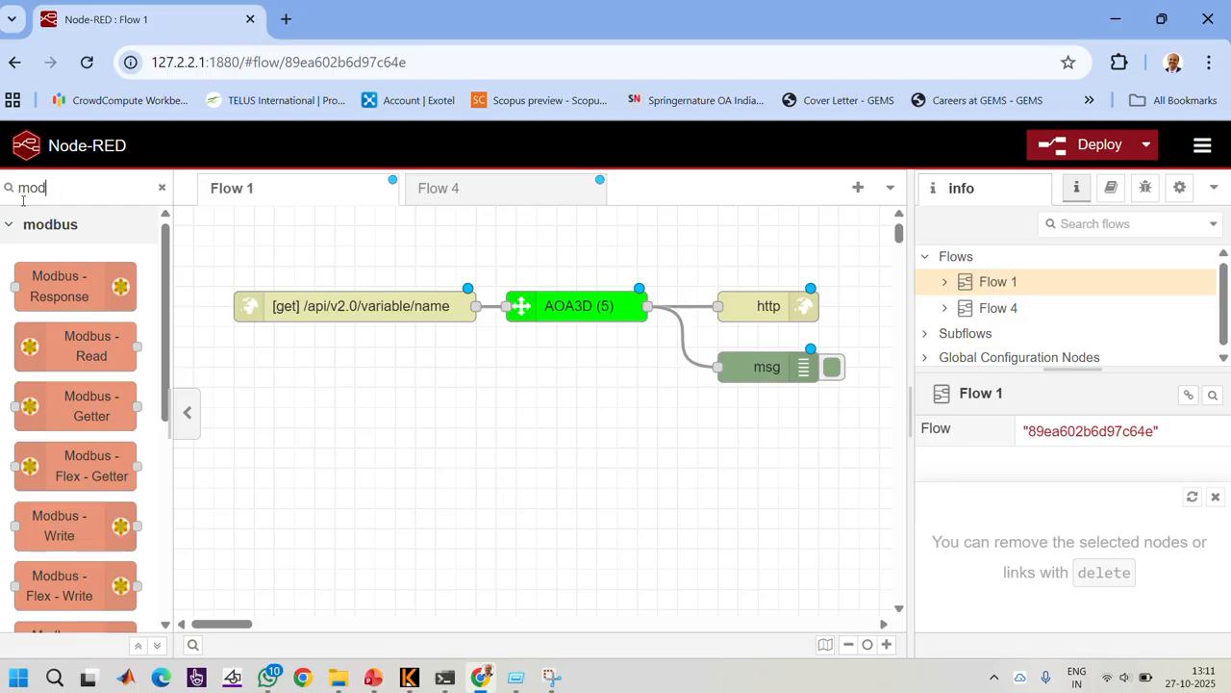
mouse_move(86, 352)
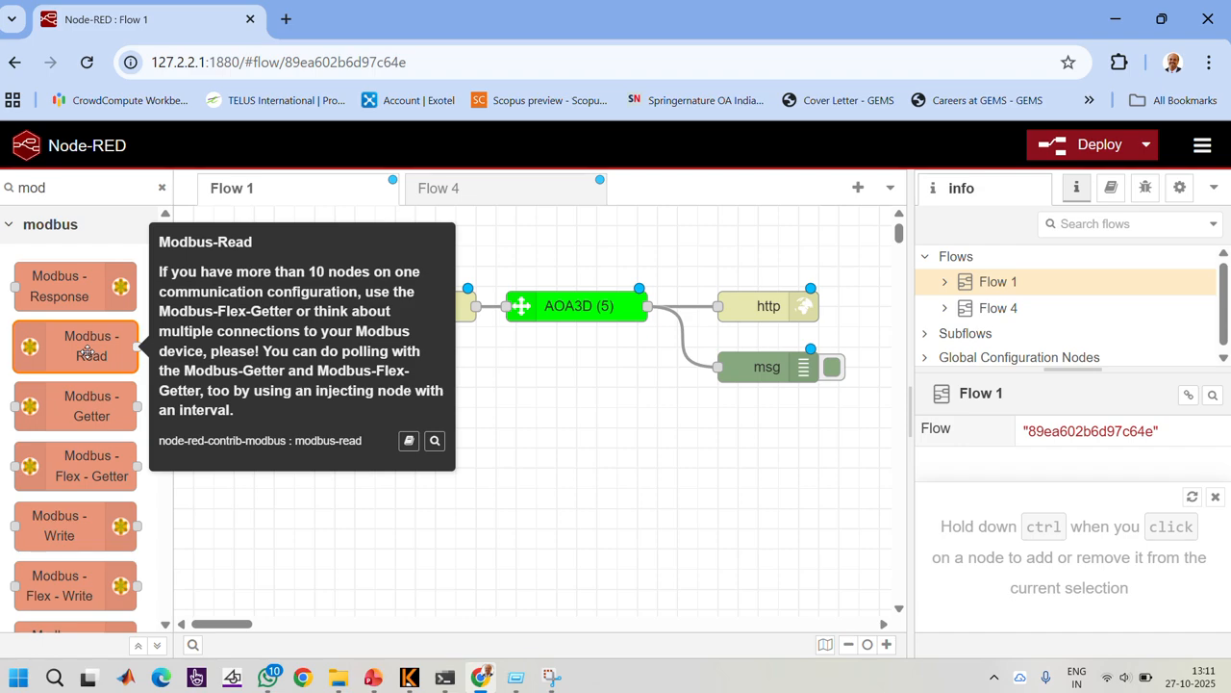
drag(86, 352, 362, 423)
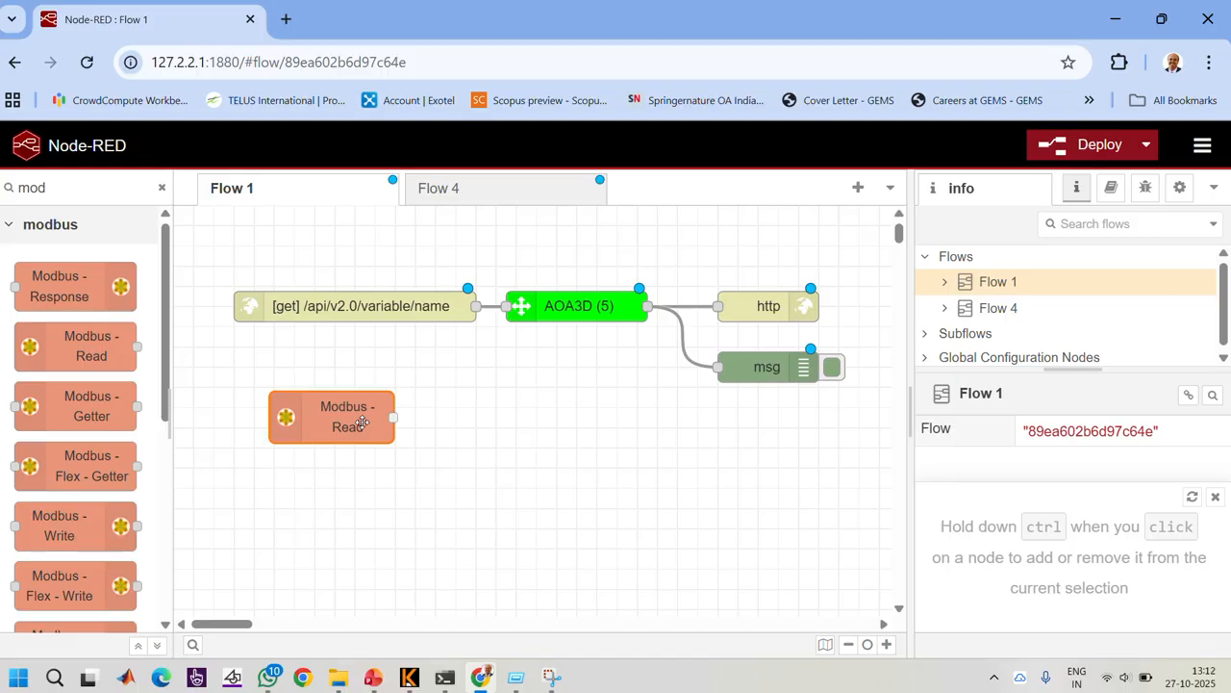
drag(361, 420, 399, 443)
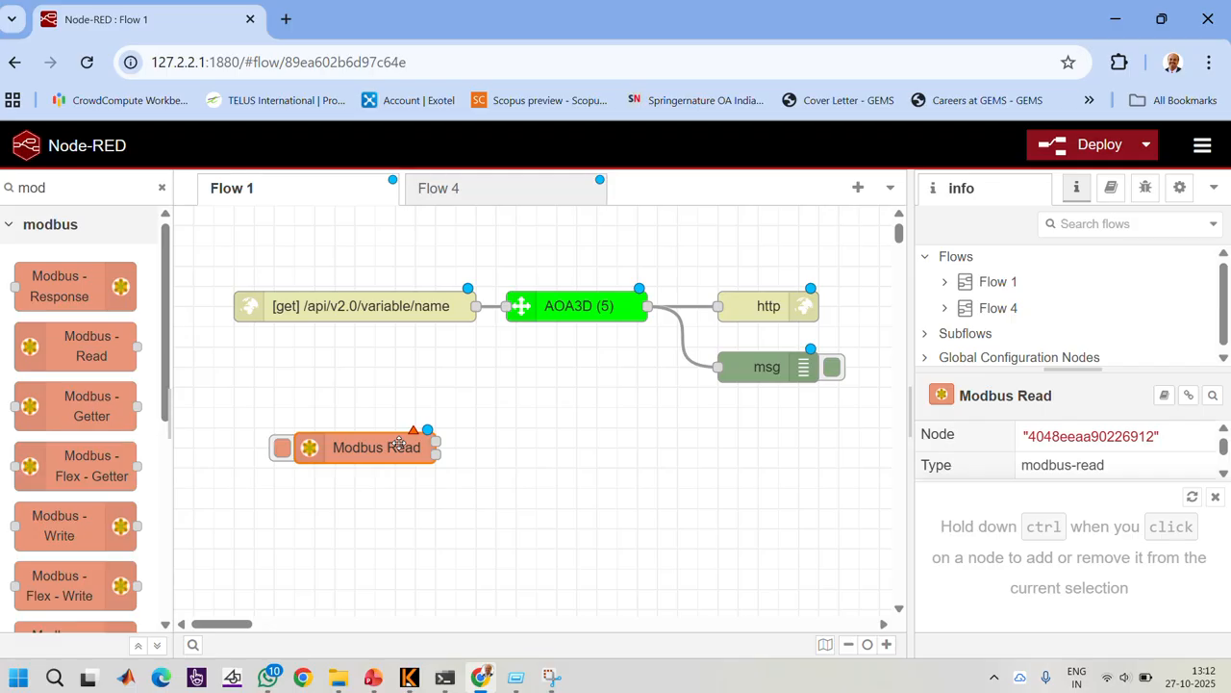
Open the new Modbus Read node's properties and set its Unit-Id to 255.
double_click(399, 444)
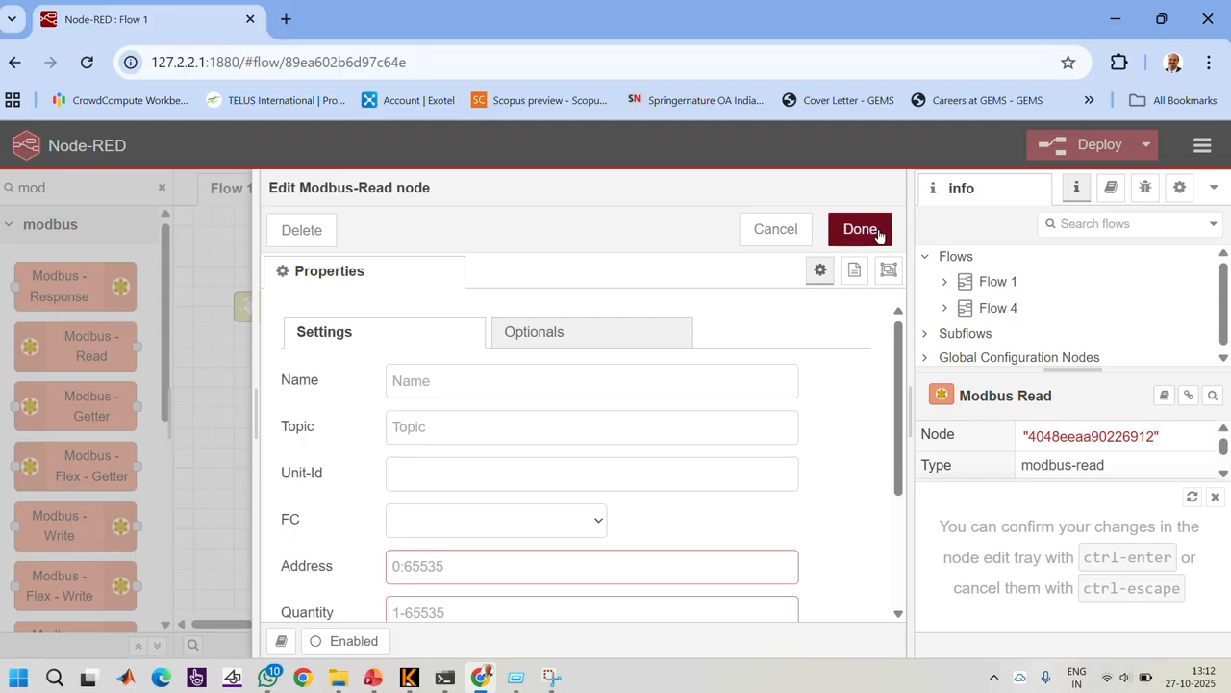
click(791, 241)
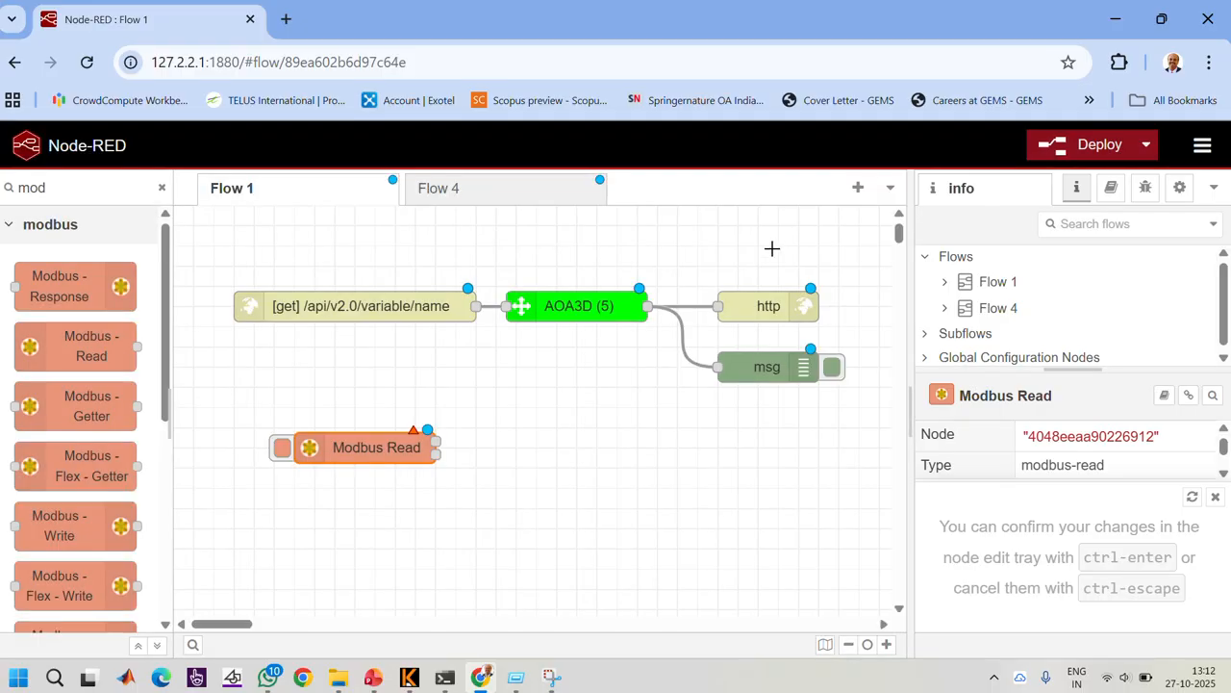
double_click(394, 455)
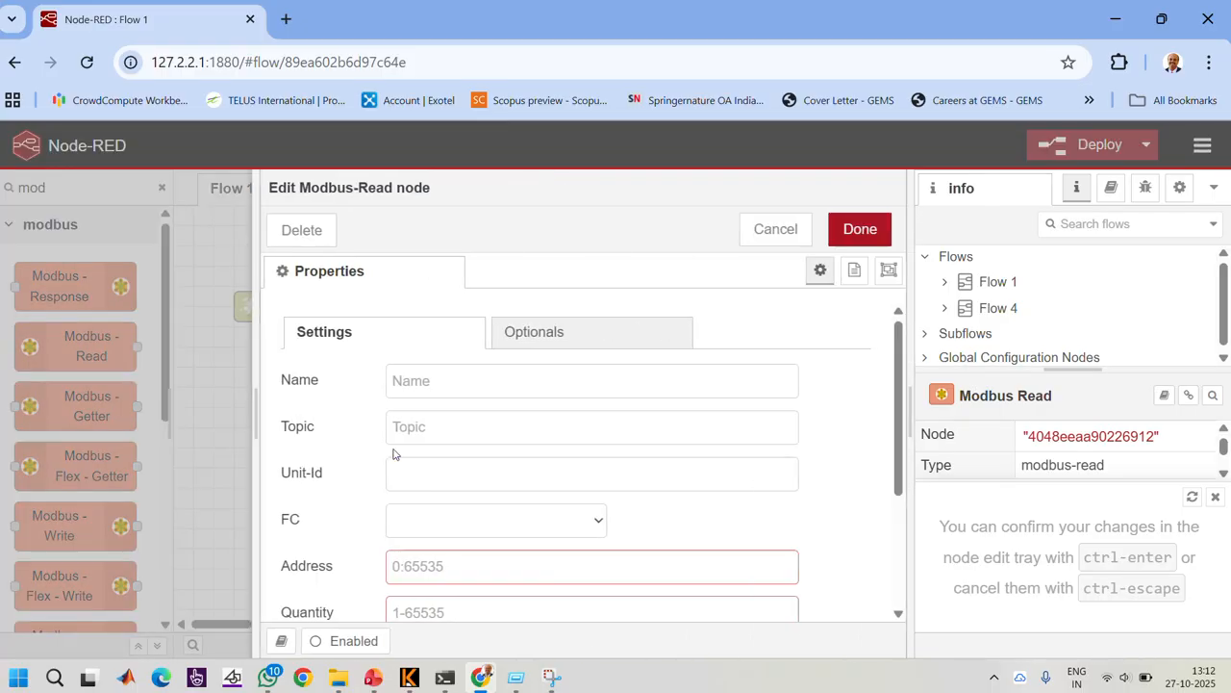
click(518, 392)
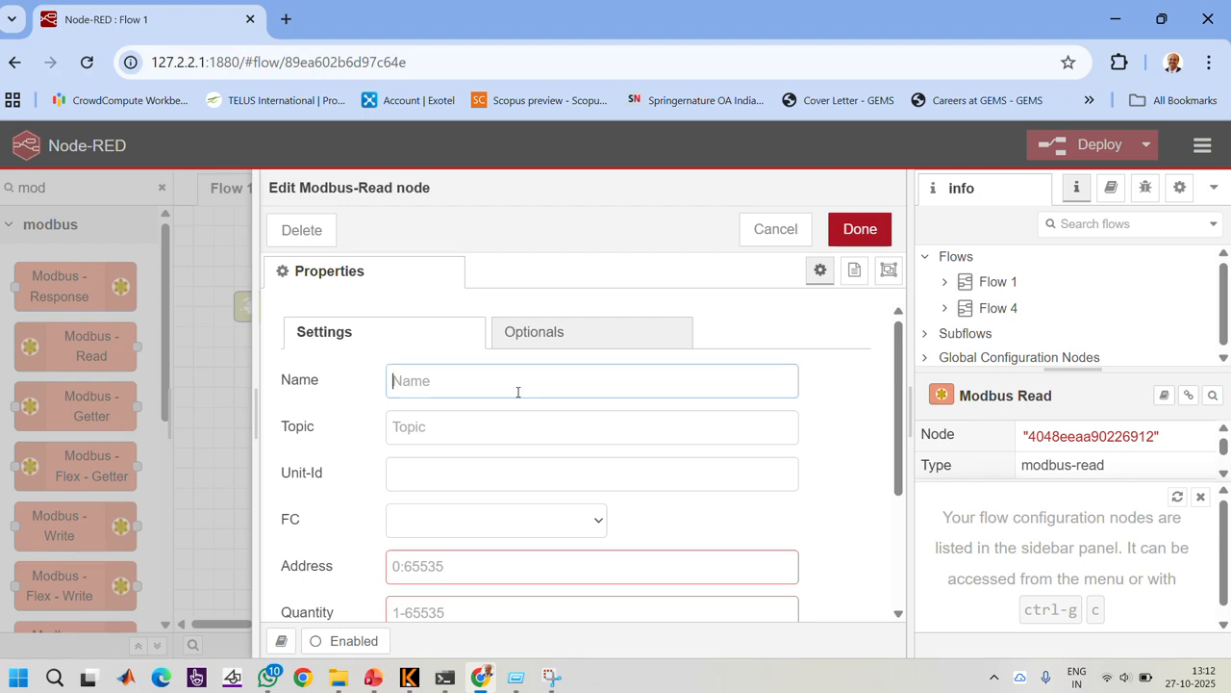
click(451, 485)
text(255)
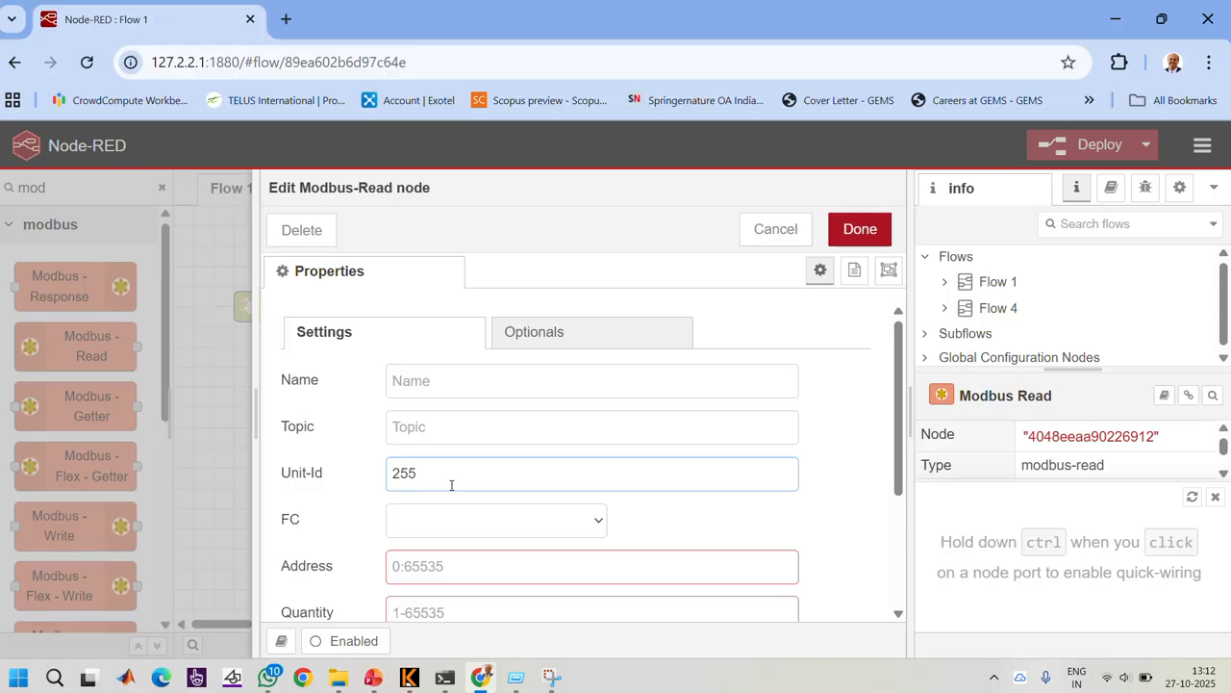
Set the Modbus Read node's function code to FC 3: Read Holding Registers.
click(443, 525)
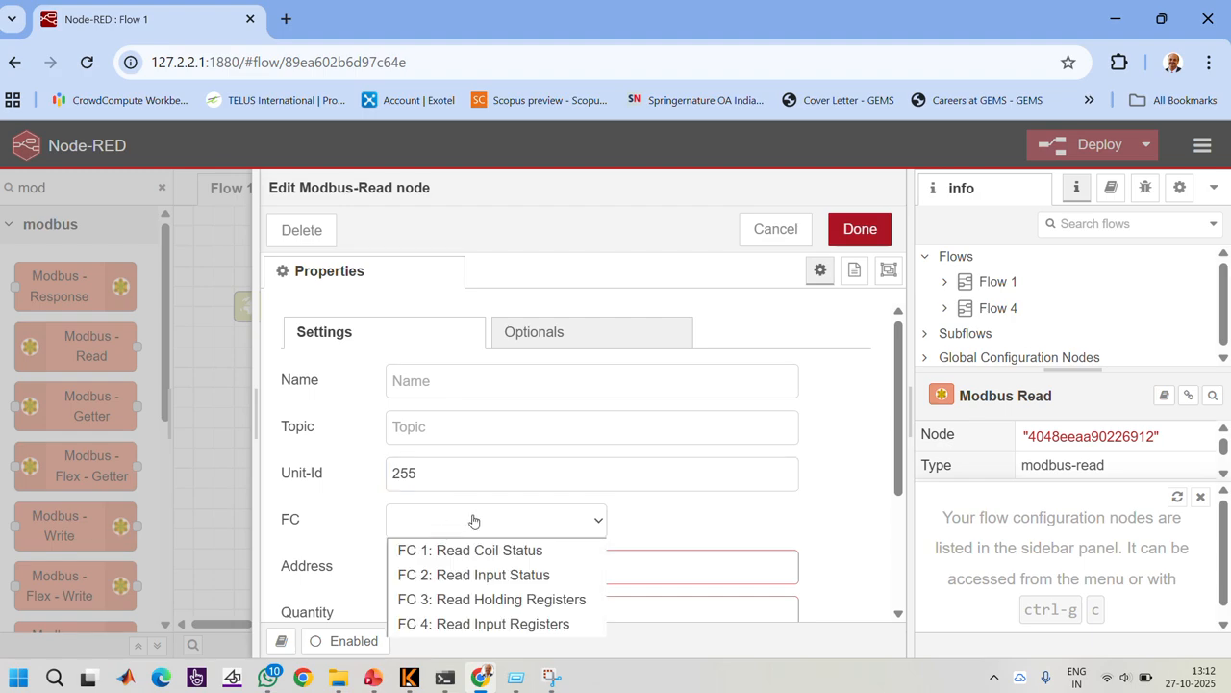
click(900, 426)
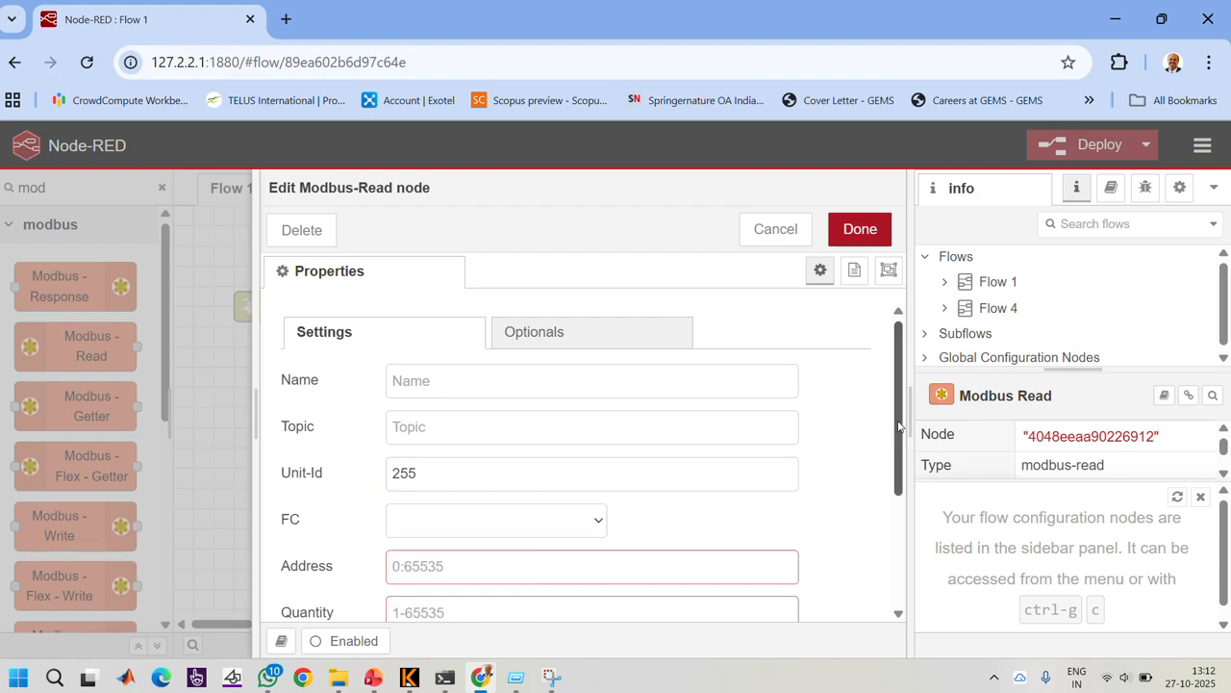
scroll(899, 427, down, 3)
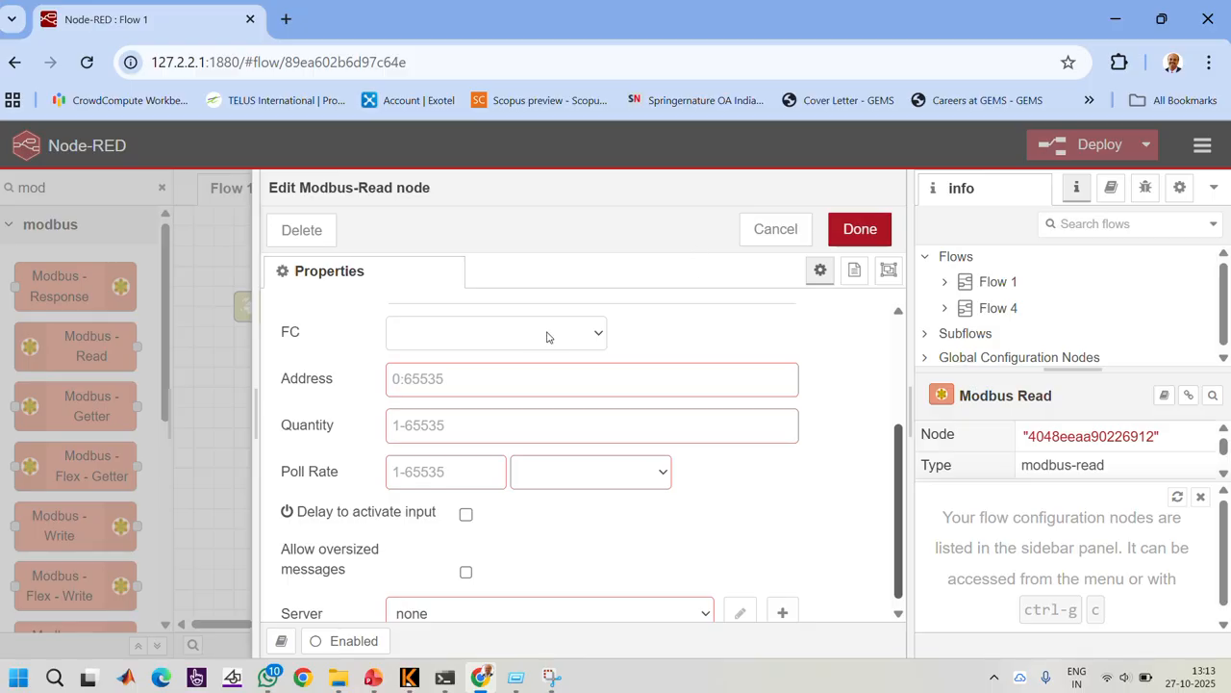
scroll(601, 334, up, 3)
scroll(833, 330, down, 3)
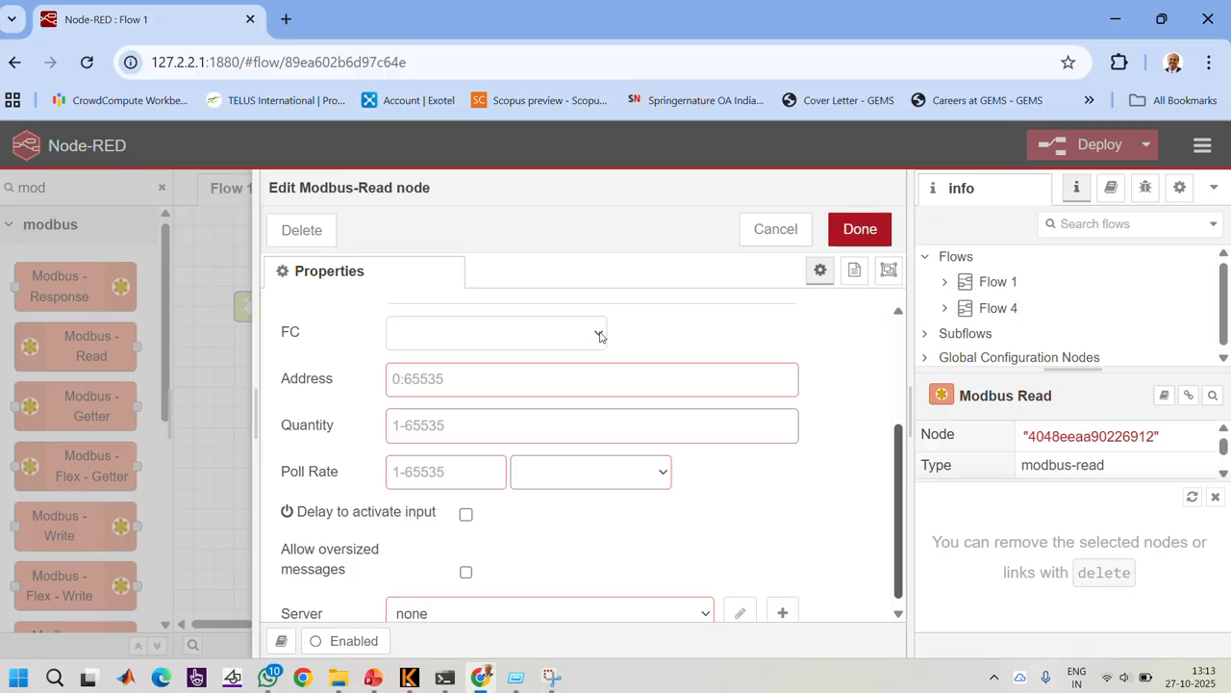
scroll(599, 336, up, 3)
scroll(751, 332, down, 3)
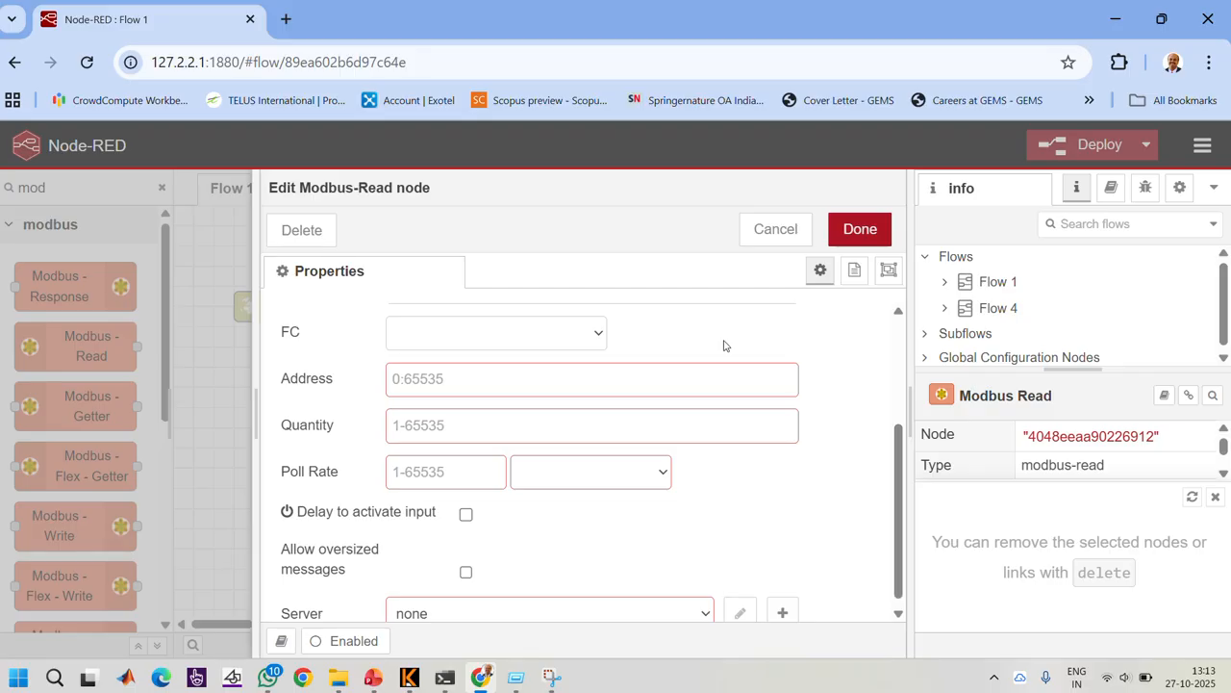
click(599, 334)
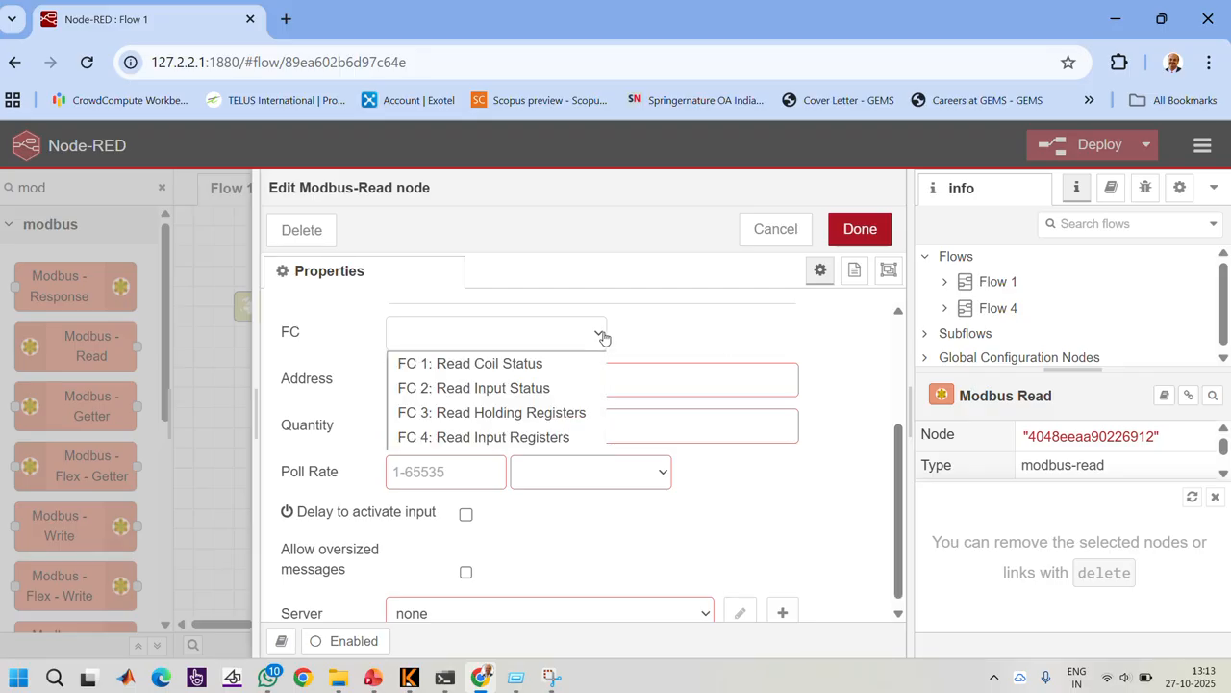
click(545, 420)
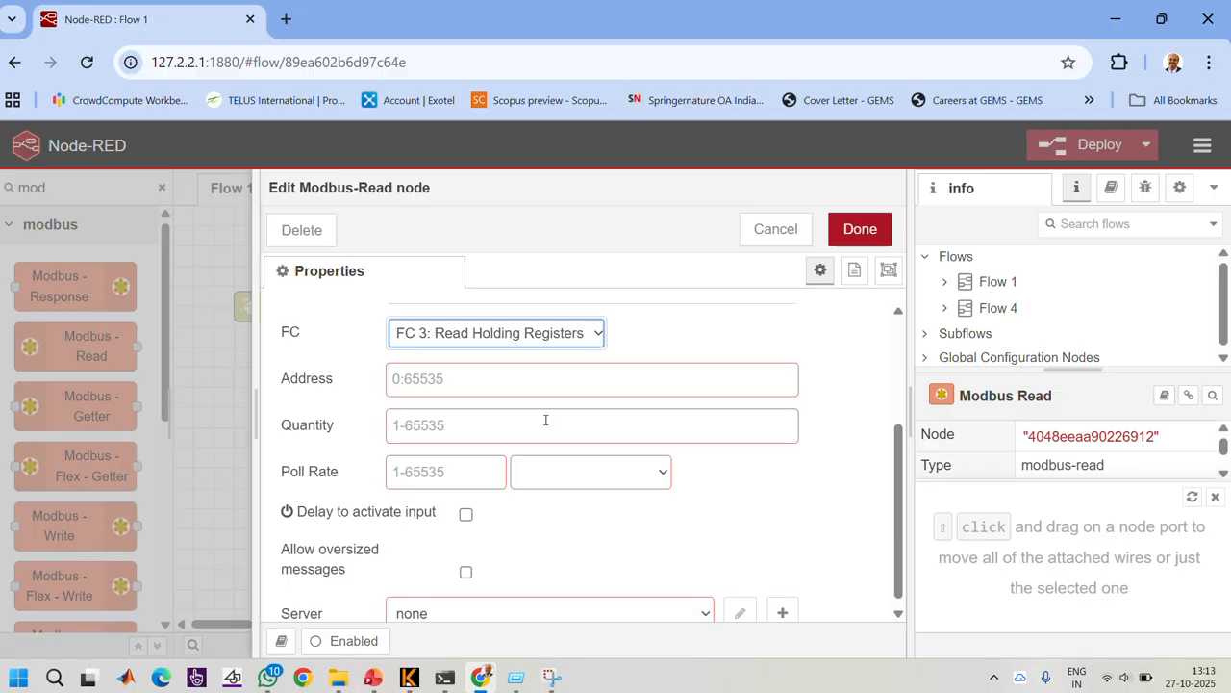
Set the Modbus Read node's address to 115 and its quantity to 1.
click(662, 346)
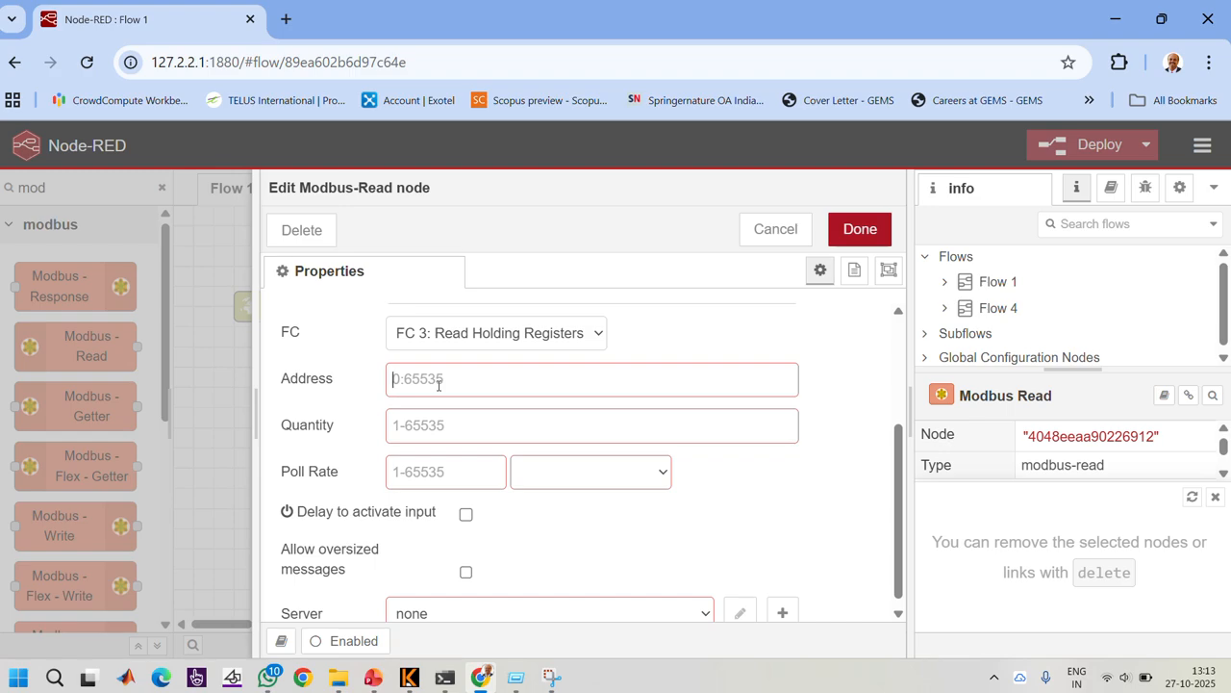
text(19)
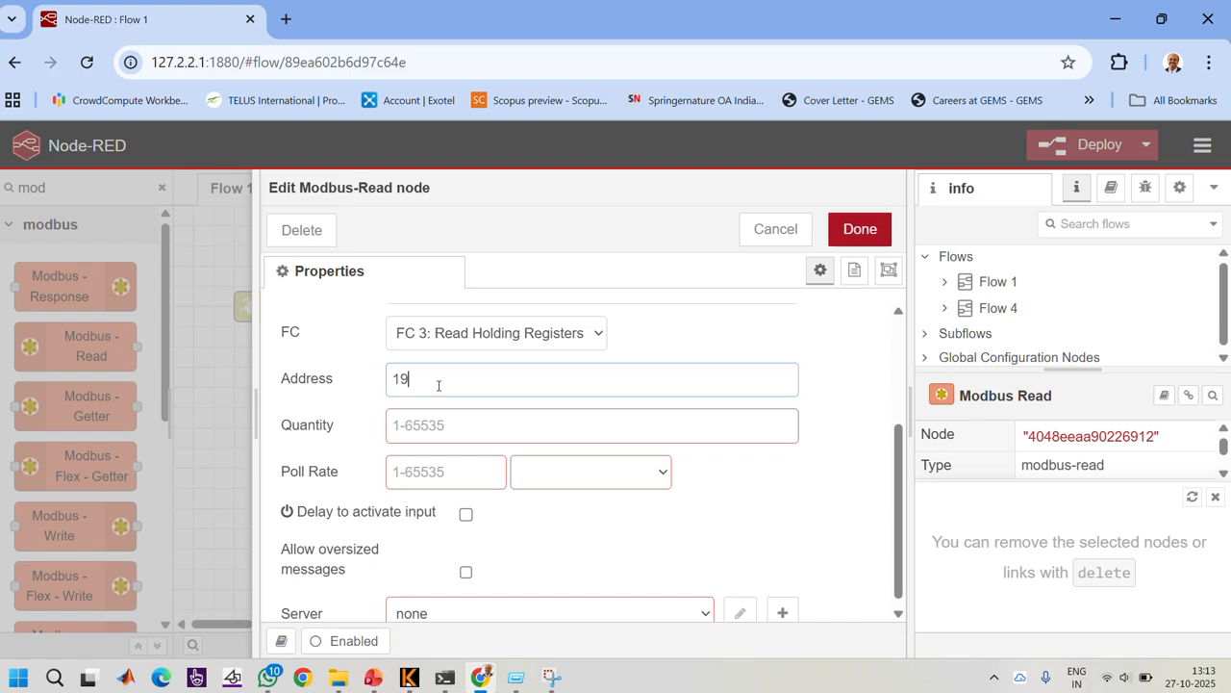
text(3.)
key(BackSpace)
key(BackSpace)
key(BackSpace)
text(15)
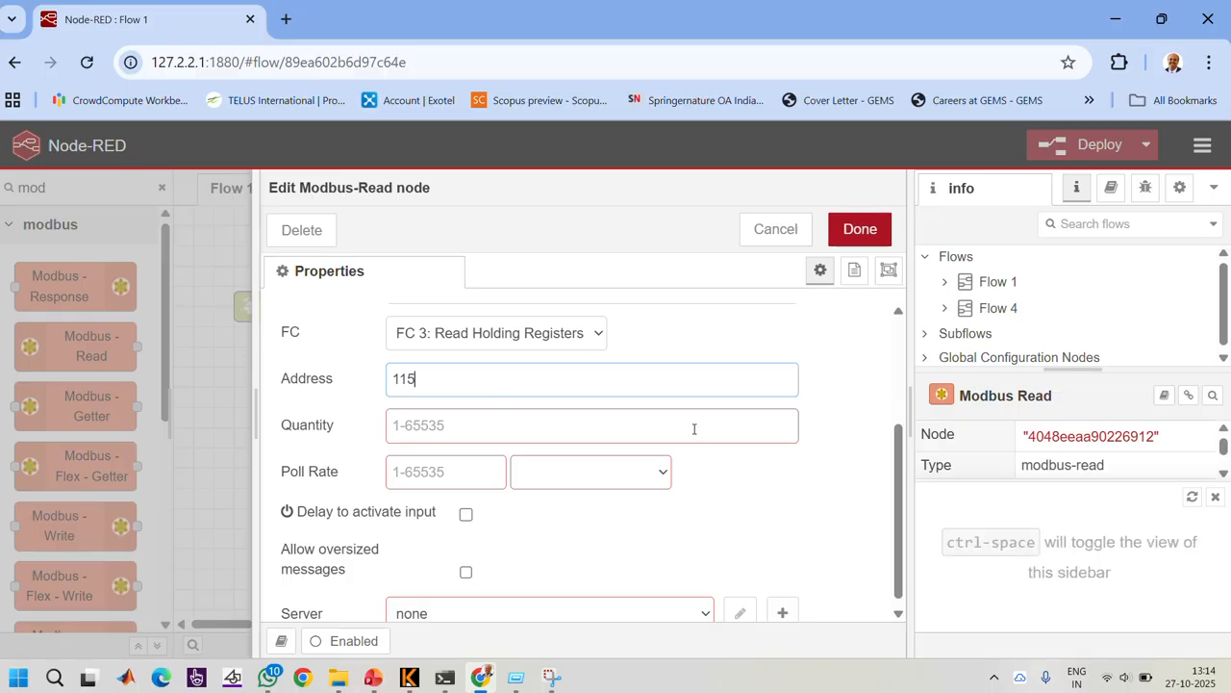
click(452, 432)
text(1)
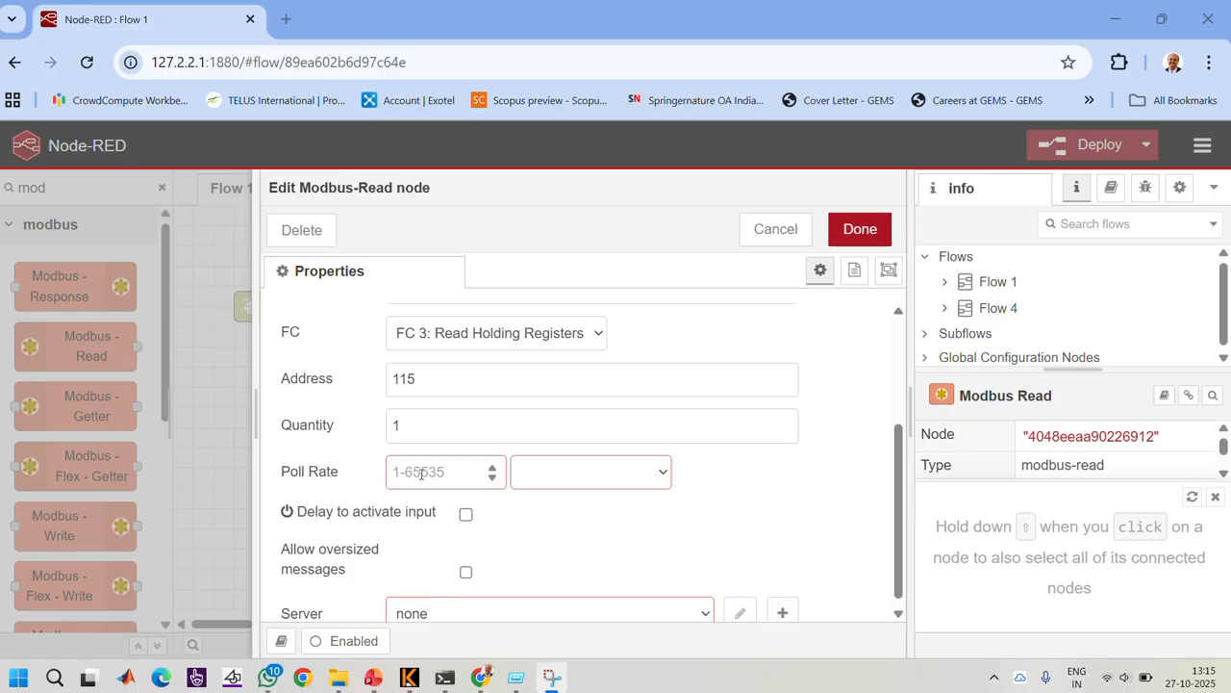
Set the Modbus Read node's poll rate to 100 milliseconds.
click(421, 472)
text(100)
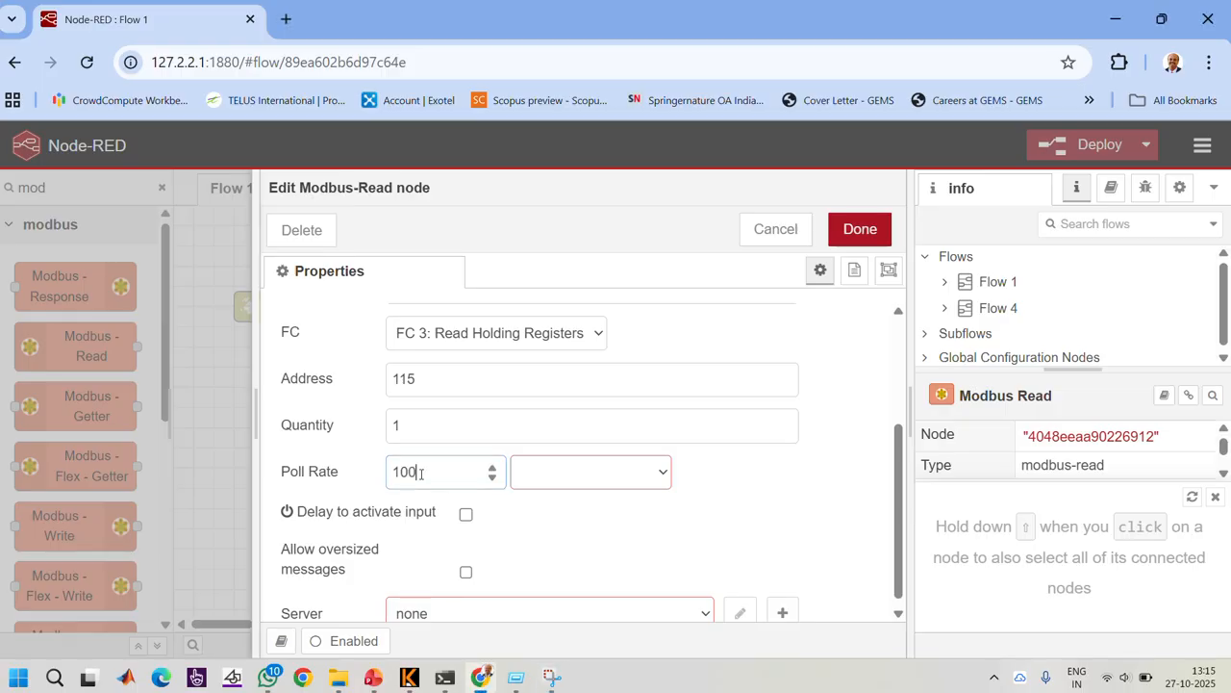
click(550, 478)
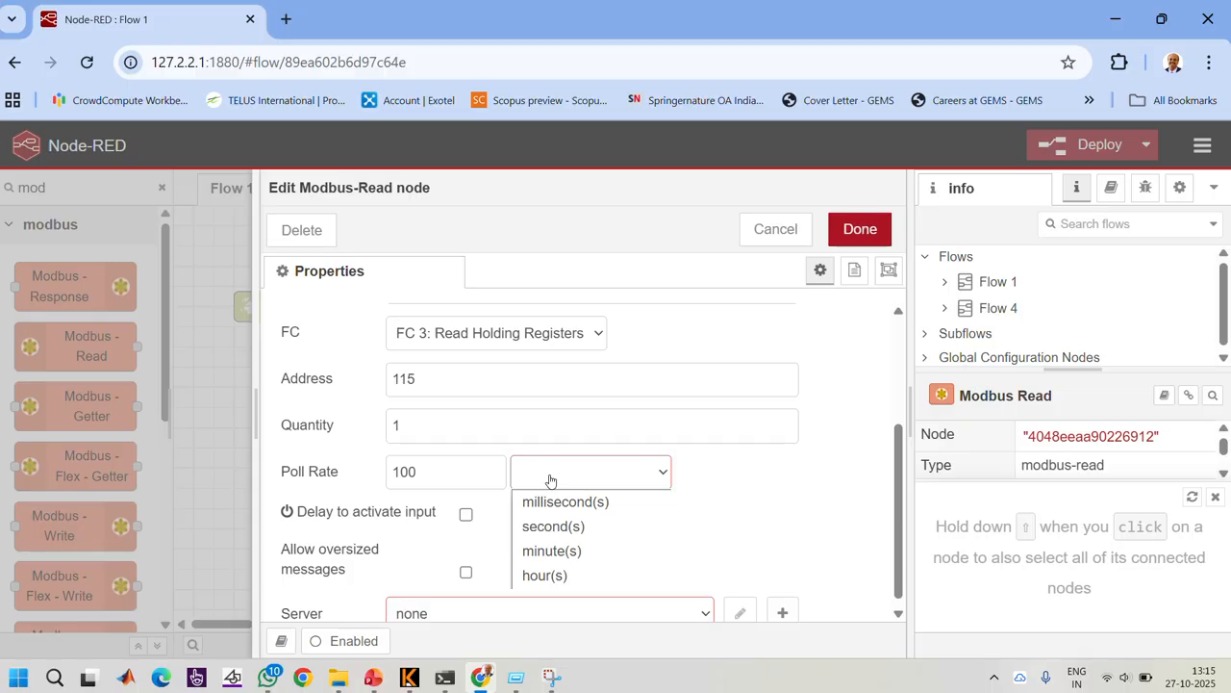
click(552, 502)
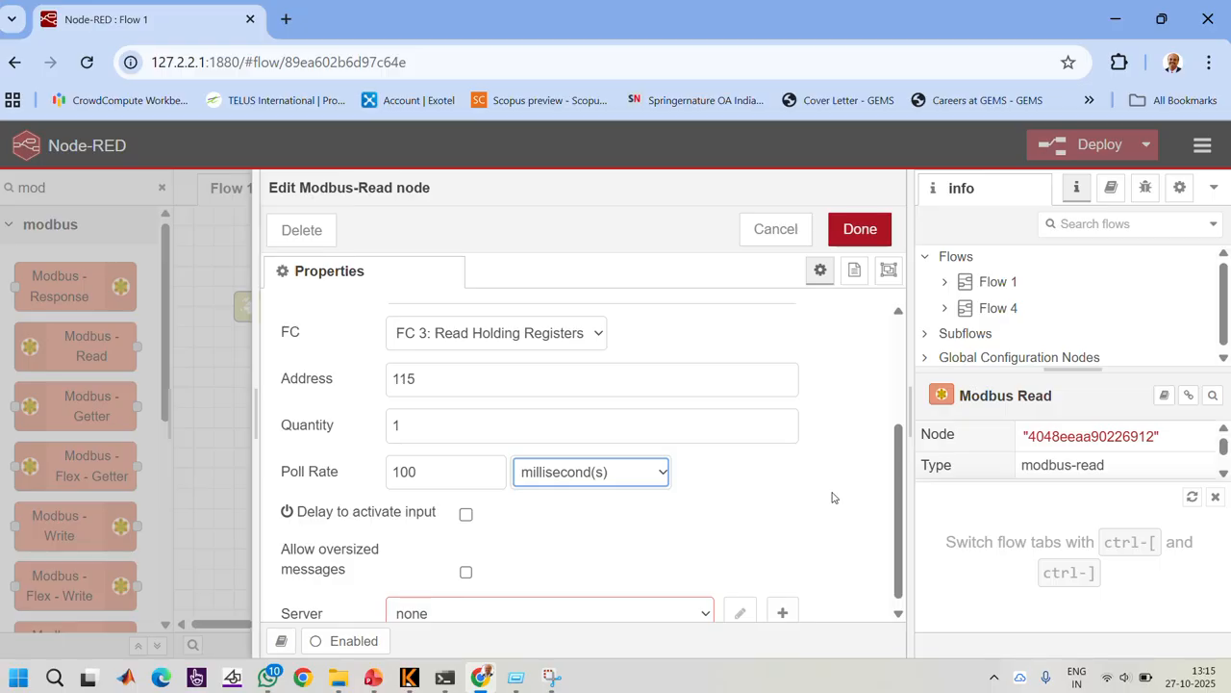
click(902, 489)
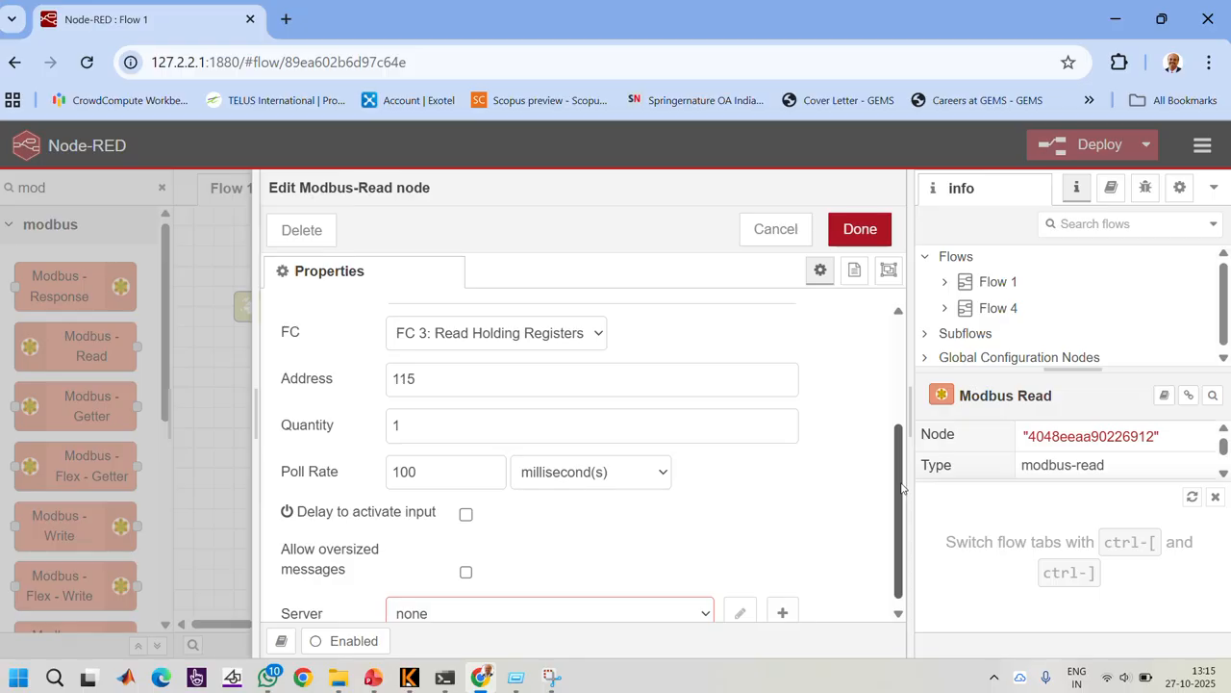
drag(903, 489, 900, 535)
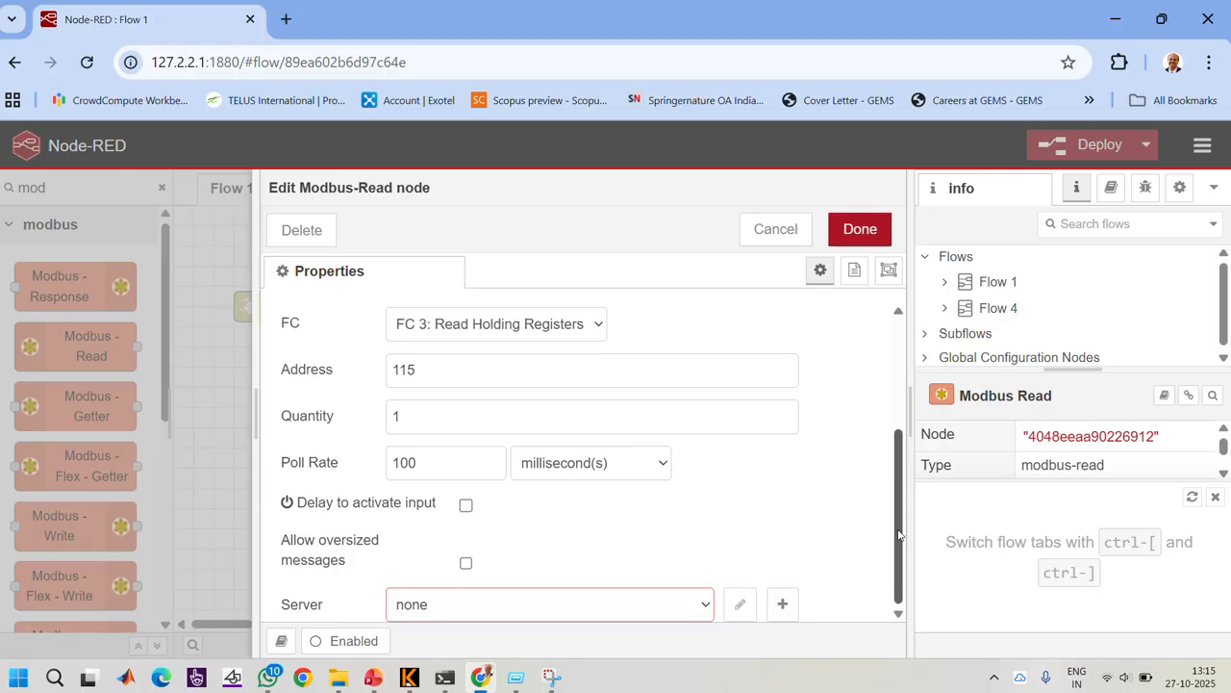
Start a new modbus-client server configuration for the Modbus Read node.
double_click(882, 393)
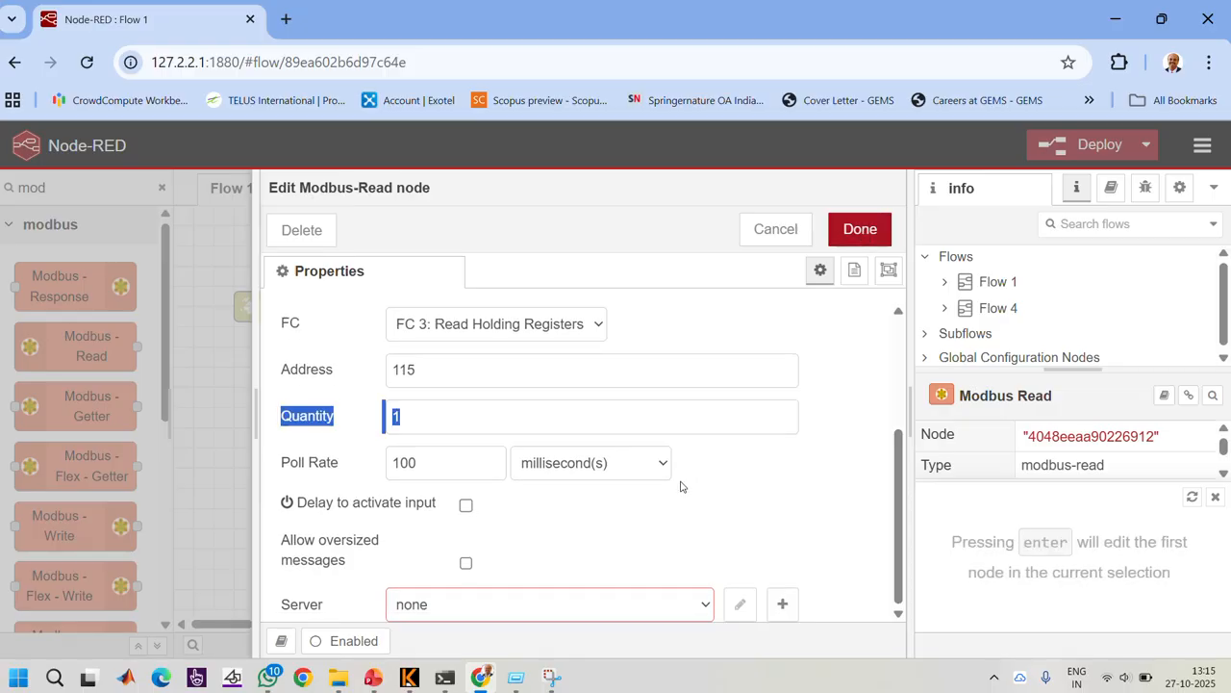
click(566, 508)
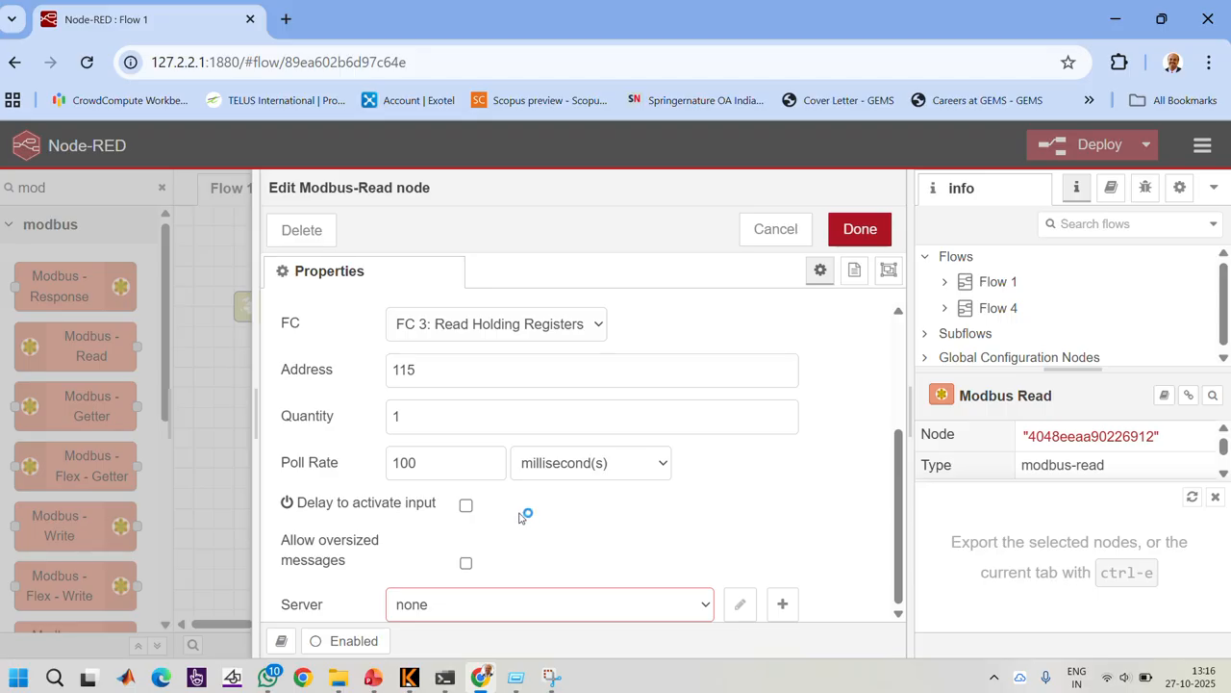
click(782, 604)
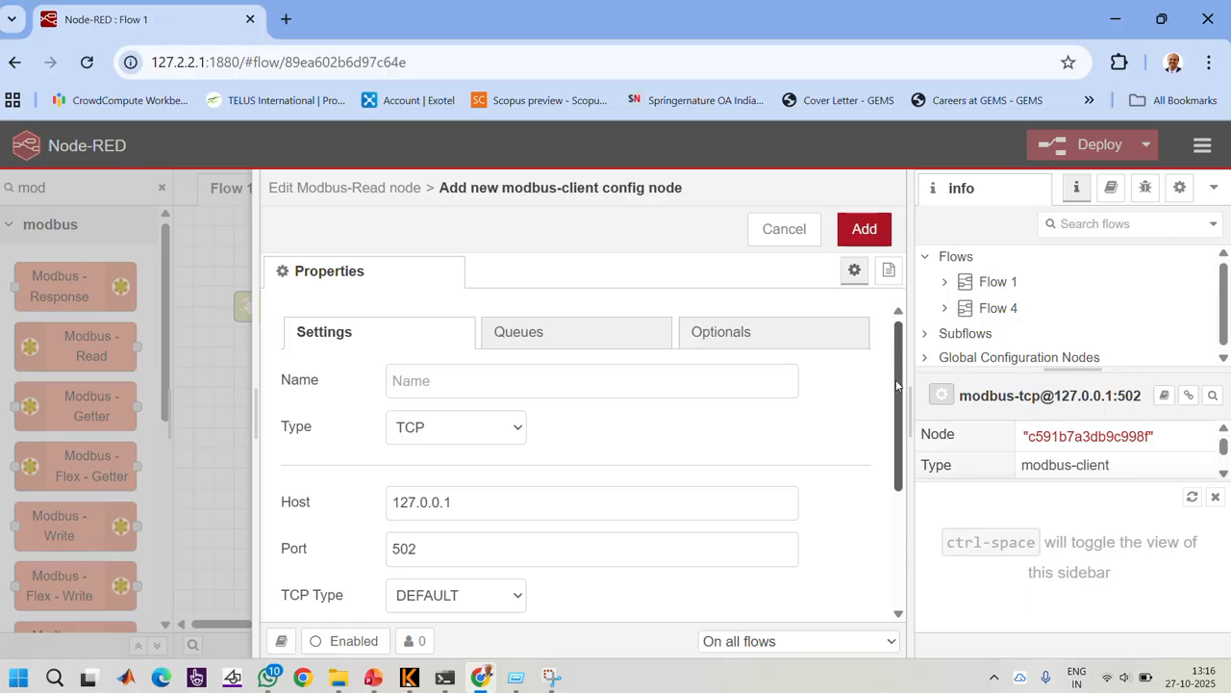
drag(897, 385, 898, 466)
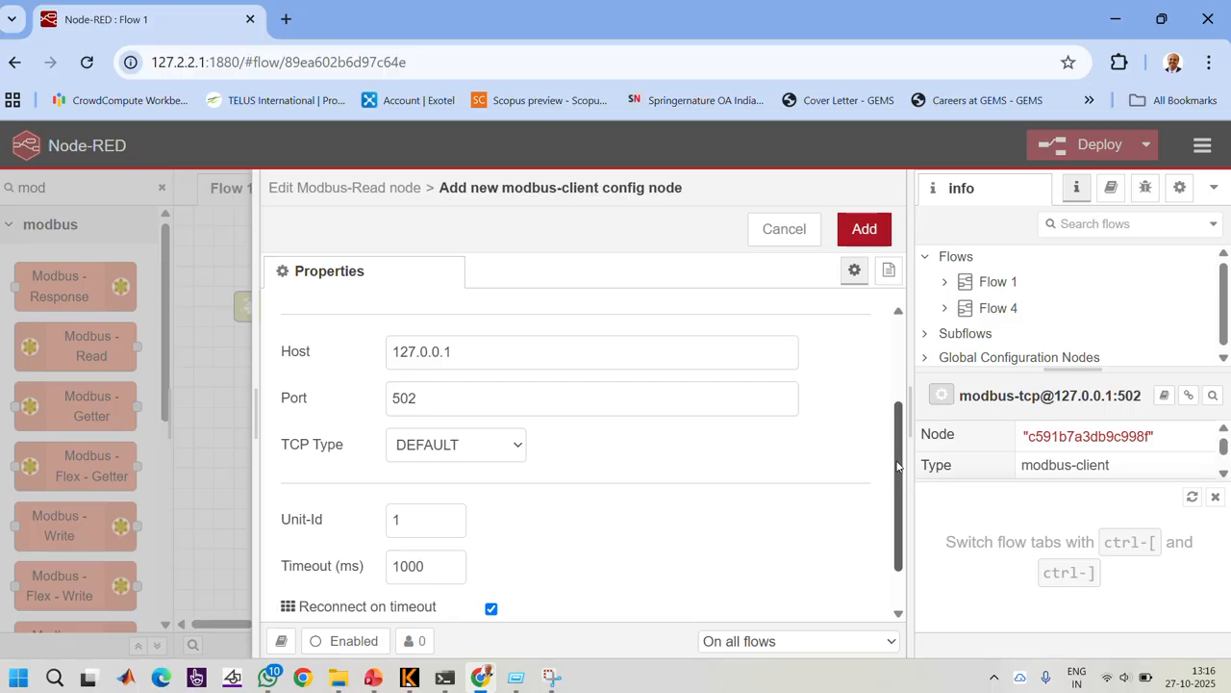
Set the new Modbus server's host to 193.168.3.100, add the server and save the Modbus Read node.
click(412, 352)
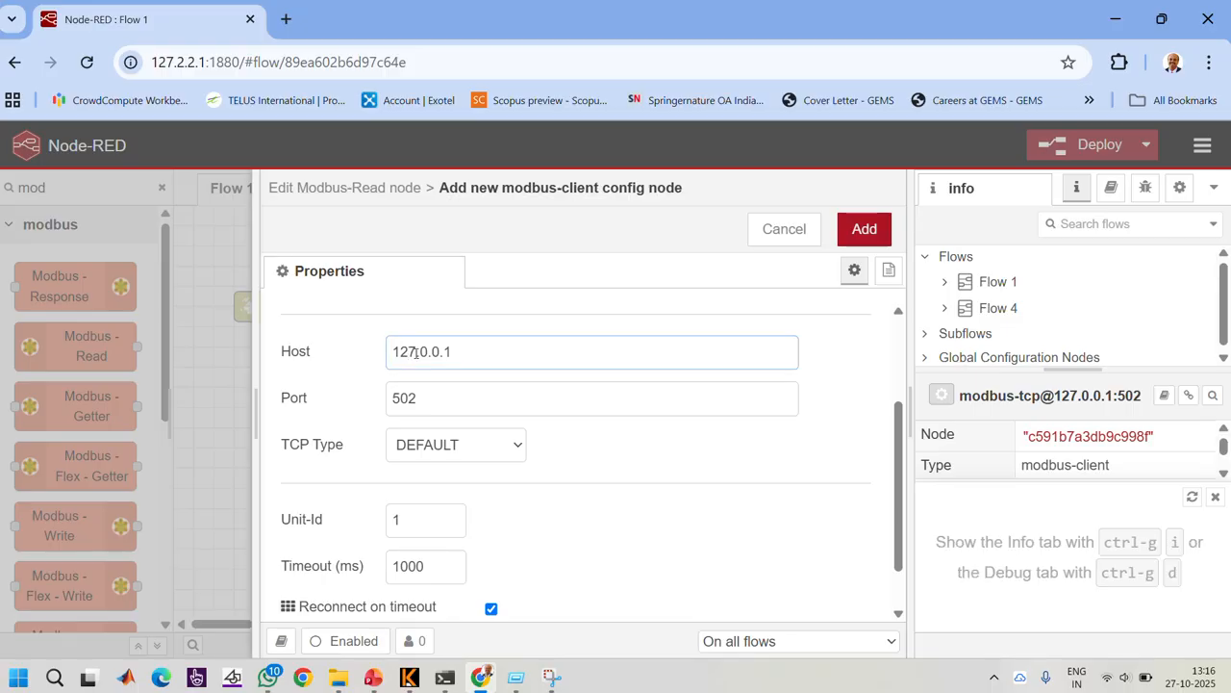
key(BackSpace)
key(BackSpace)
text(93)
click(423, 352)
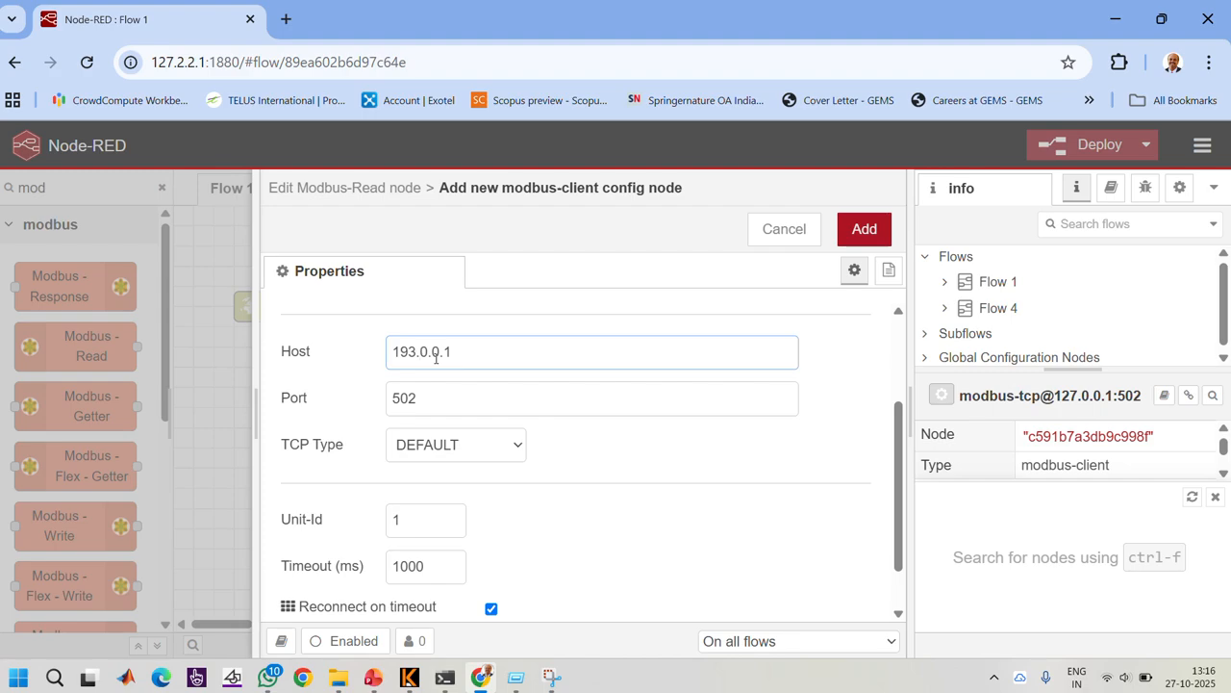
text(168.3.100)
key(BackSpace)
key(BackSpace)
key(BackSpace)
key(BackSpace)
key(BackSpace)
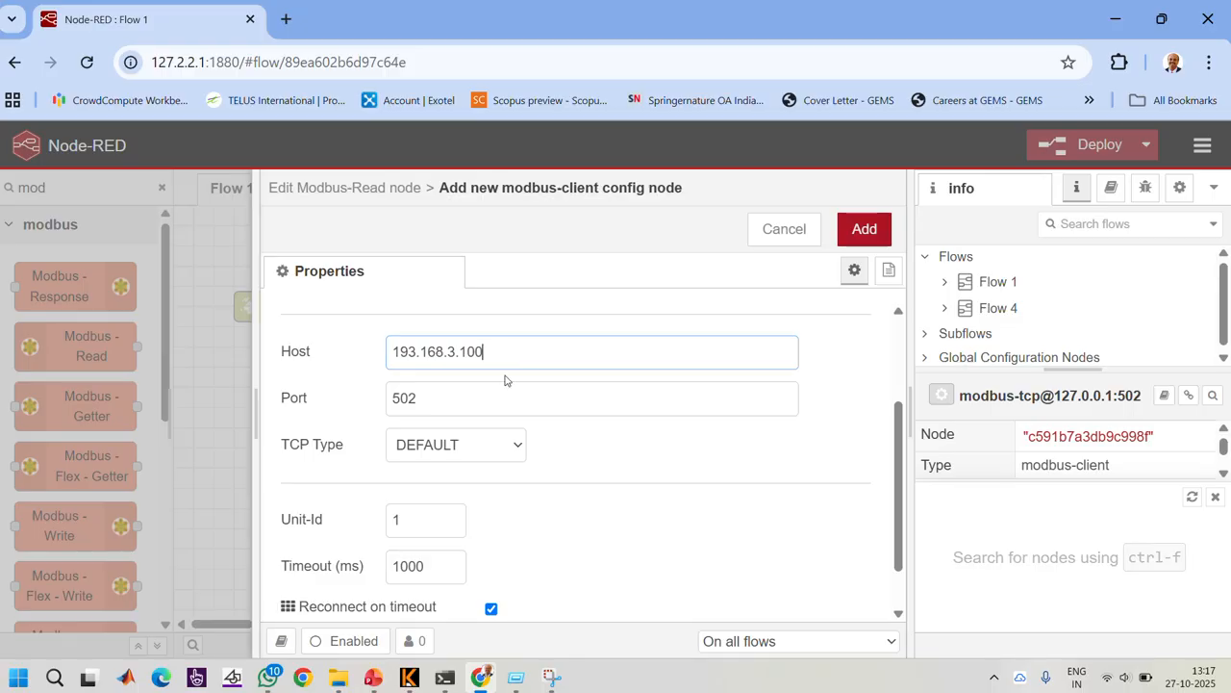
click(864, 240)
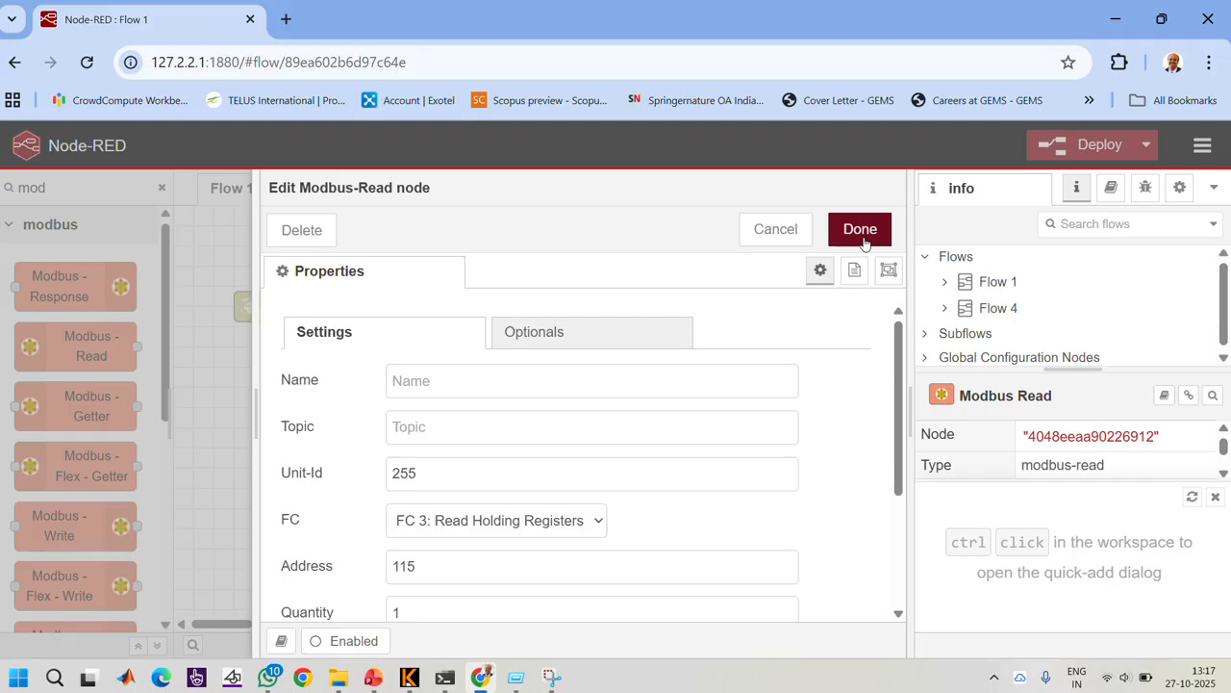
click(861, 233)
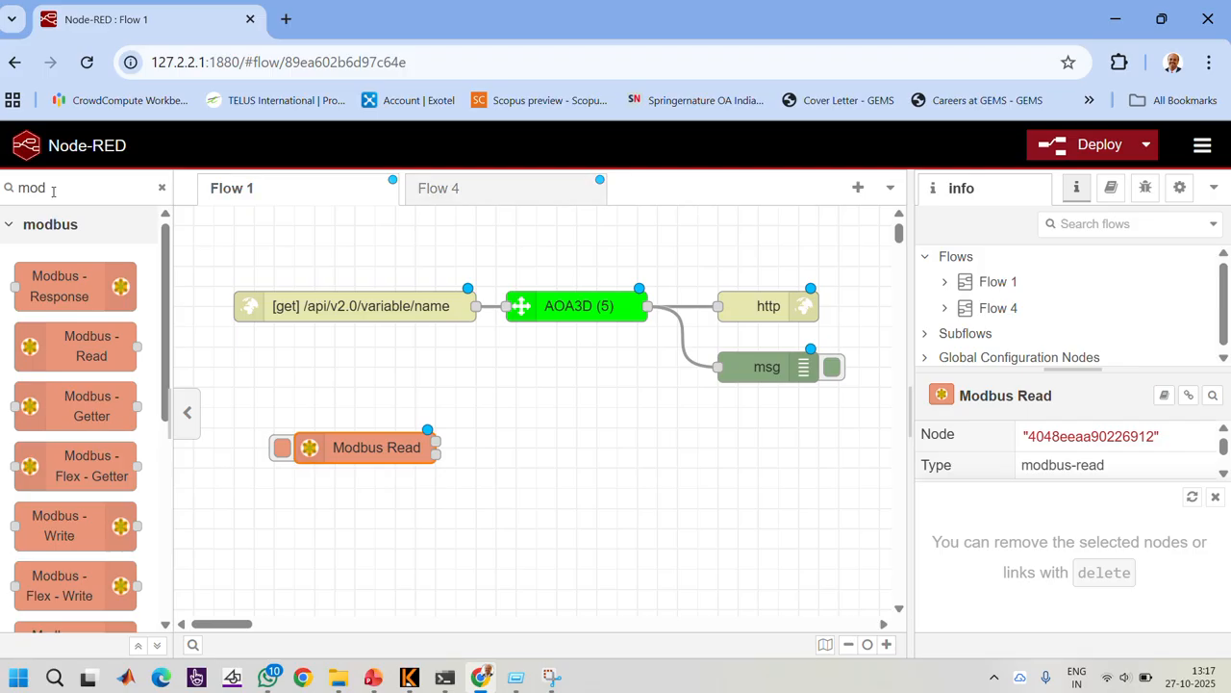
Search the node palette for a calculator node, trying "cal" and "calcu", and clear the filter.
key(BackSpace)
key(BackSpace)
key(BackSpace)
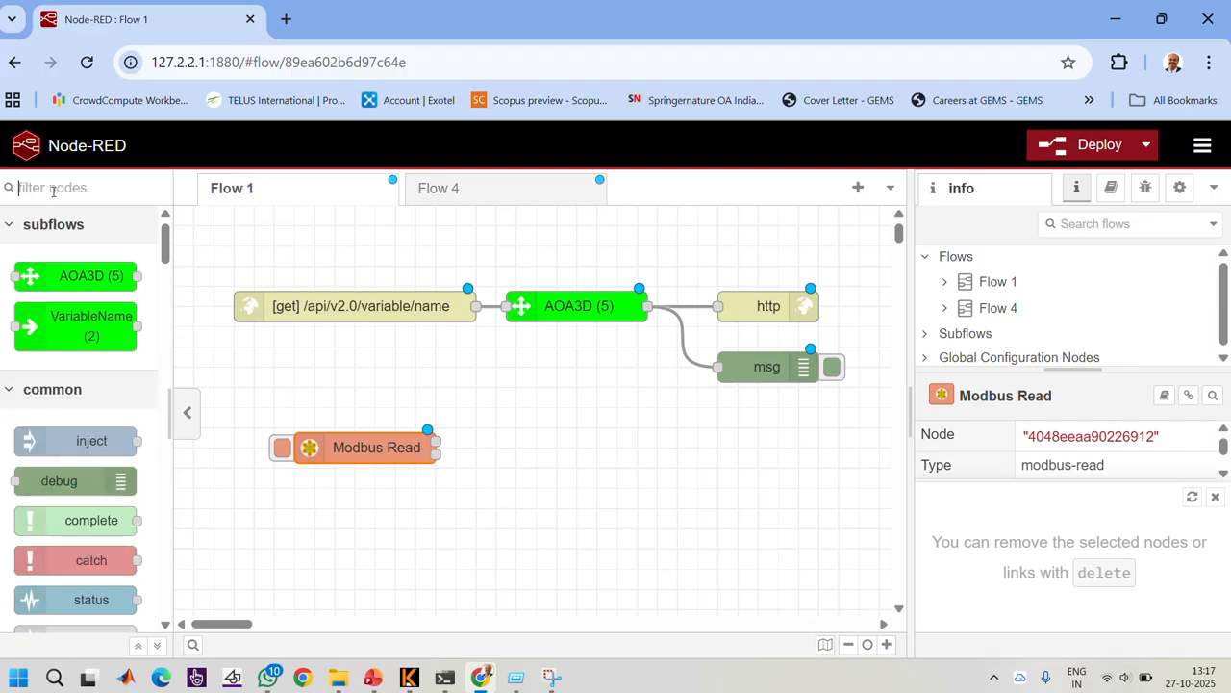
text(cal)
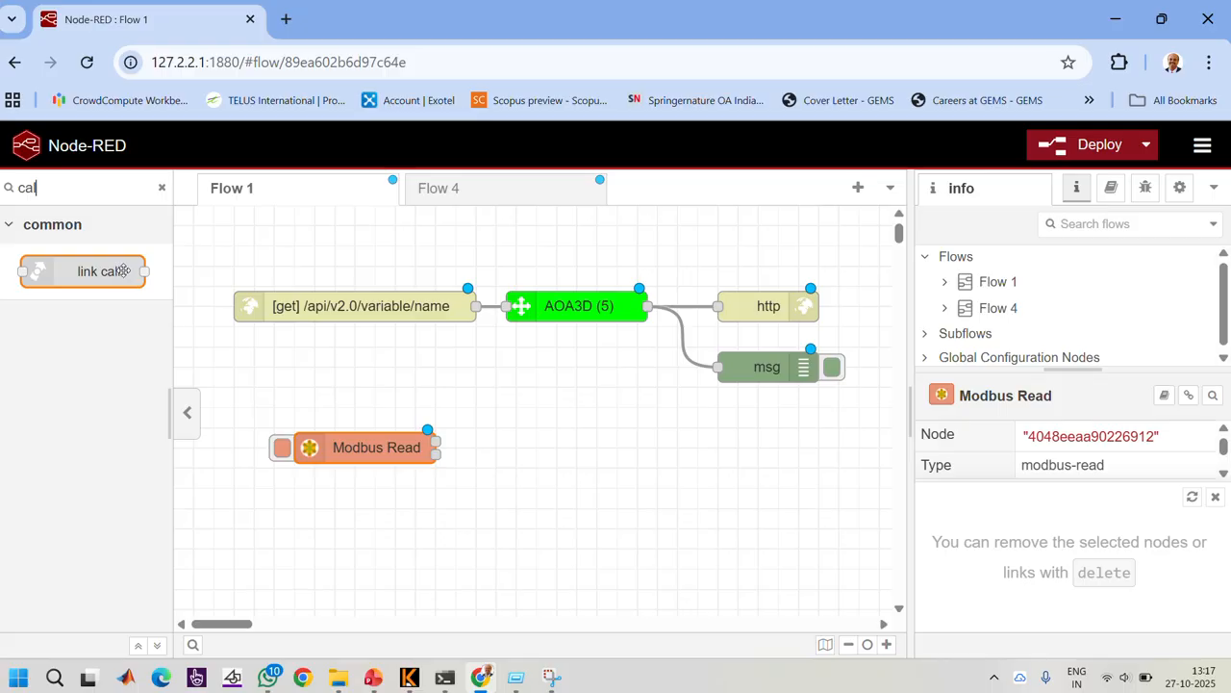
click(50, 234)
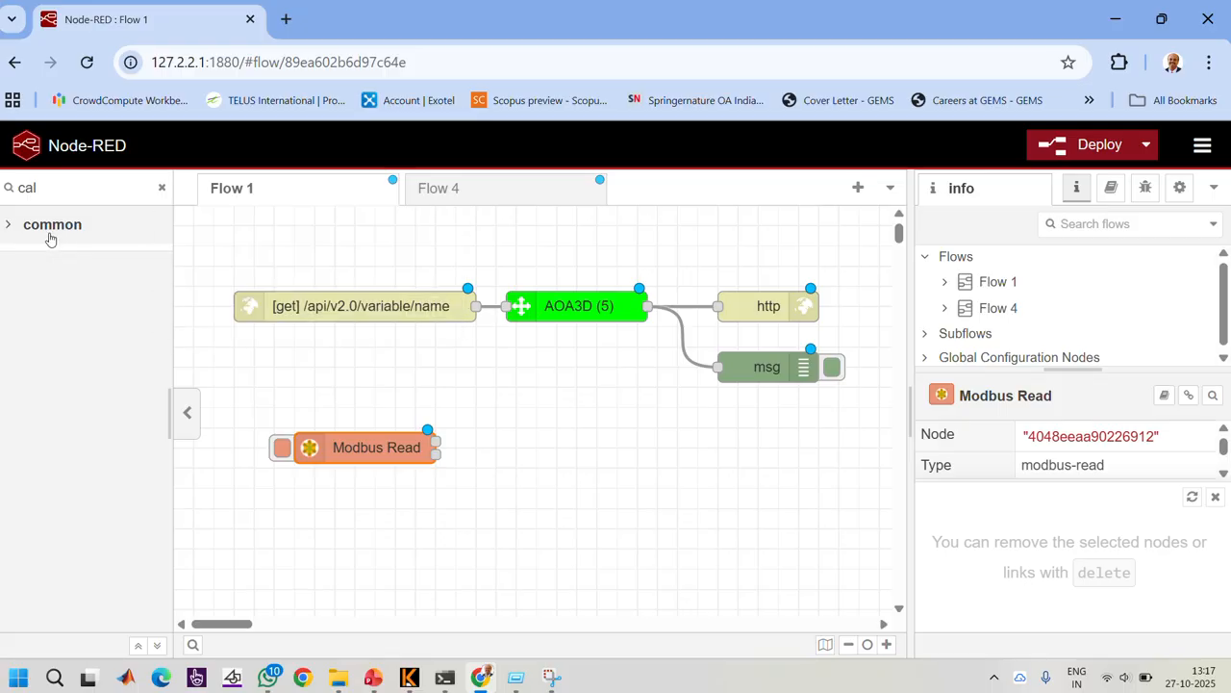
click(50, 231)
click(50, 190)
text(cal)
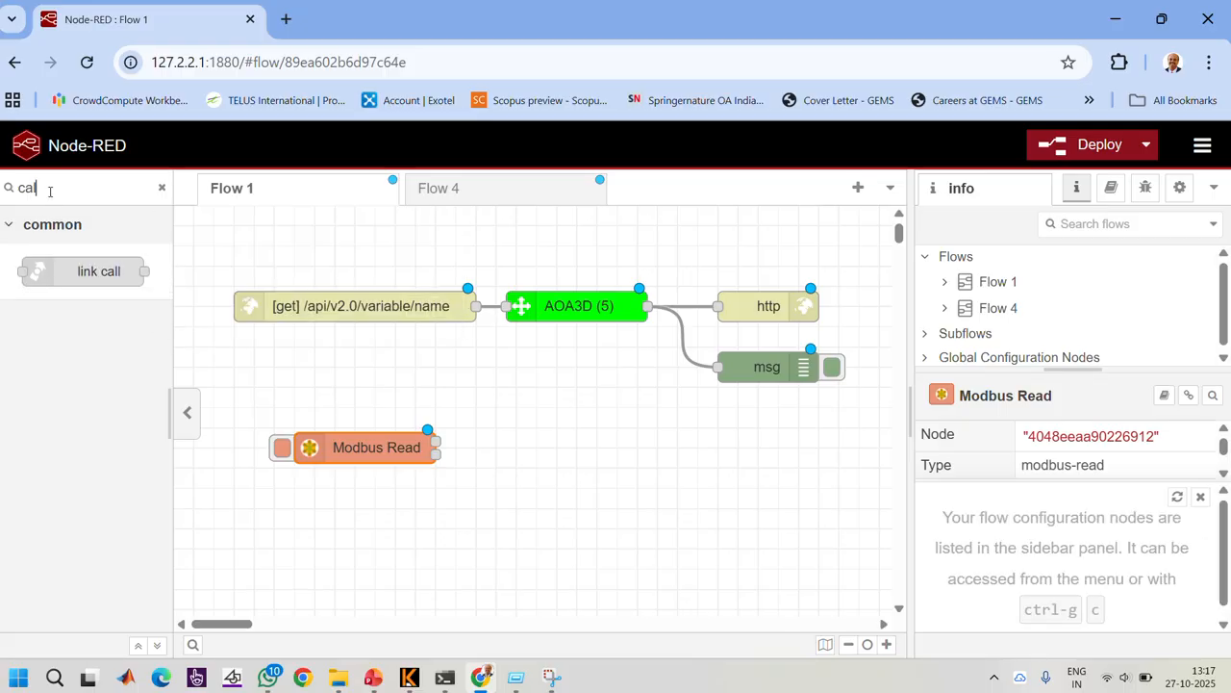
text(cu)
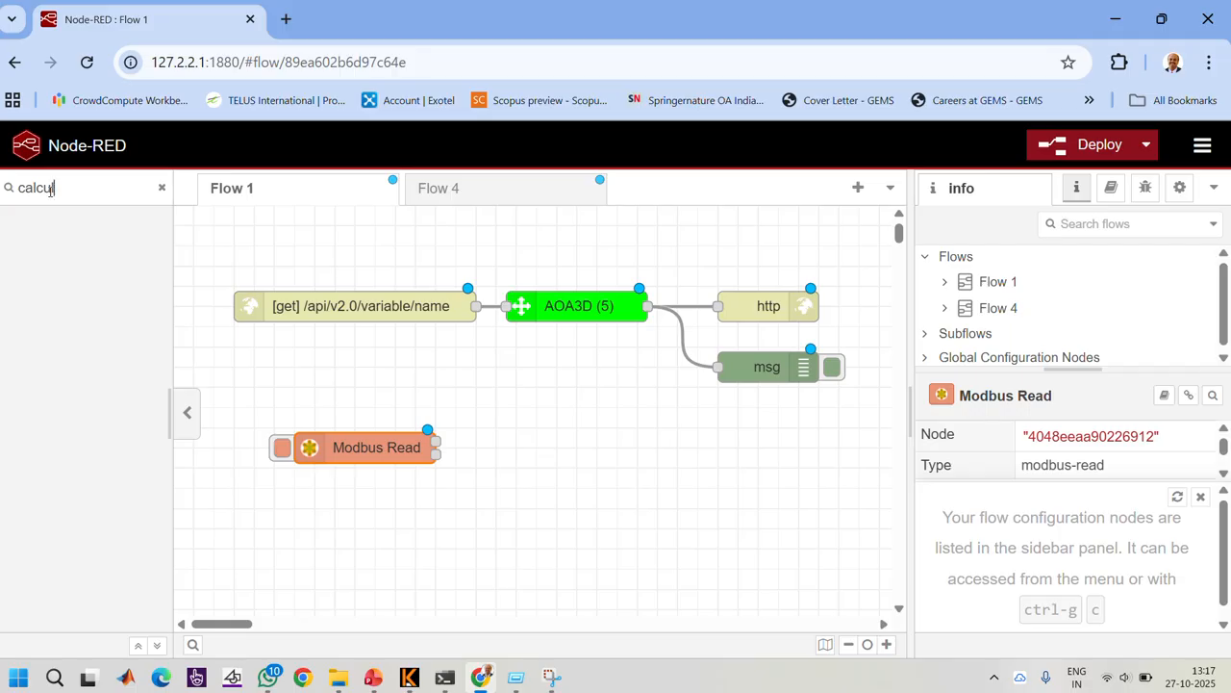
key(BackSpace)
key(BackSpace)
key(BackSpace)
key(BackSpace)
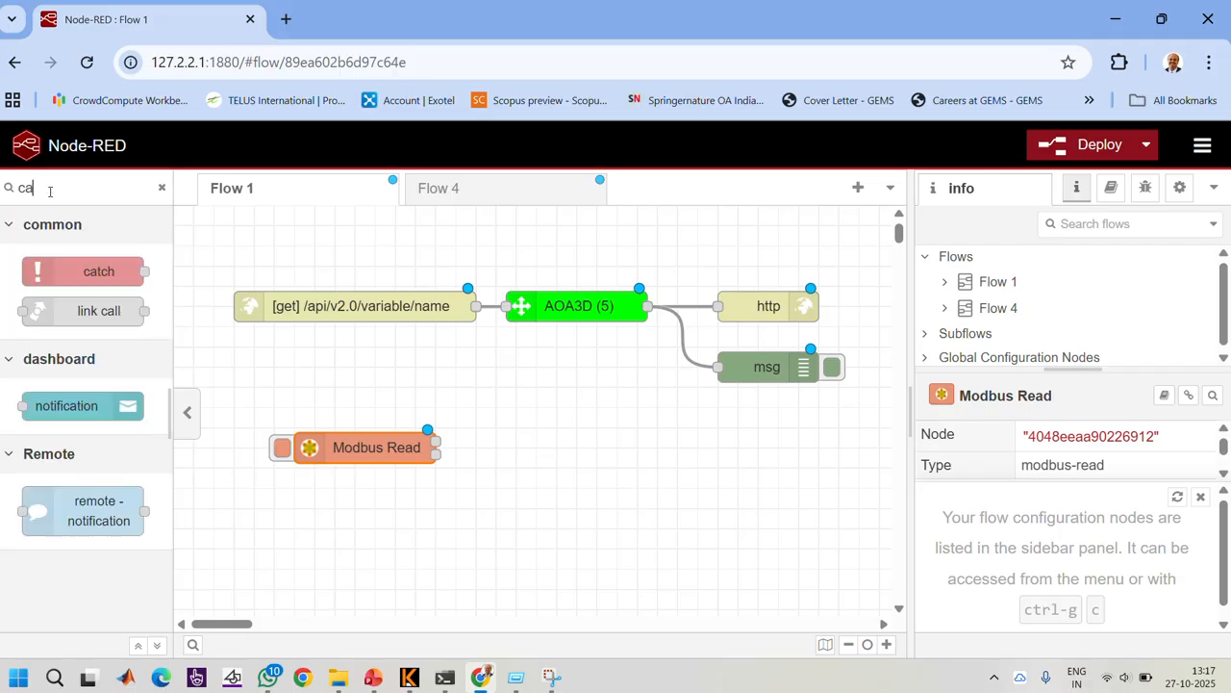
key(BackSpace)
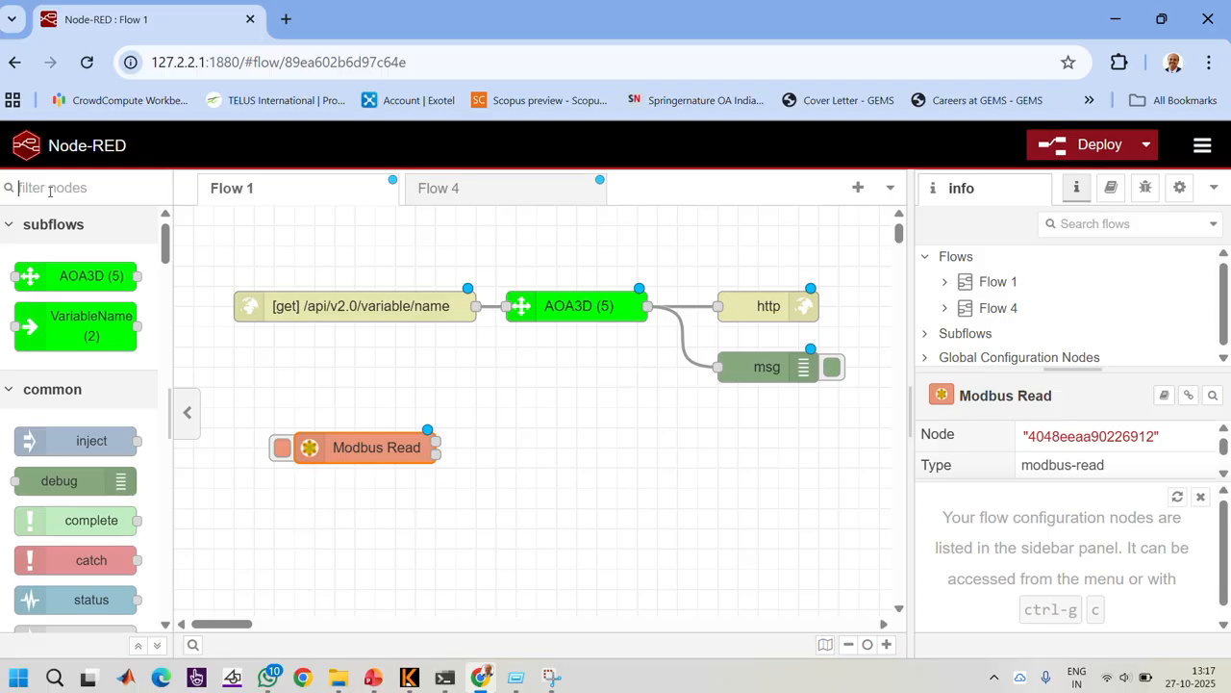
text(cal)
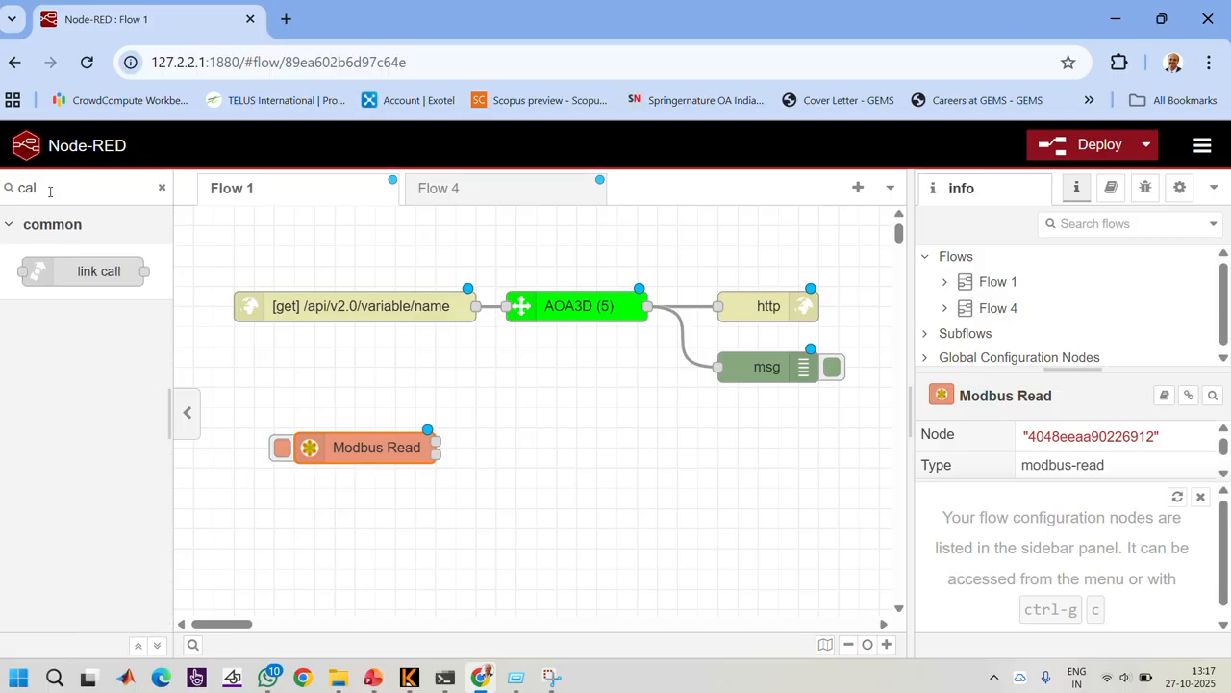
key(BackSpace)
key(BackSpace)
key(BackSpace)
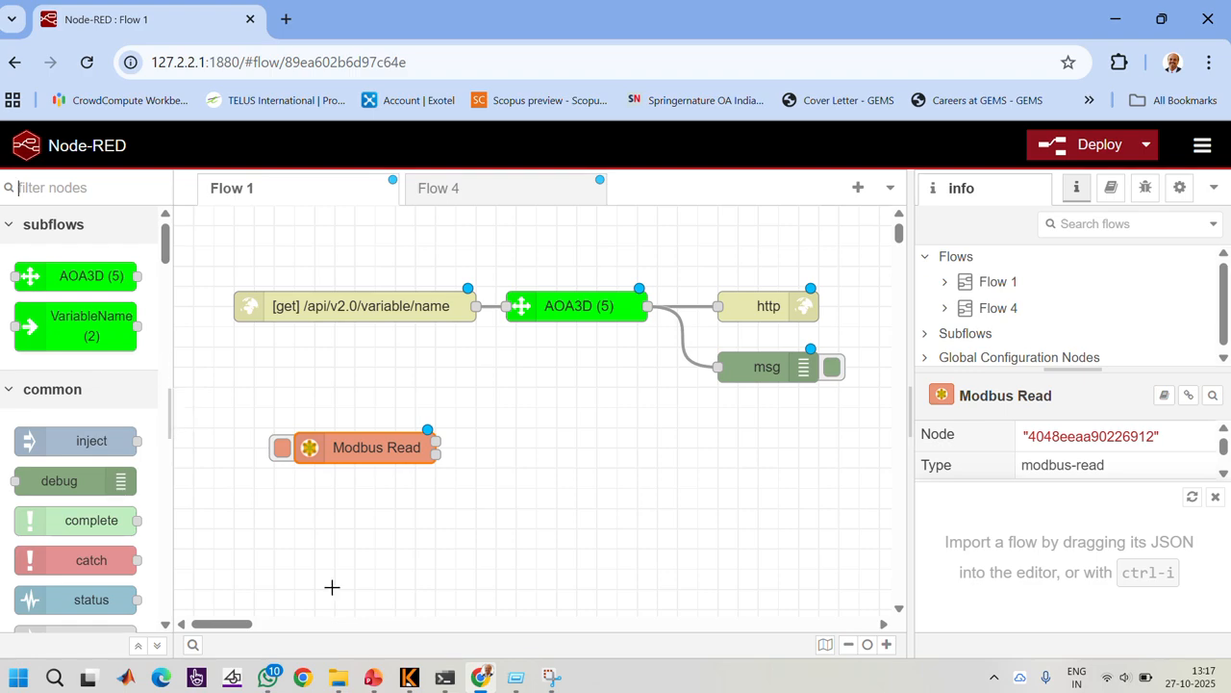
mouse_move(488, 681)
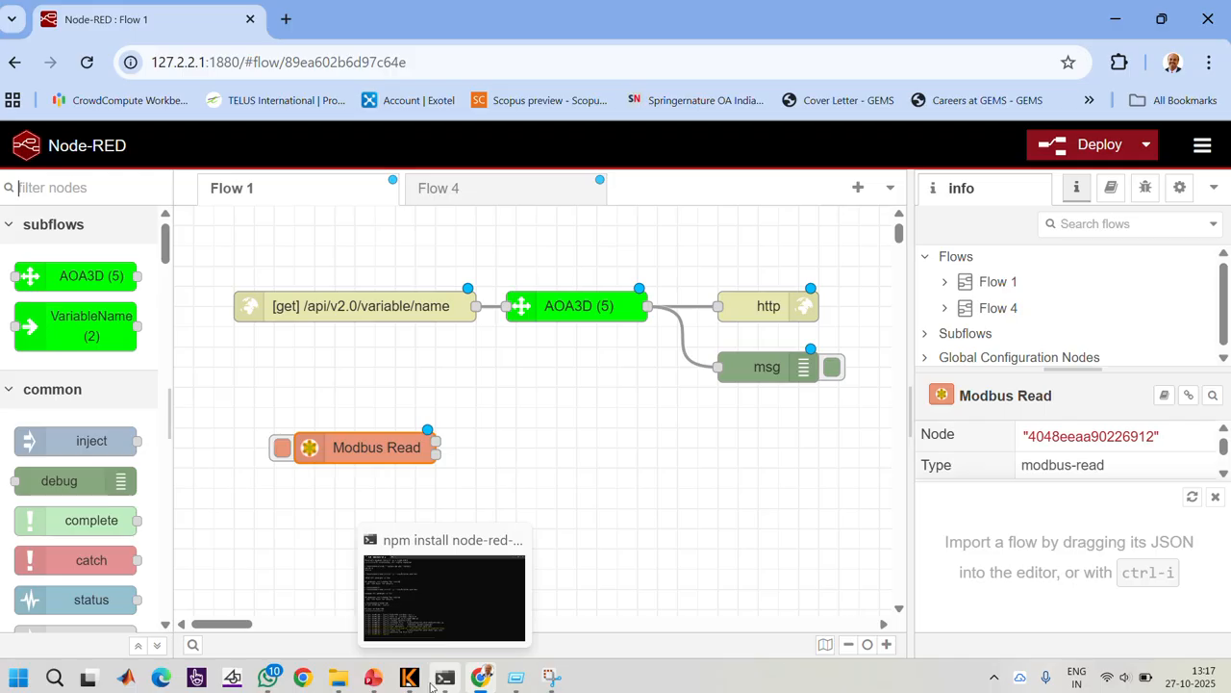
click(480, 679)
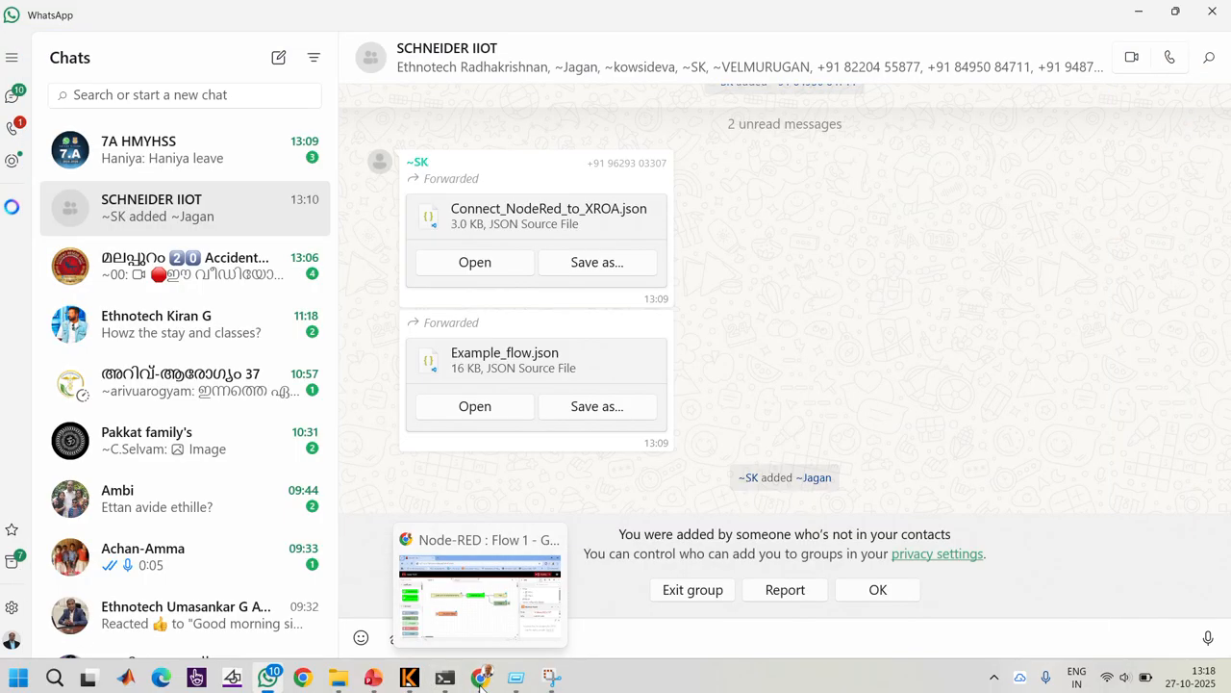
click(480, 679)
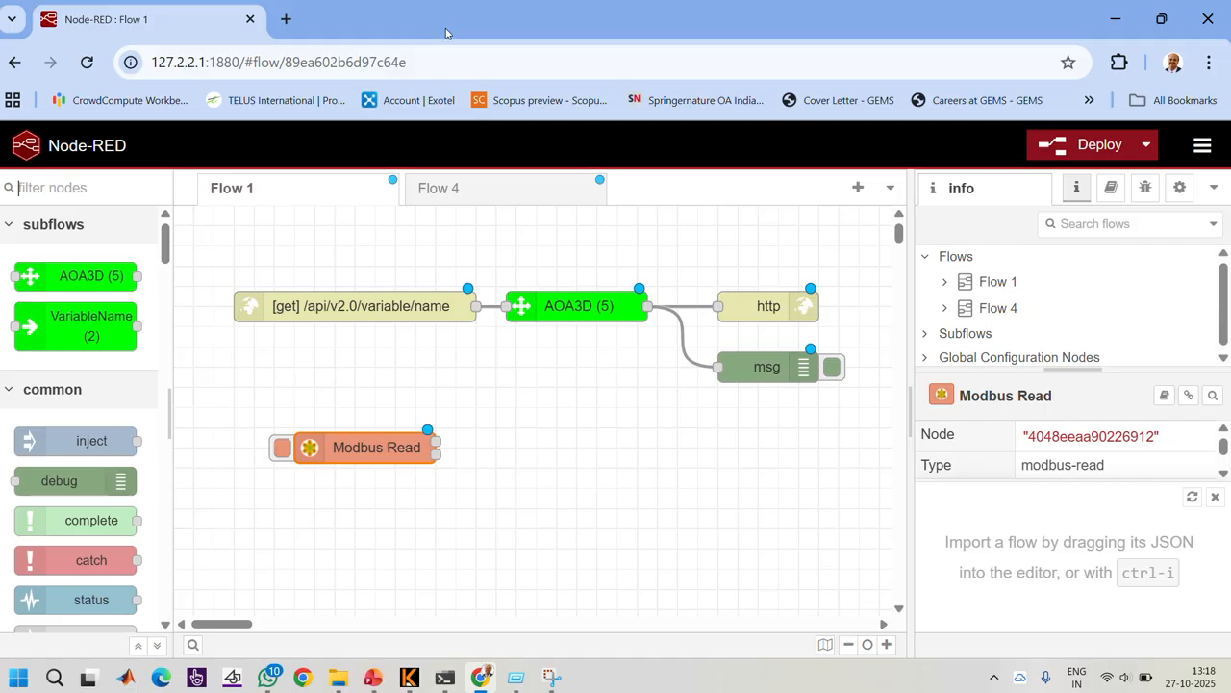
Search the installable palette modules for "calc" and install node-red-contrib-calc.
click(1198, 145)
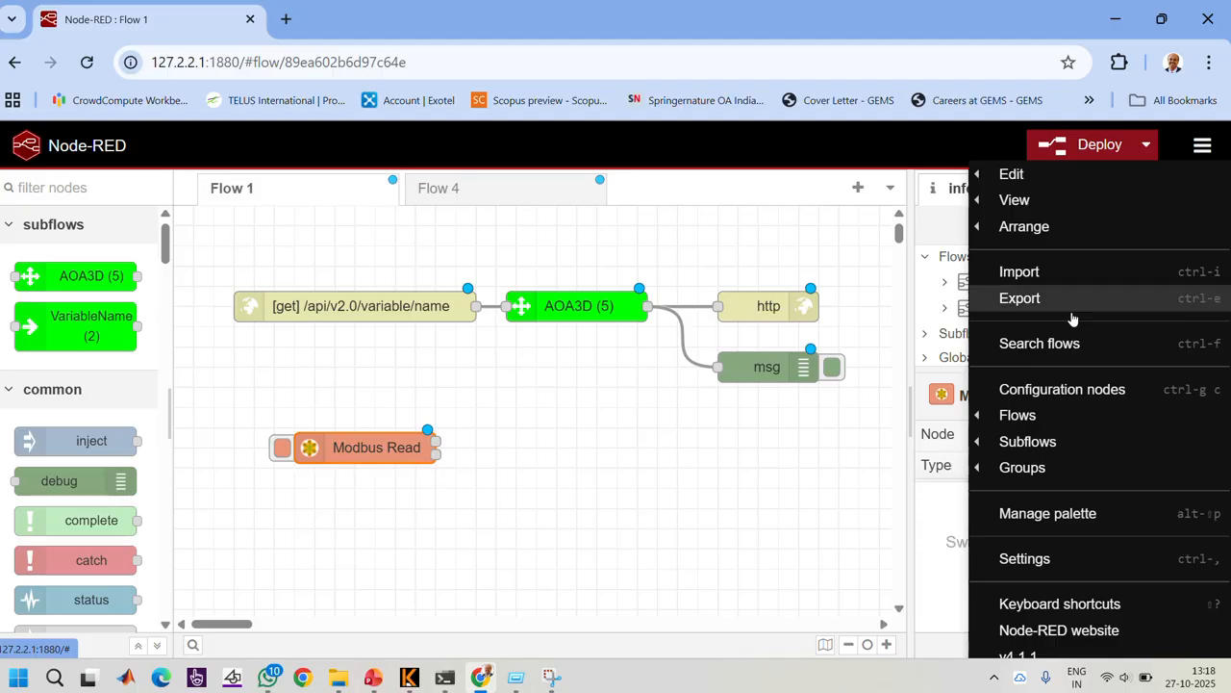
click(1042, 517)
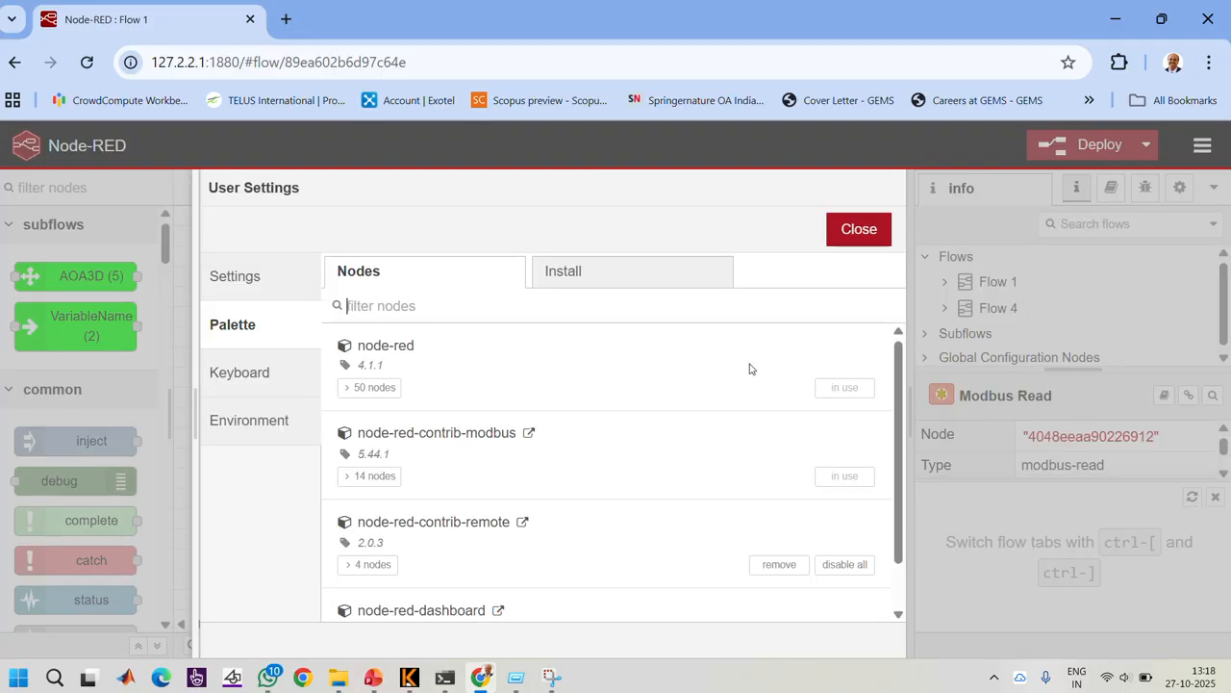
text(calc)
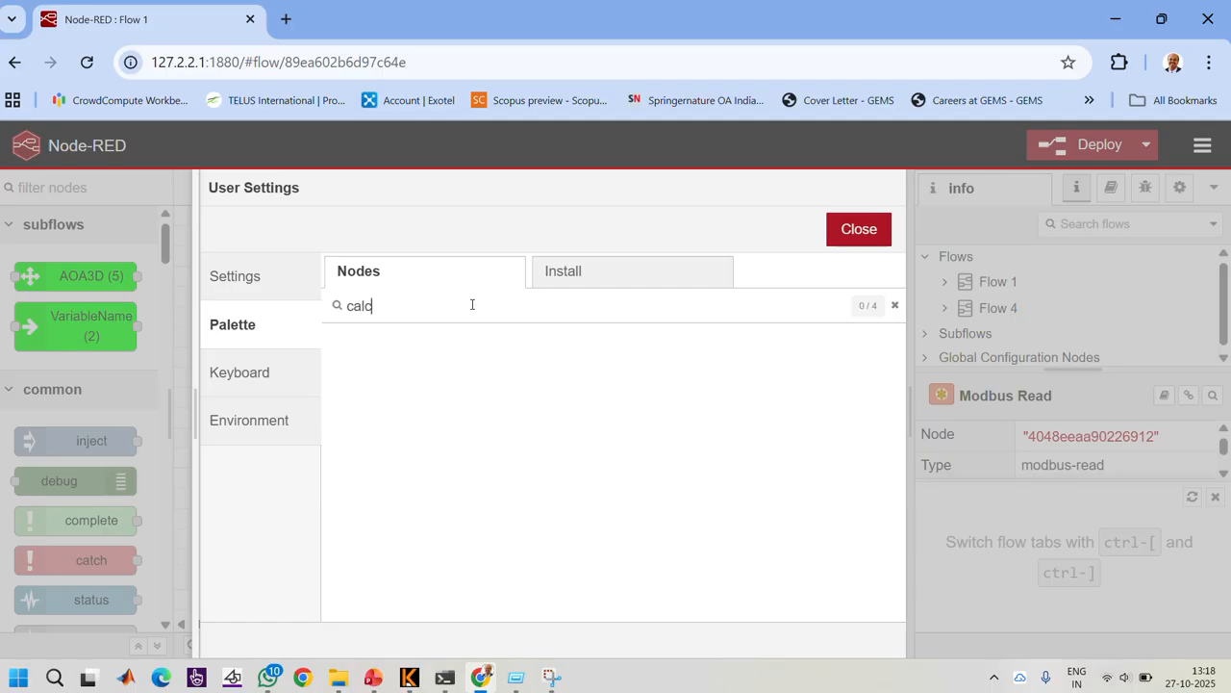
click(591, 271)
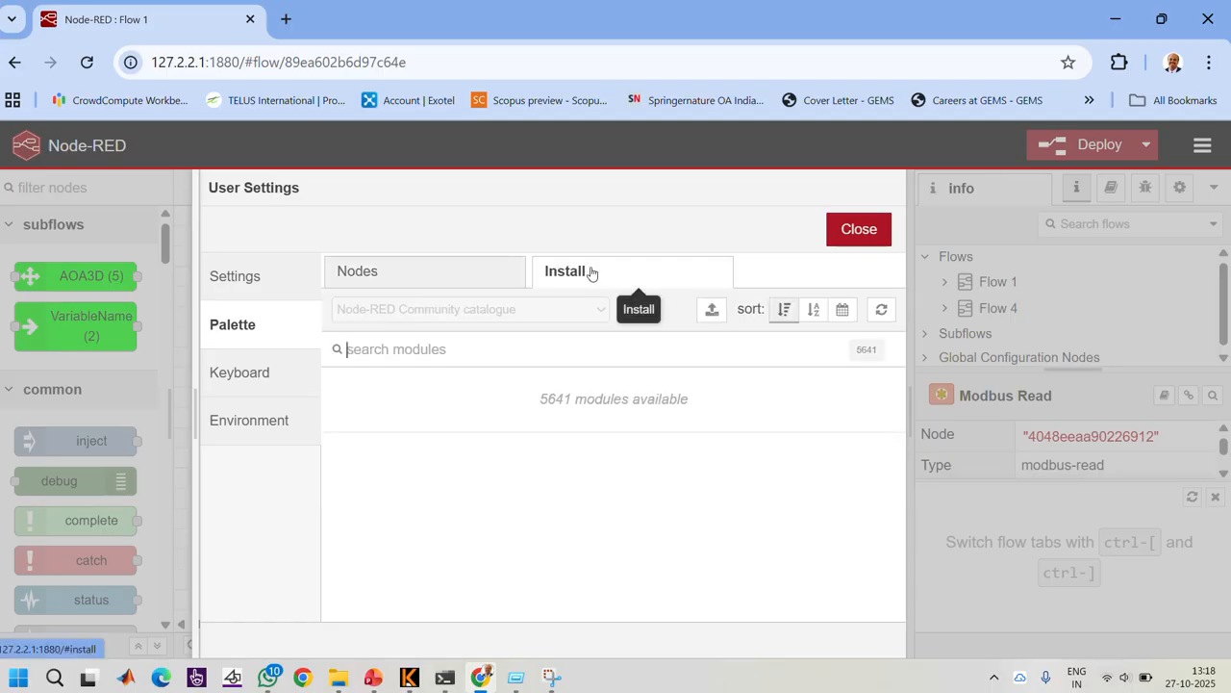
text(calc)
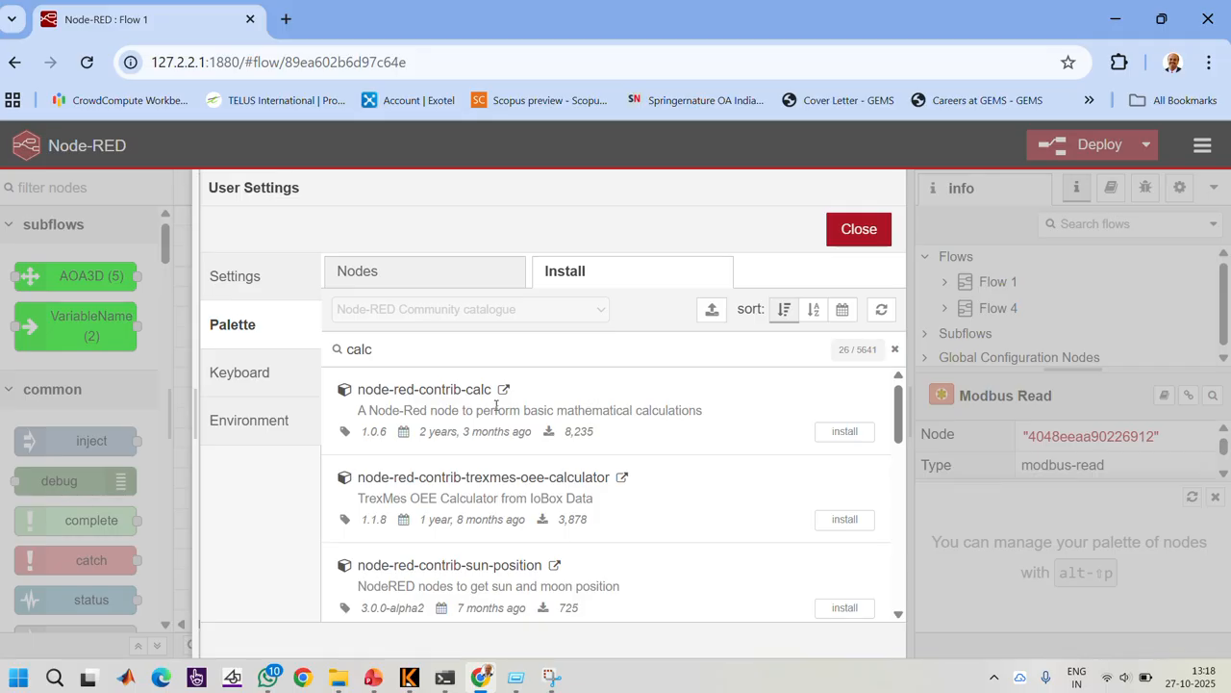
click(835, 429)
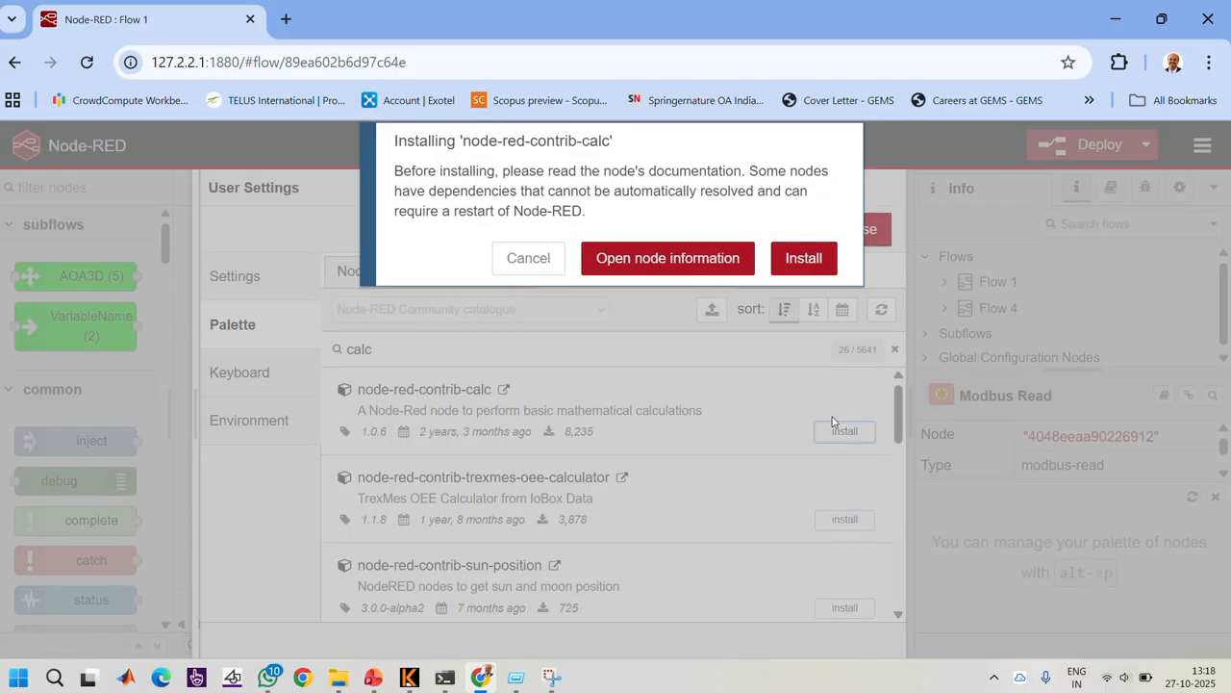
click(804, 258)
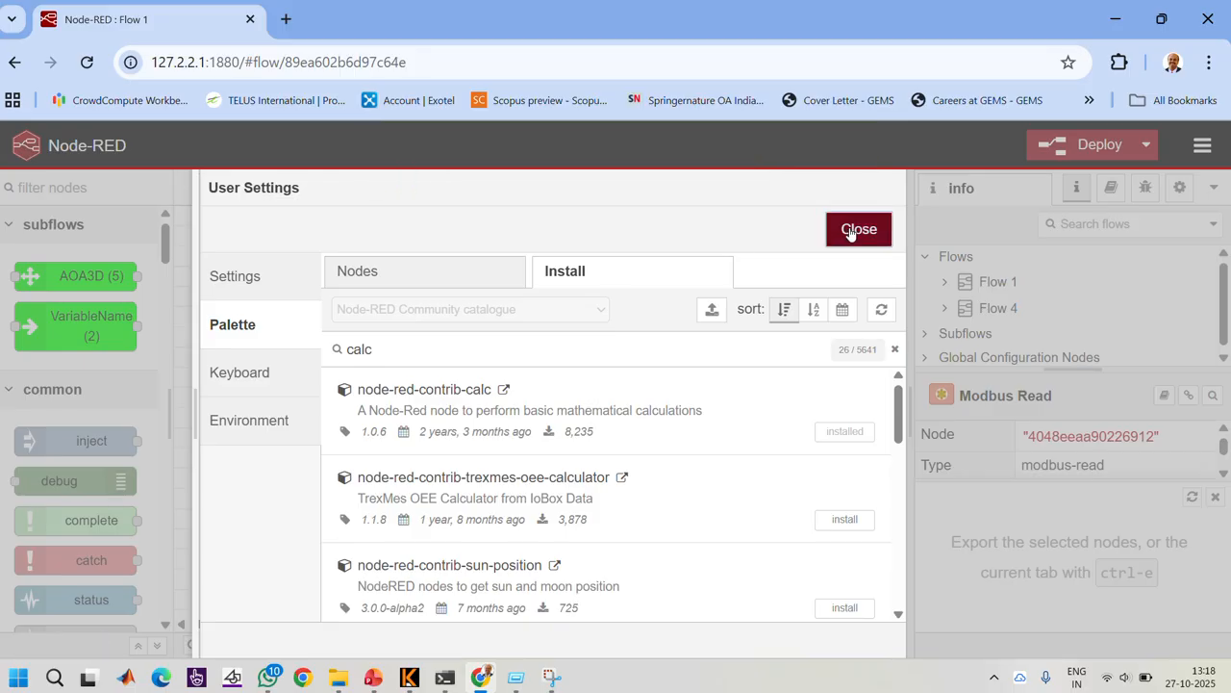
click(857, 230)
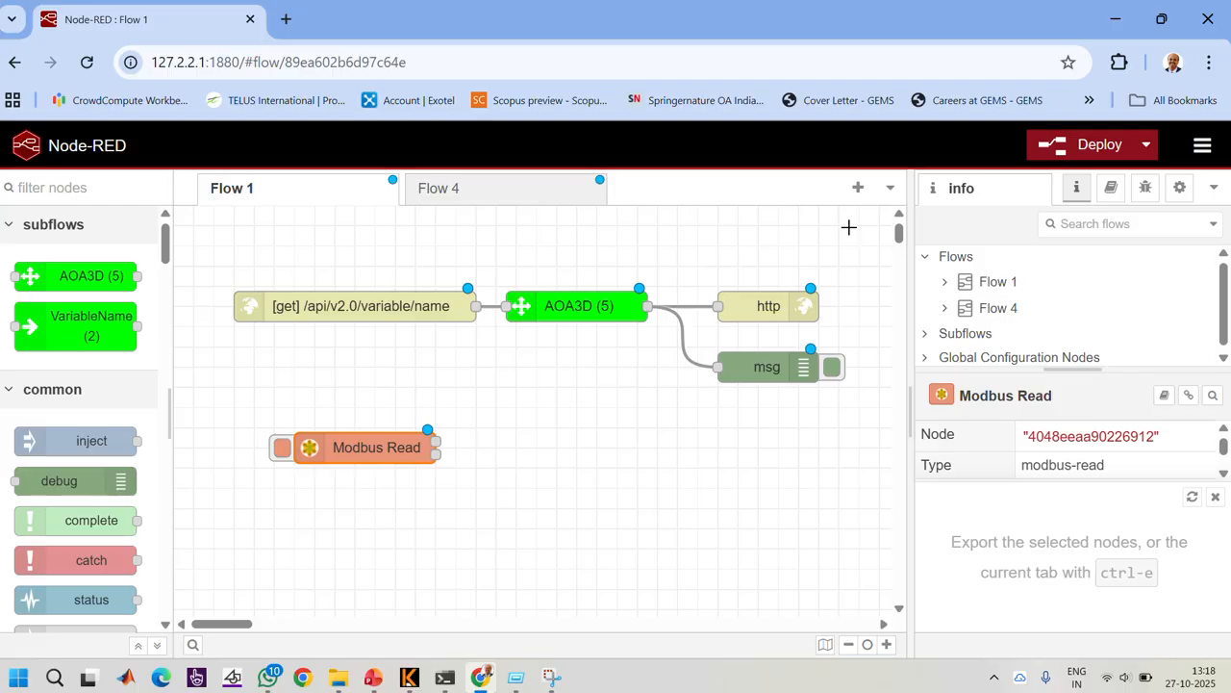
Filter the palette nodes by "calc" and place a calculator node beside the Modbus Read node in Flow 1.
click(82, 190)
text(calc)
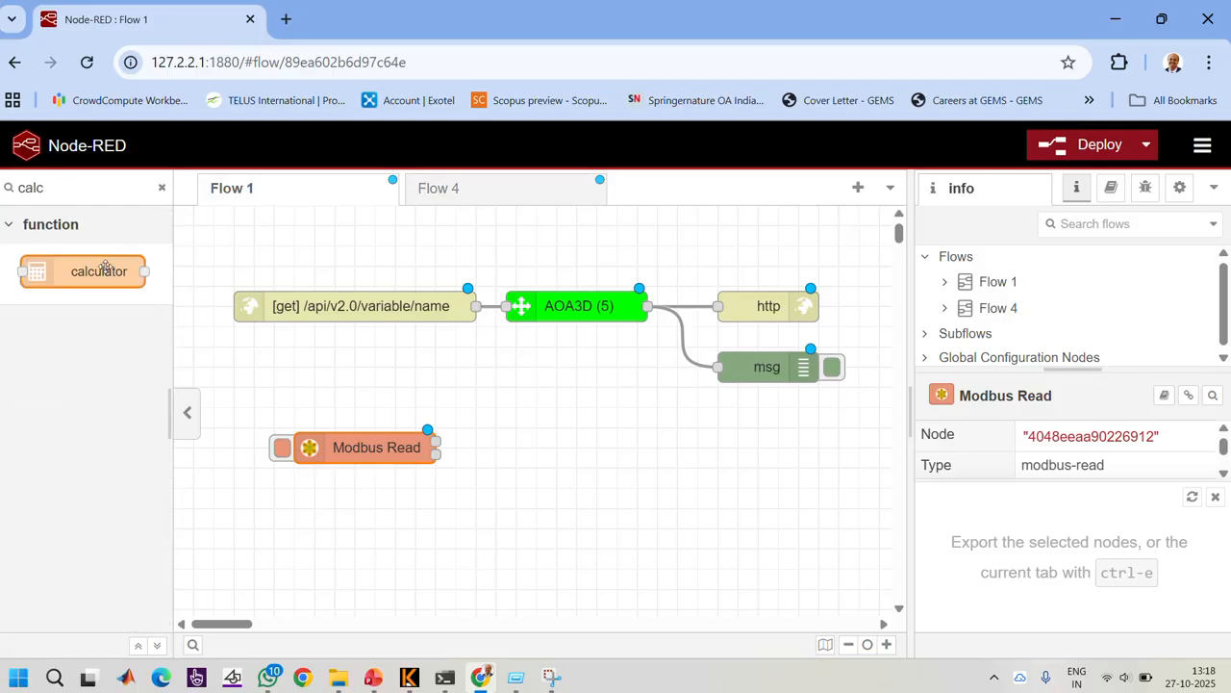
mouse_move(106, 268)
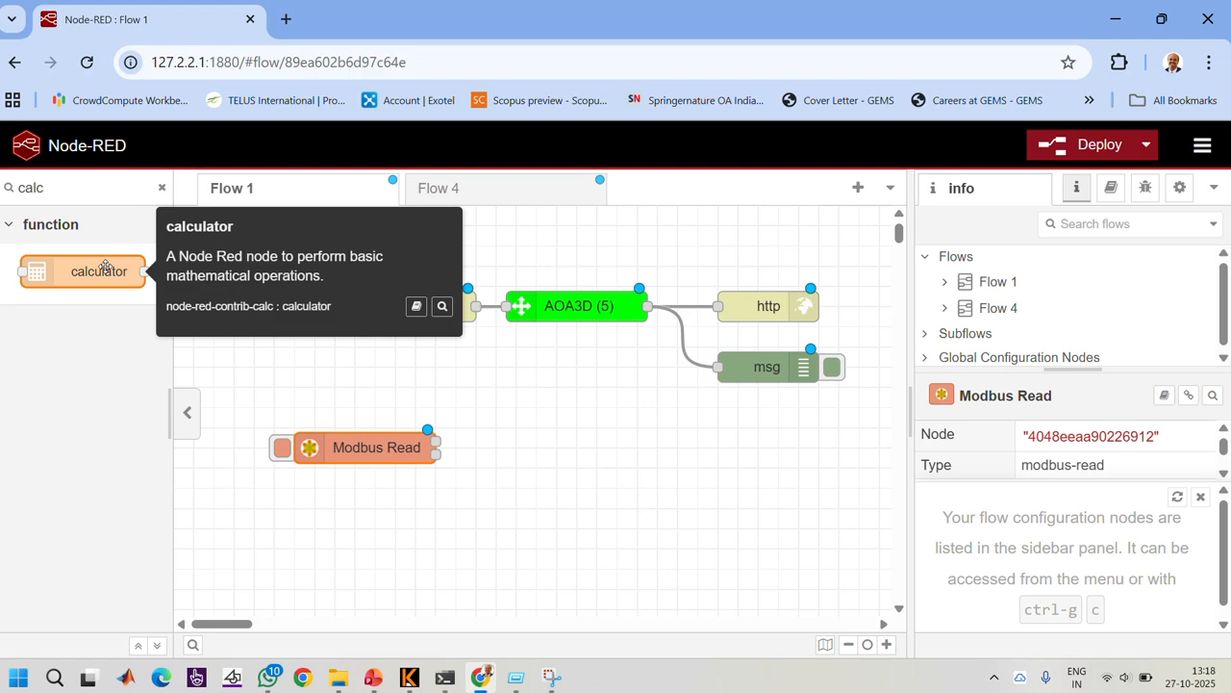
drag(106, 268, 645, 445)
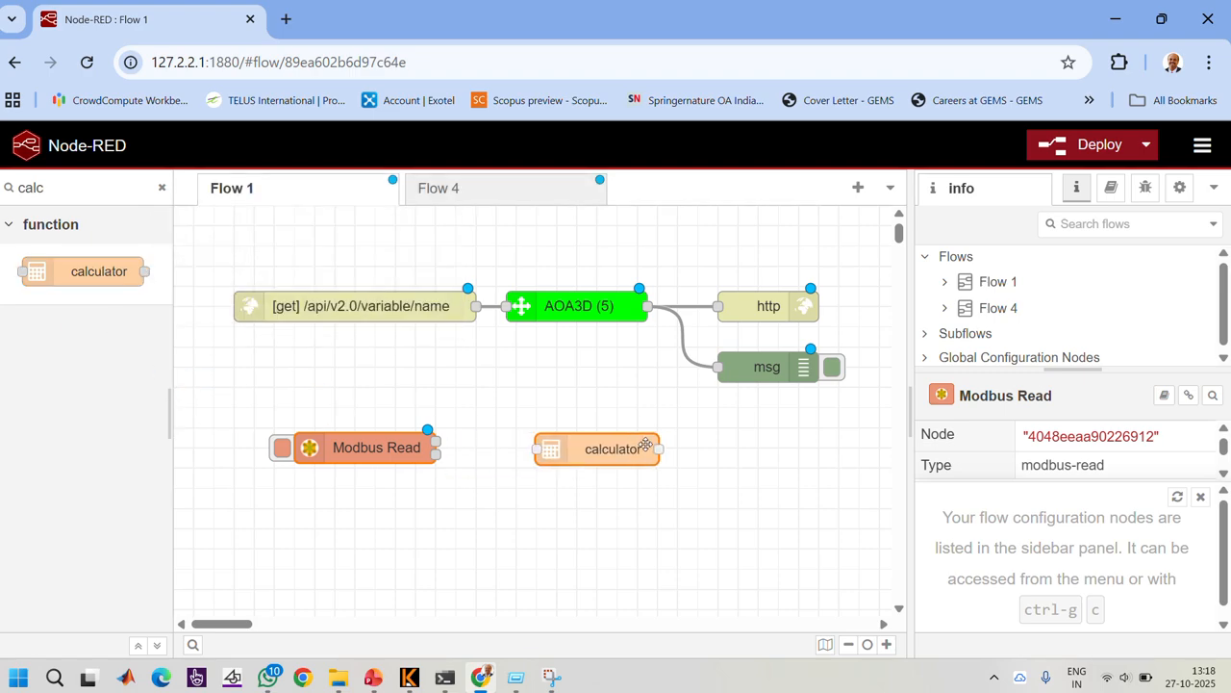
drag(646, 445, 616, 462)
click(615, 463)
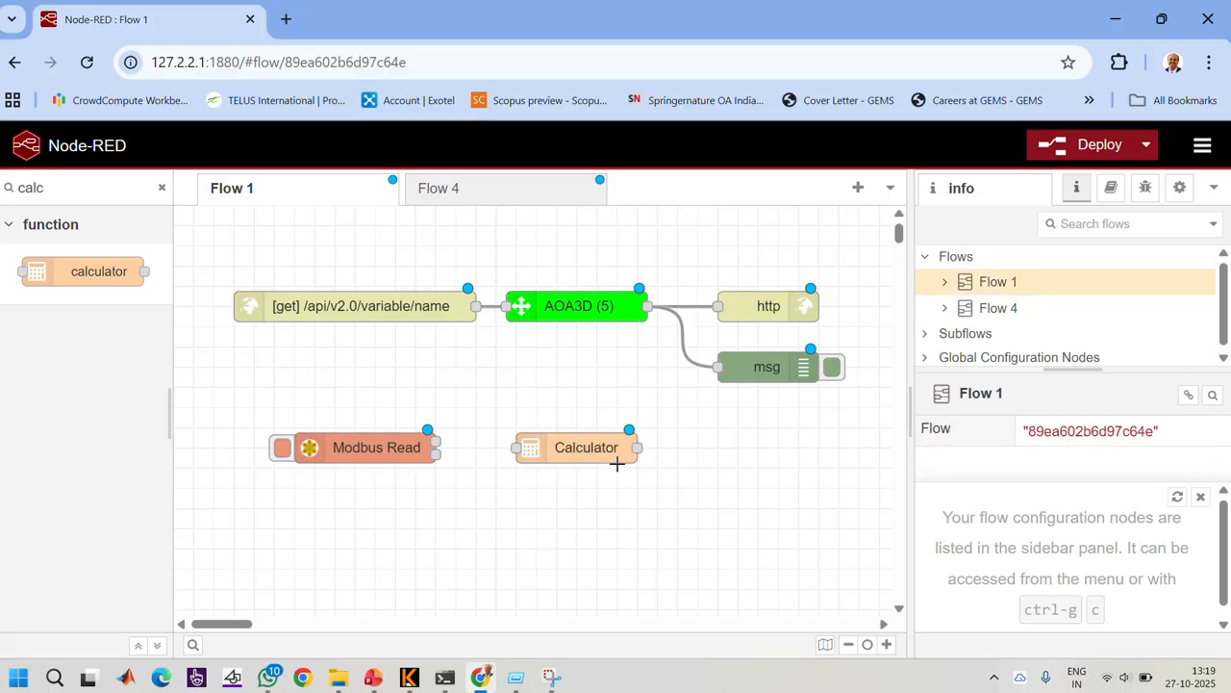
Open the new Calculator node's properties for editing.
click(617, 454)
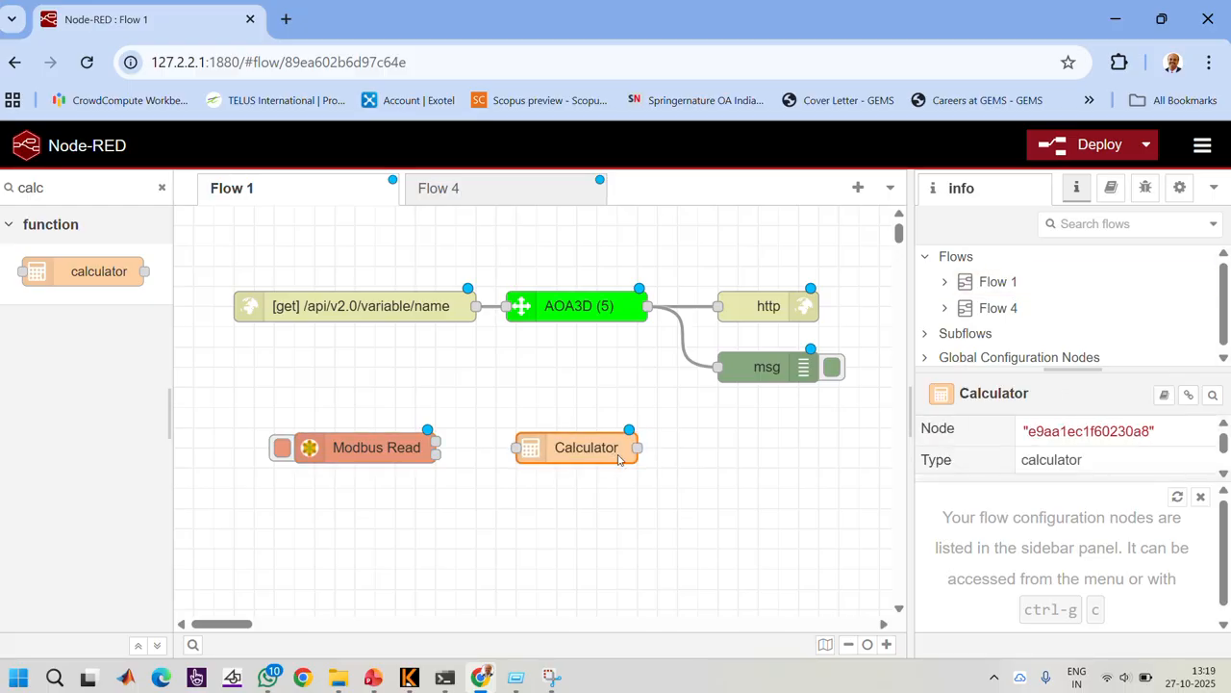
double_click(618, 454)
click(615, 456)
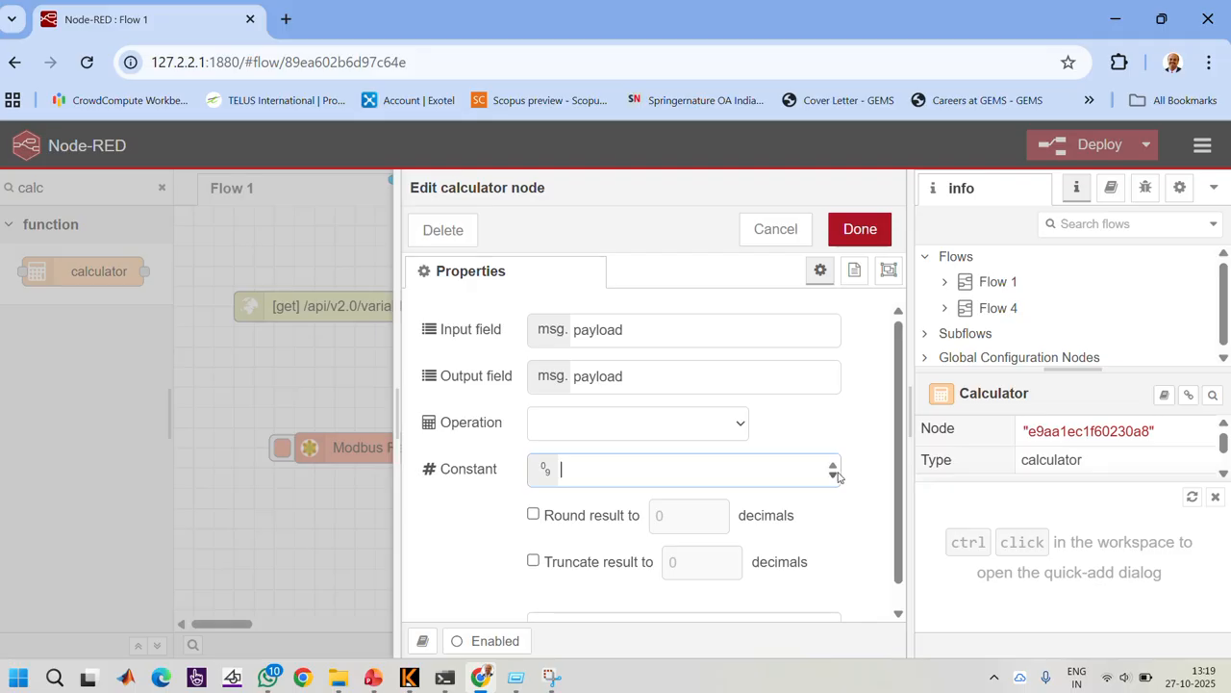
Try Truncate decimal places and Sum as the calculator node's operation.
click(686, 427)
click(686, 427)
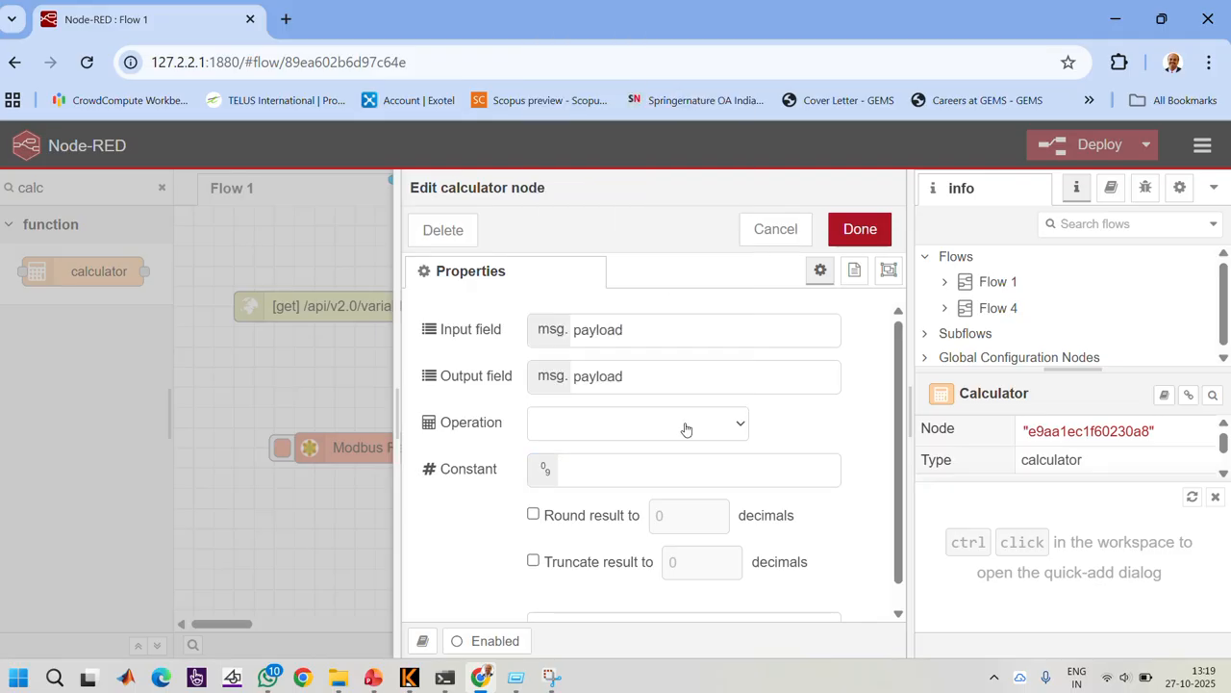
click(685, 427)
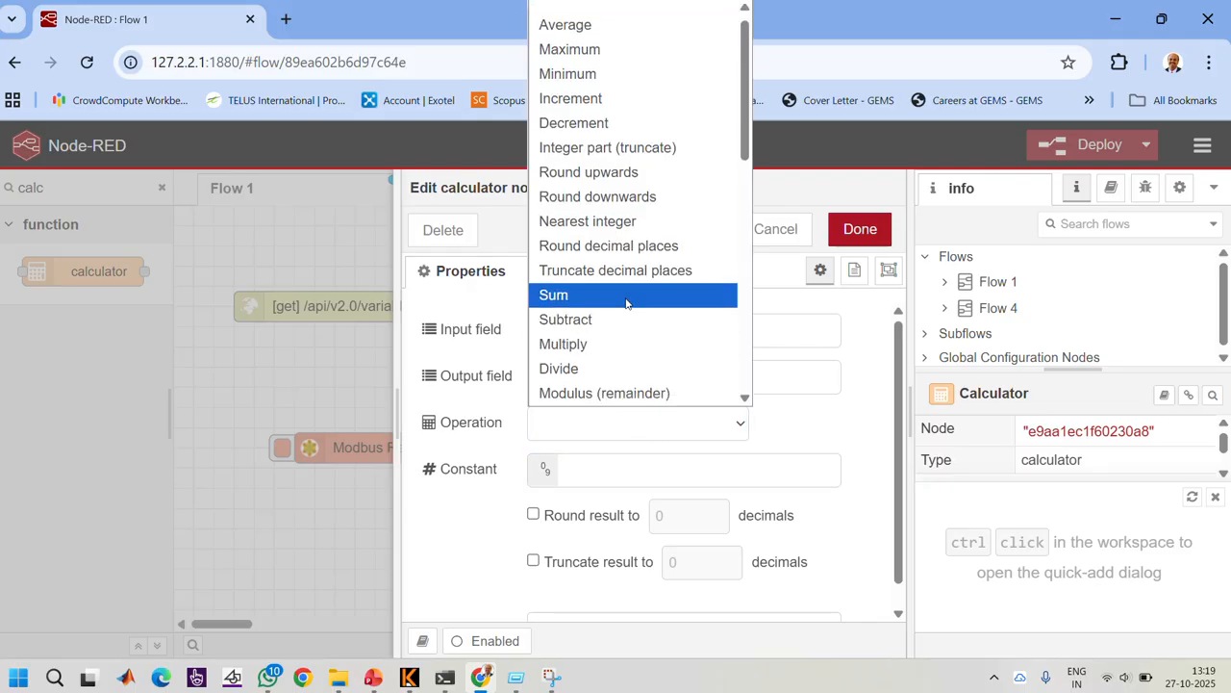
click(615, 271)
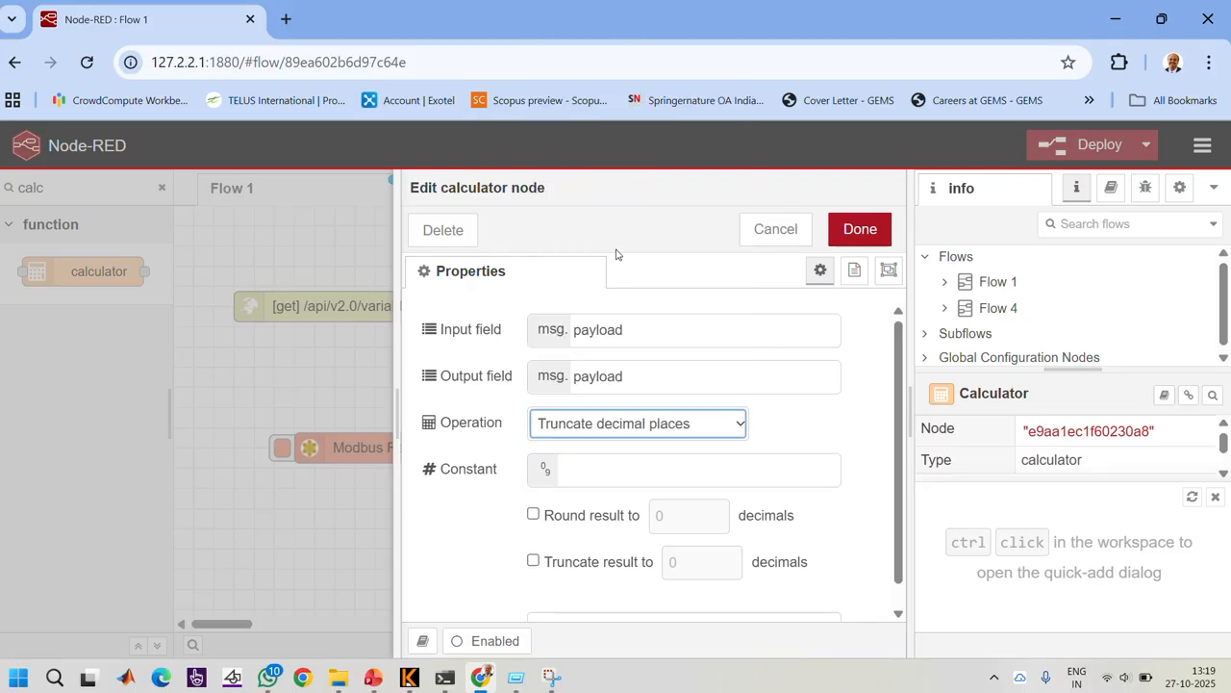
double_click(617, 384)
click(622, 434)
click(622, 438)
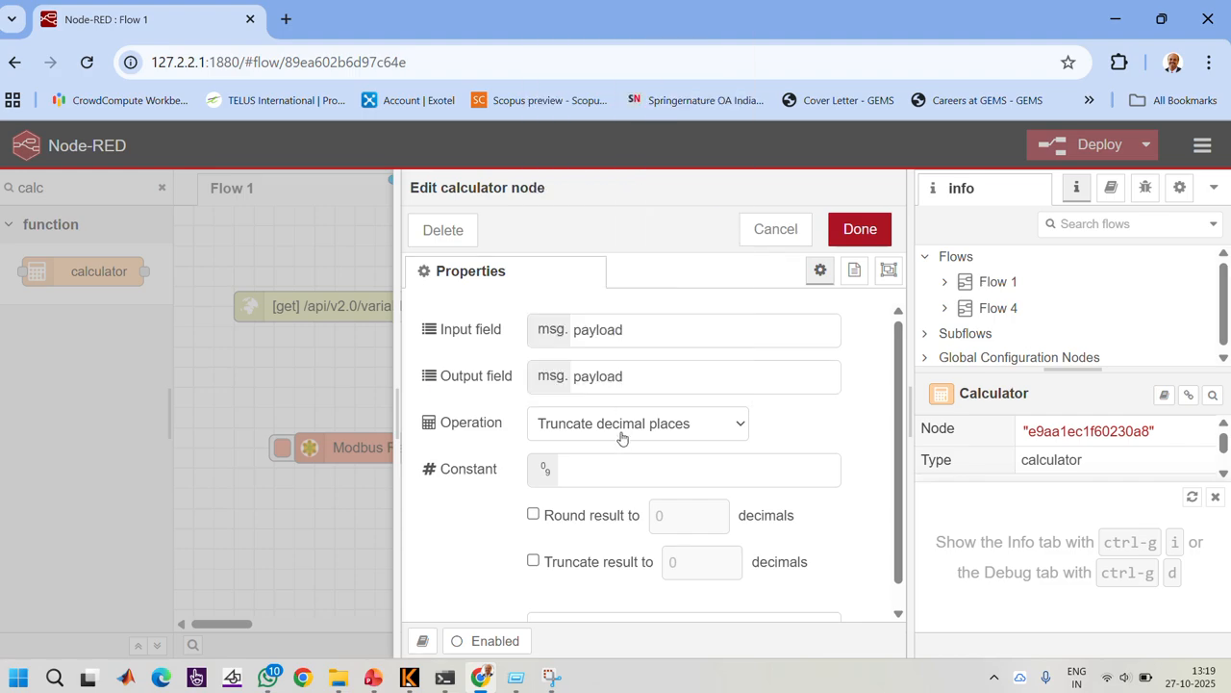
click(622, 438)
click(619, 432)
click(619, 434)
click(619, 434)
click(619, 433)
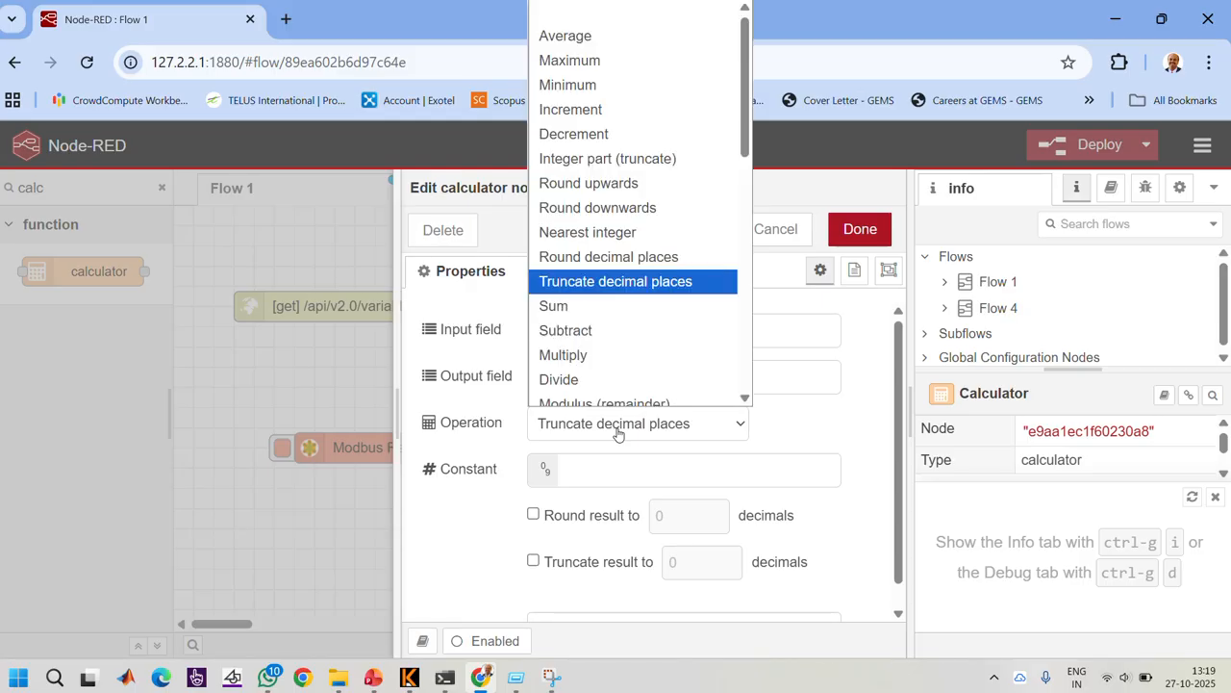
key(Down)
key(Return)
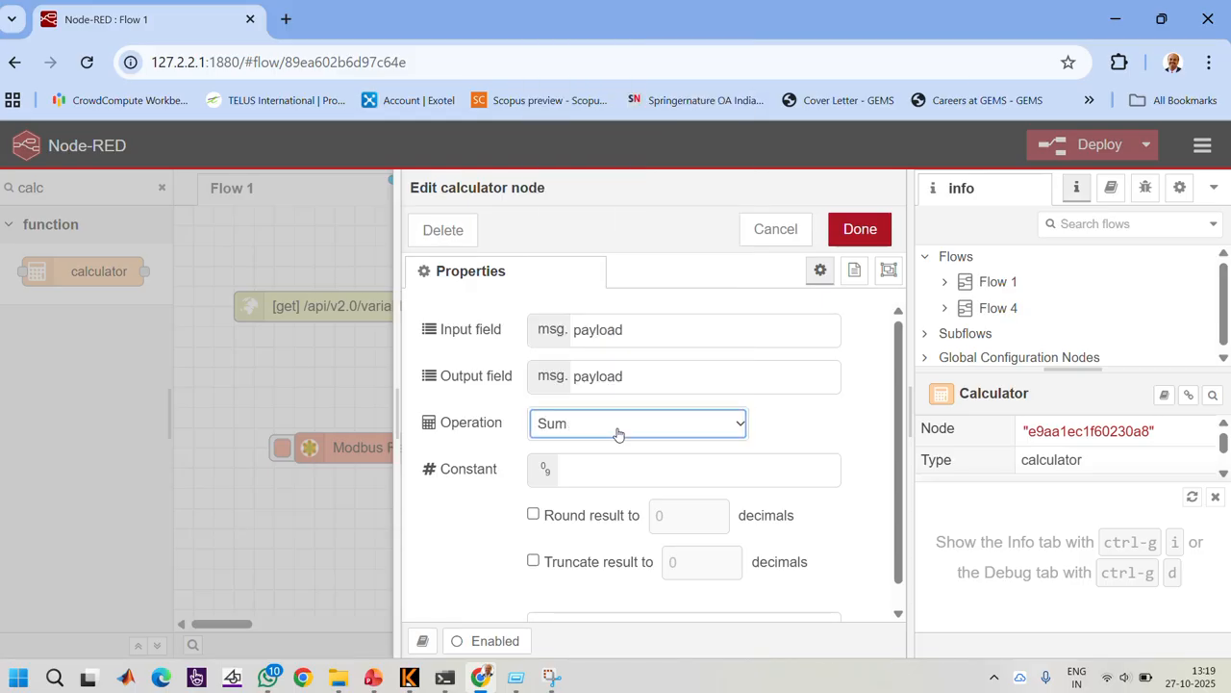
Set the calculator node's operation to Divide with the constant 100 and save the node.
click(716, 430)
click(716, 432)
click(716, 432)
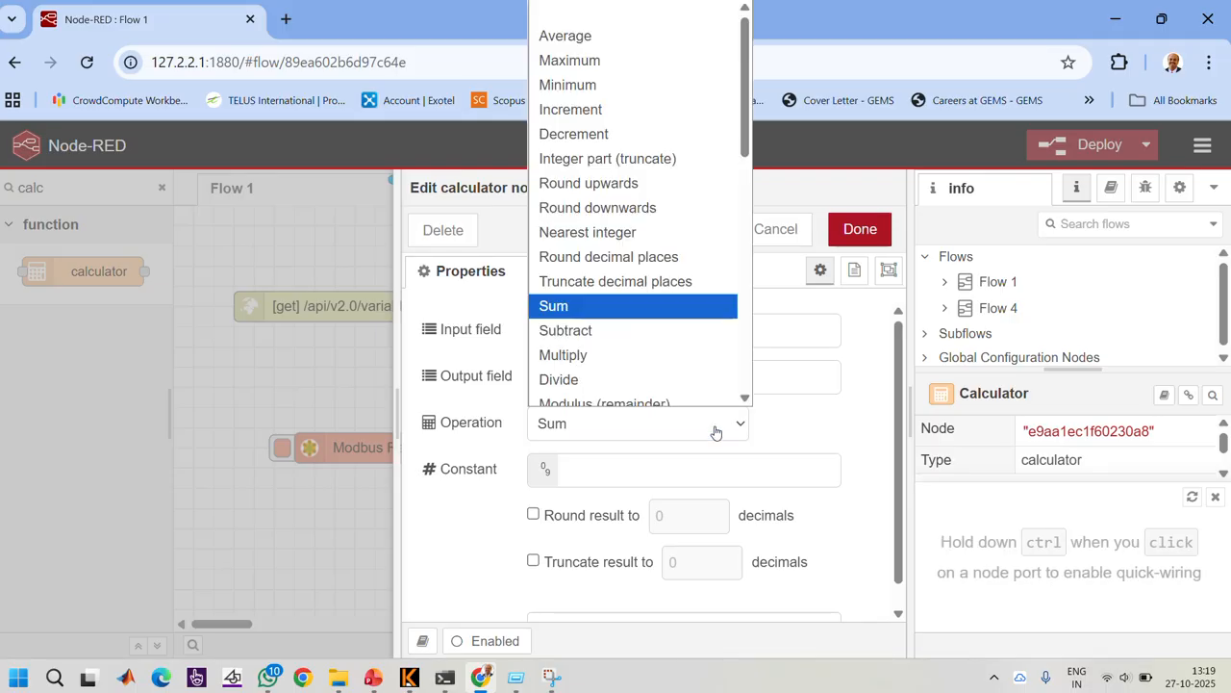
click(678, 371)
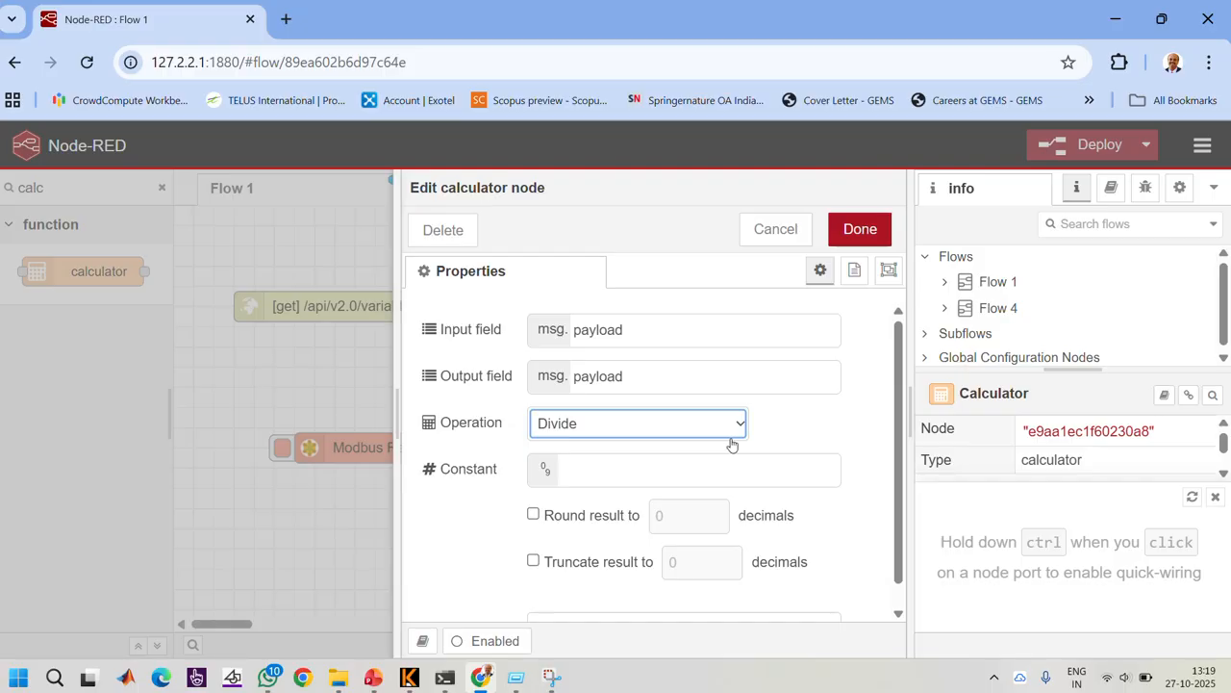
click(683, 473)
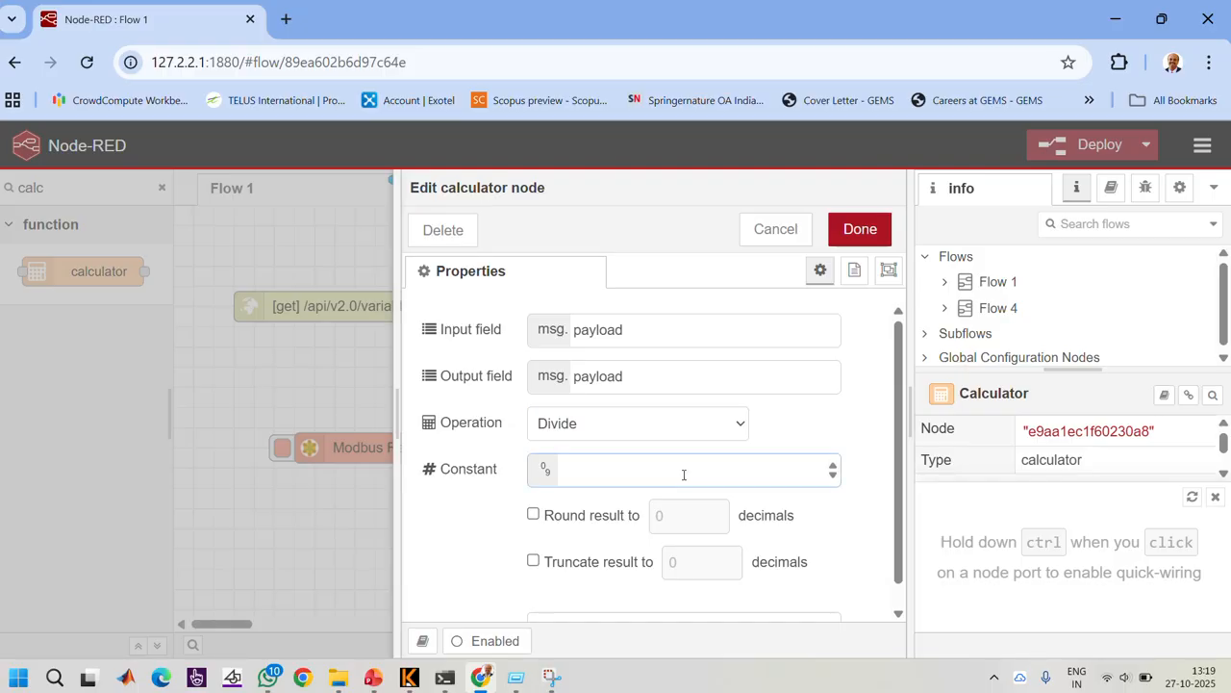
text(100)
click(852, 239)
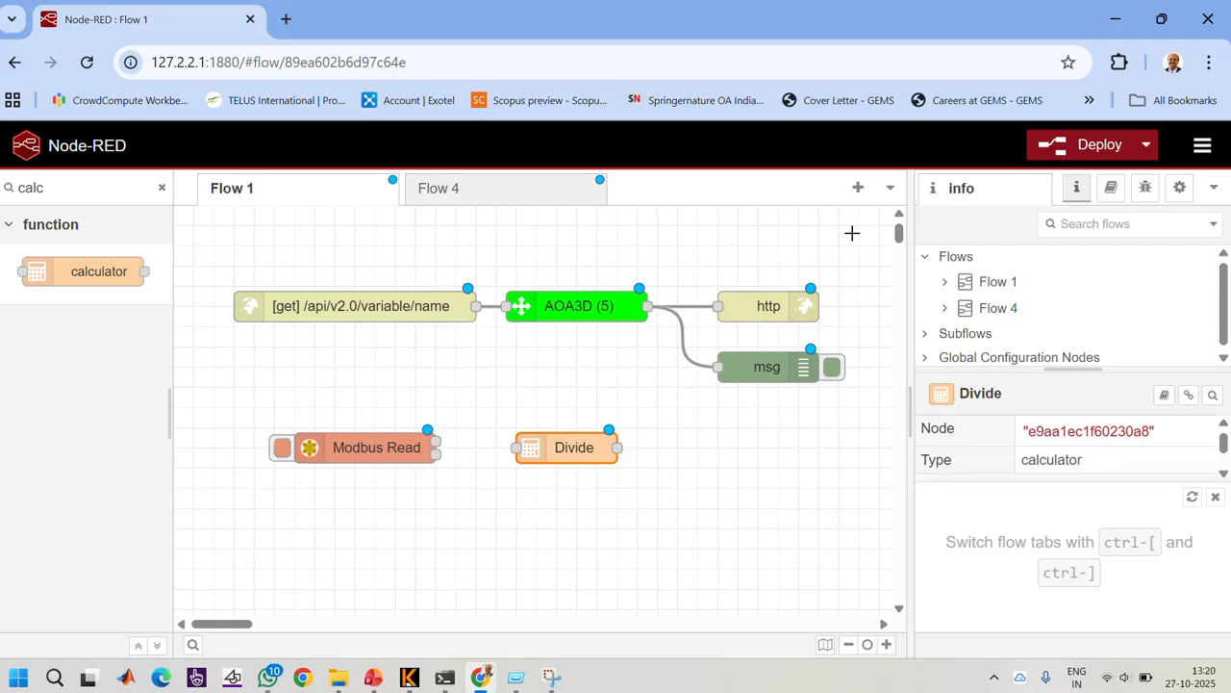
Filter the palette nodes by "gau" and place a dashboard gauge node to the right of the Divide node.
key(BackSpace)
key(BackSpace)
key(BackSpace)
key(BackSpace)
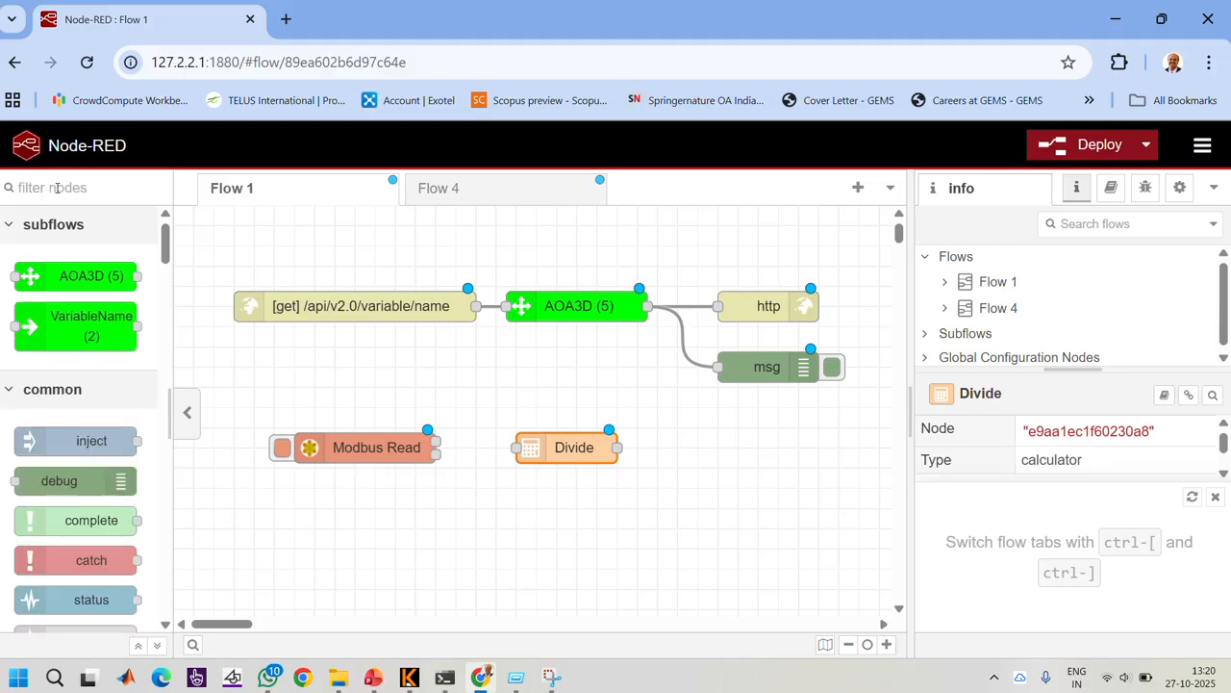
text(gau)
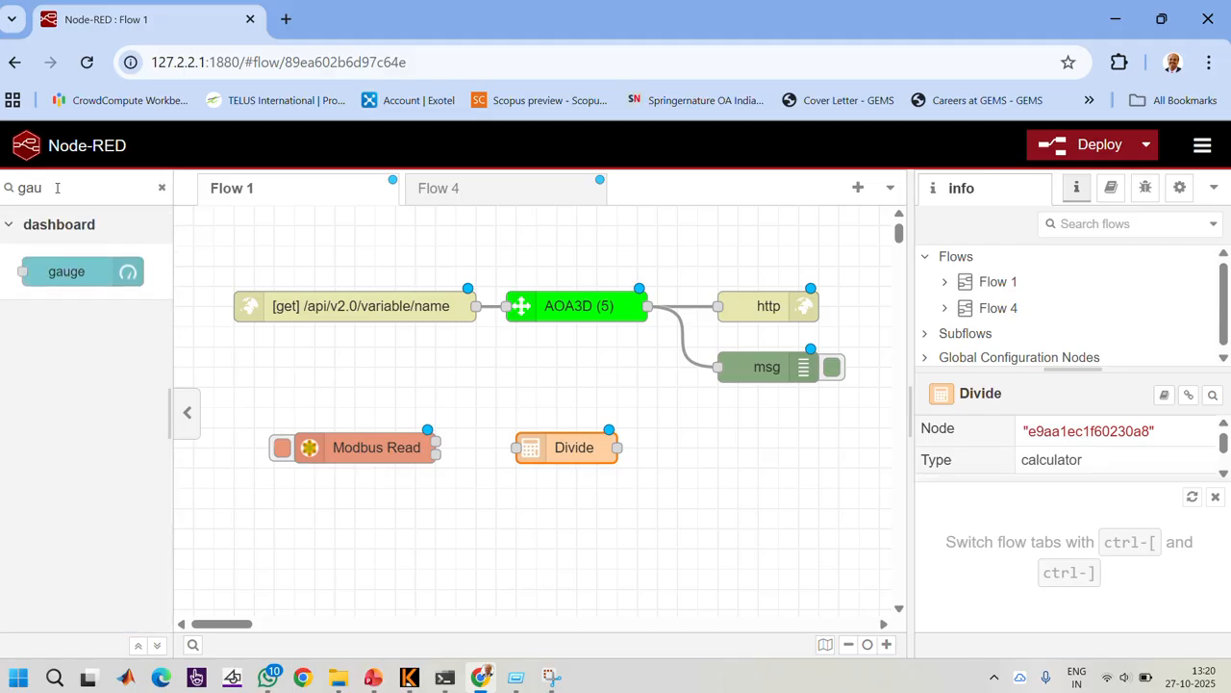
drag(68, 273, 775, 448)
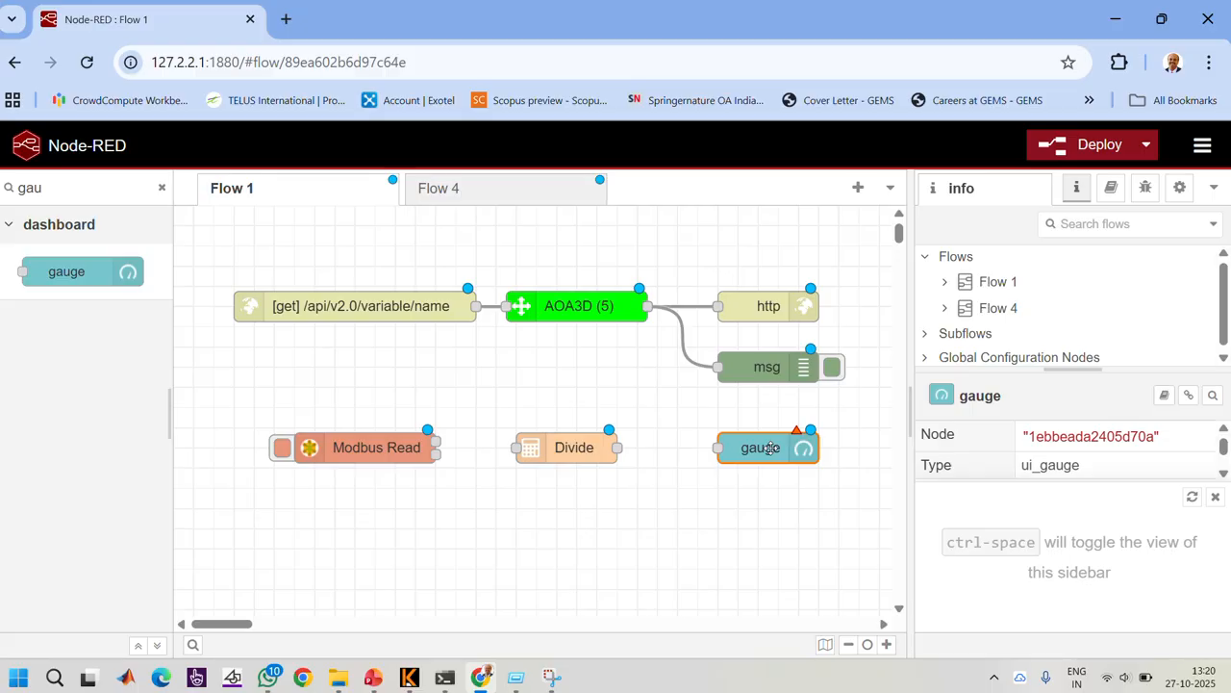
Assign the gauge node to a new dashboard group named Default in a new dashboard tab named Home.
double_click(771, 449)
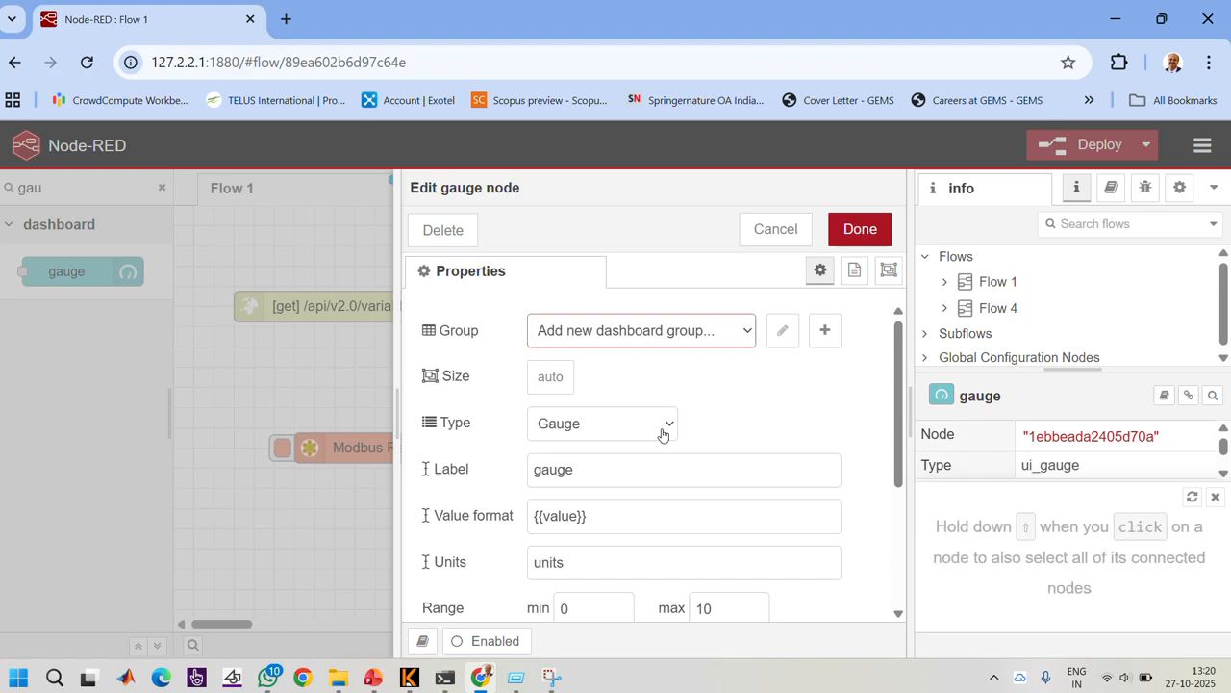
click(826, 331)
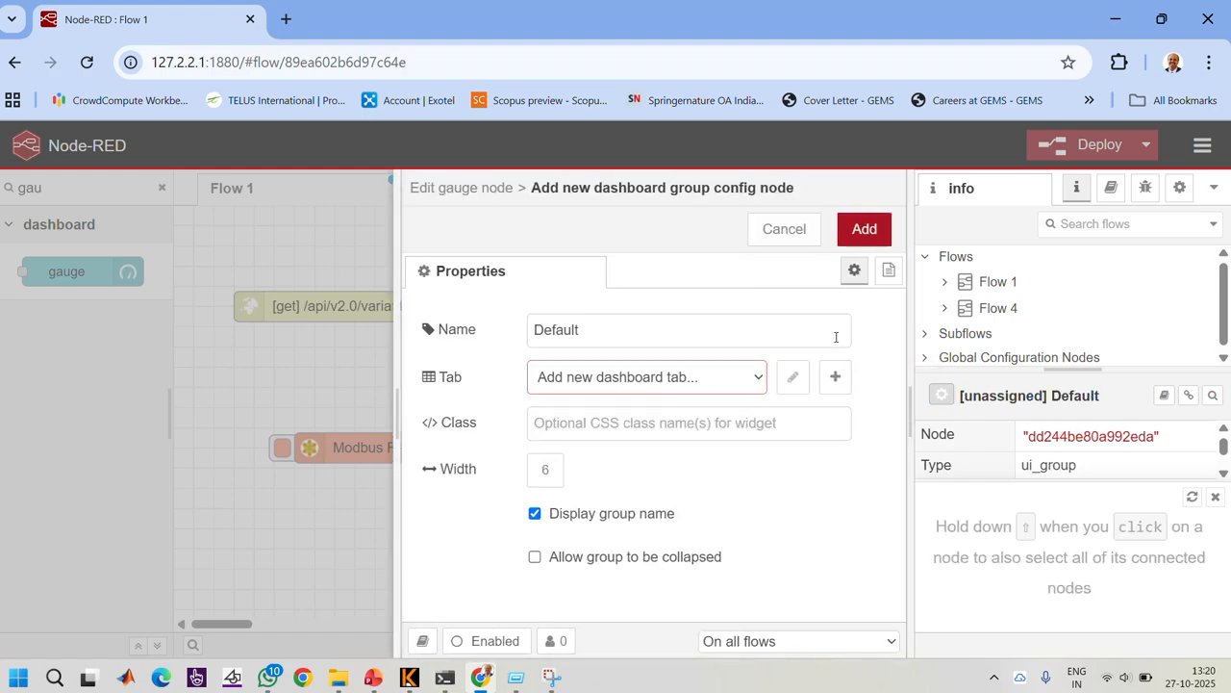
click(835, 377)
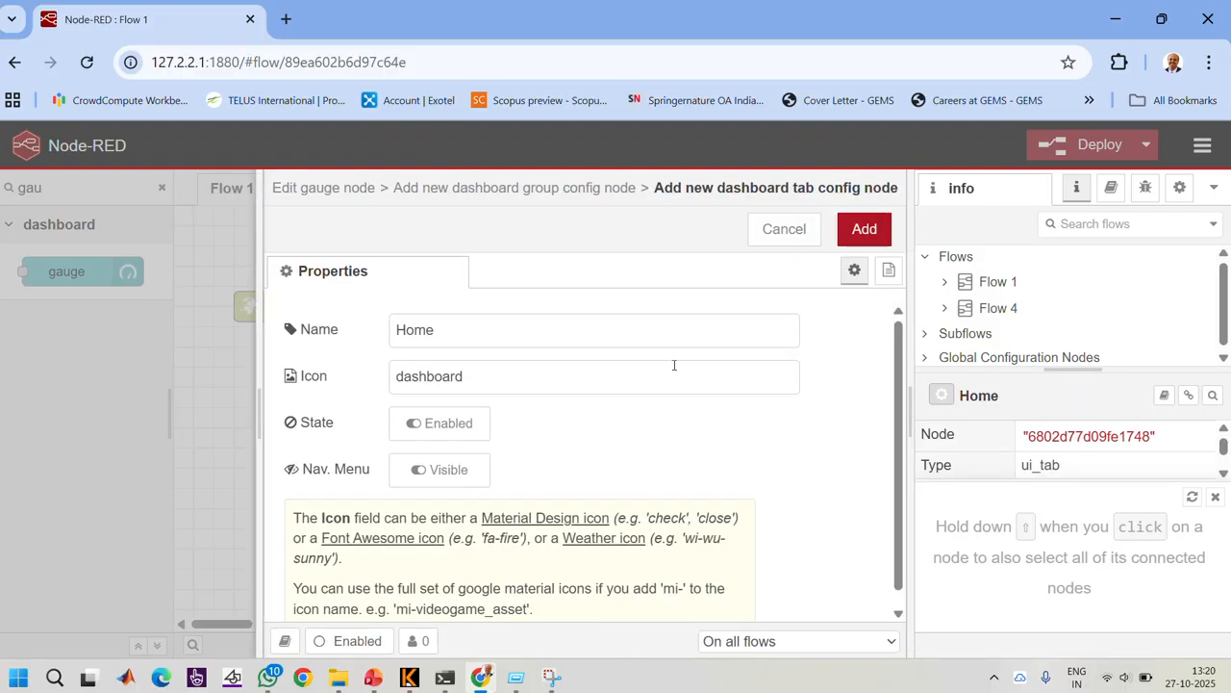
click(849, 240)
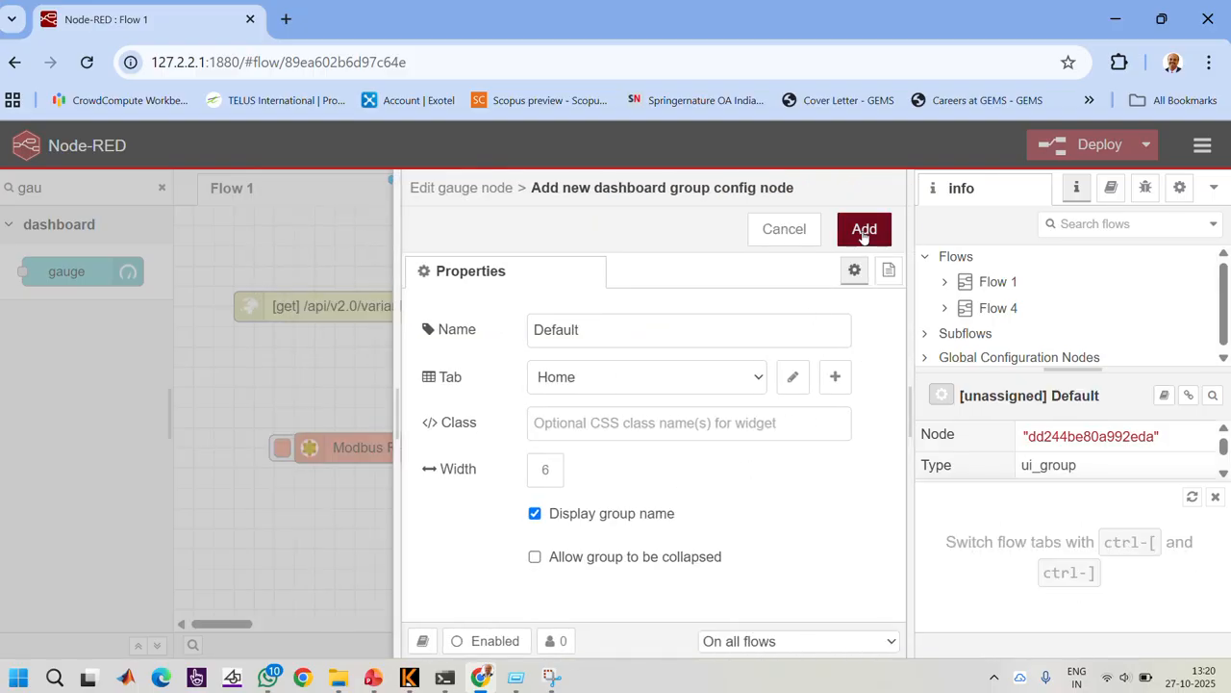
click(863, 234)
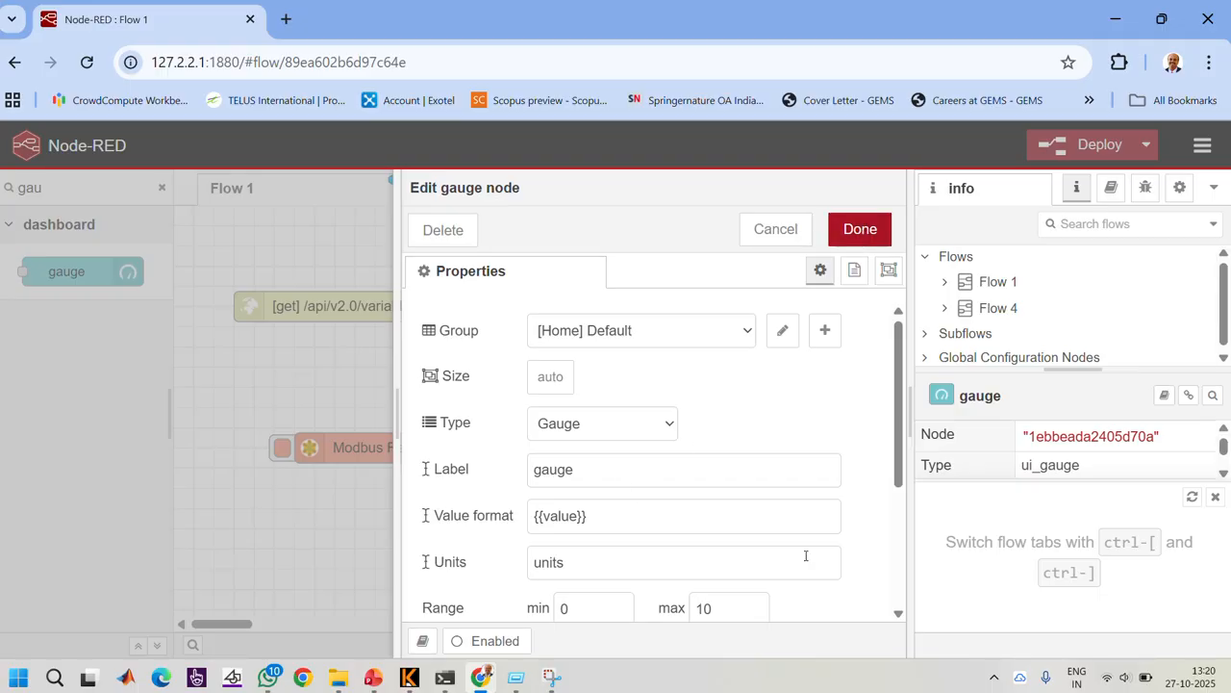
Set the gauge's range maximum to 100 and its sector limits to 40 and 60, and save the node.
drag(901, 469, 875, 564)
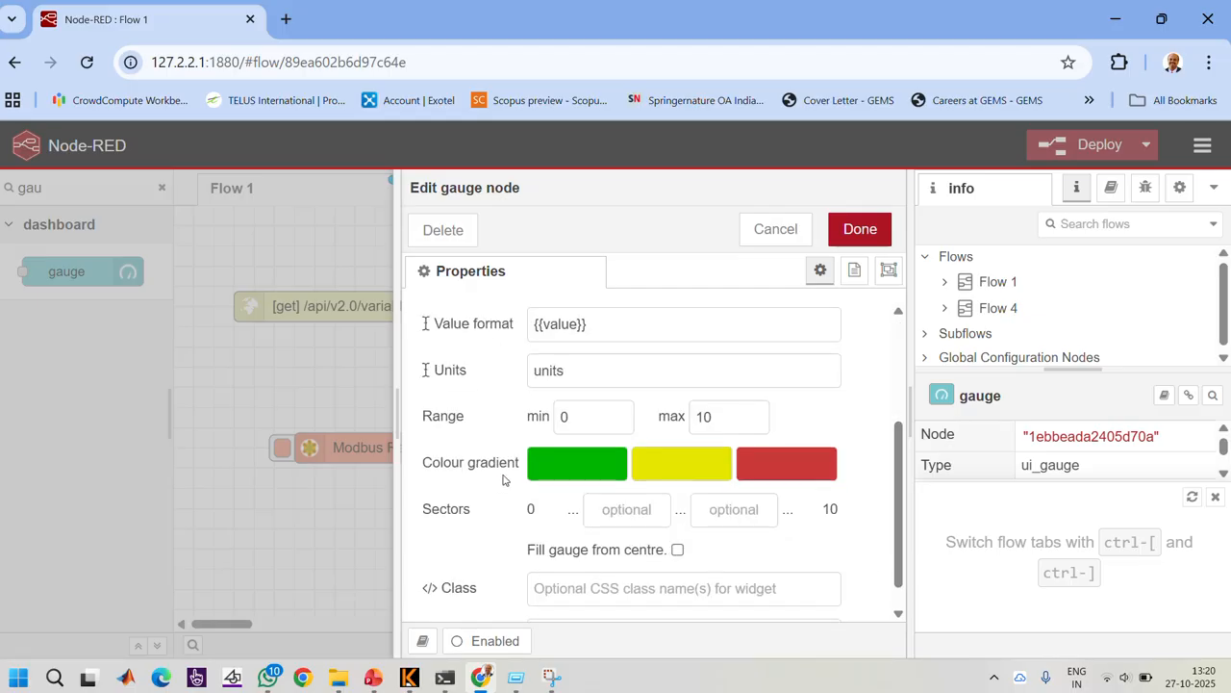
click(722, 416)
text(0)
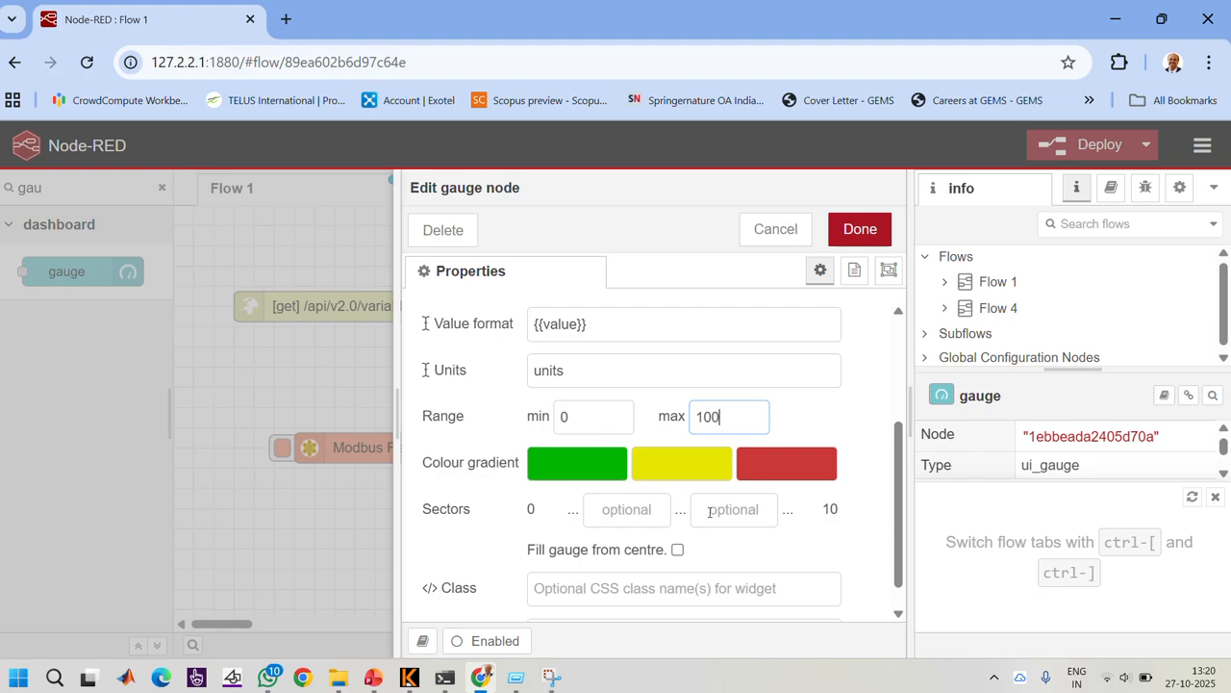
click(629, 520)
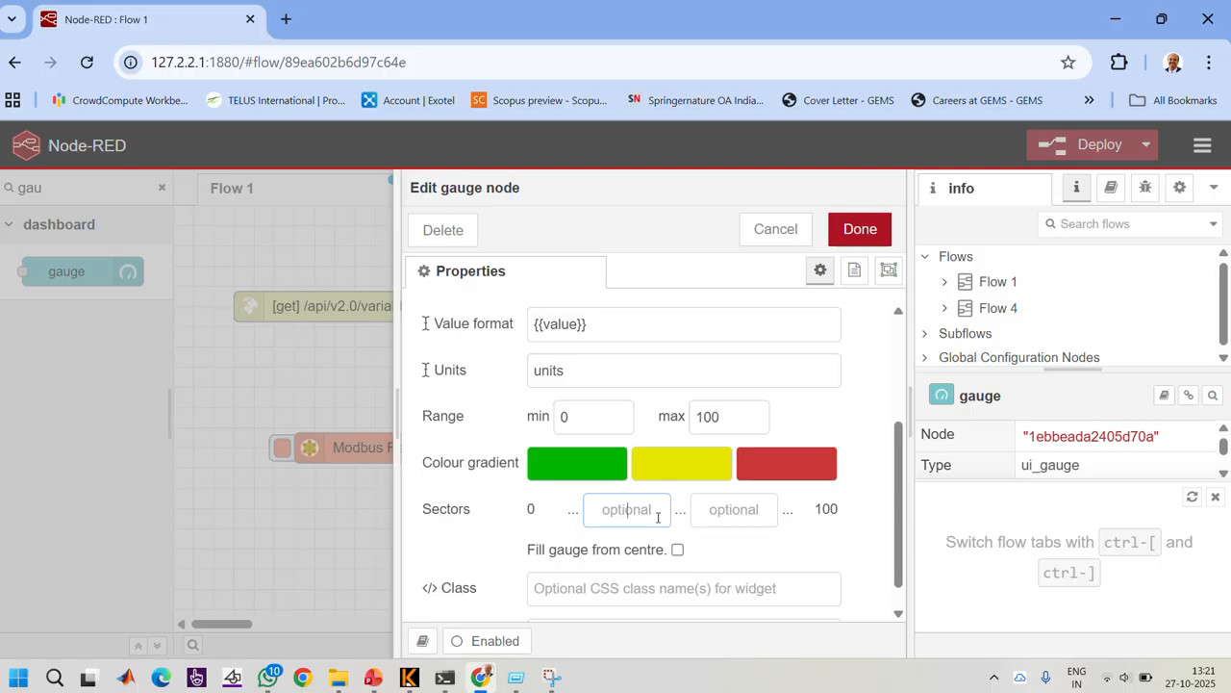
text(40)
click(728, 512)
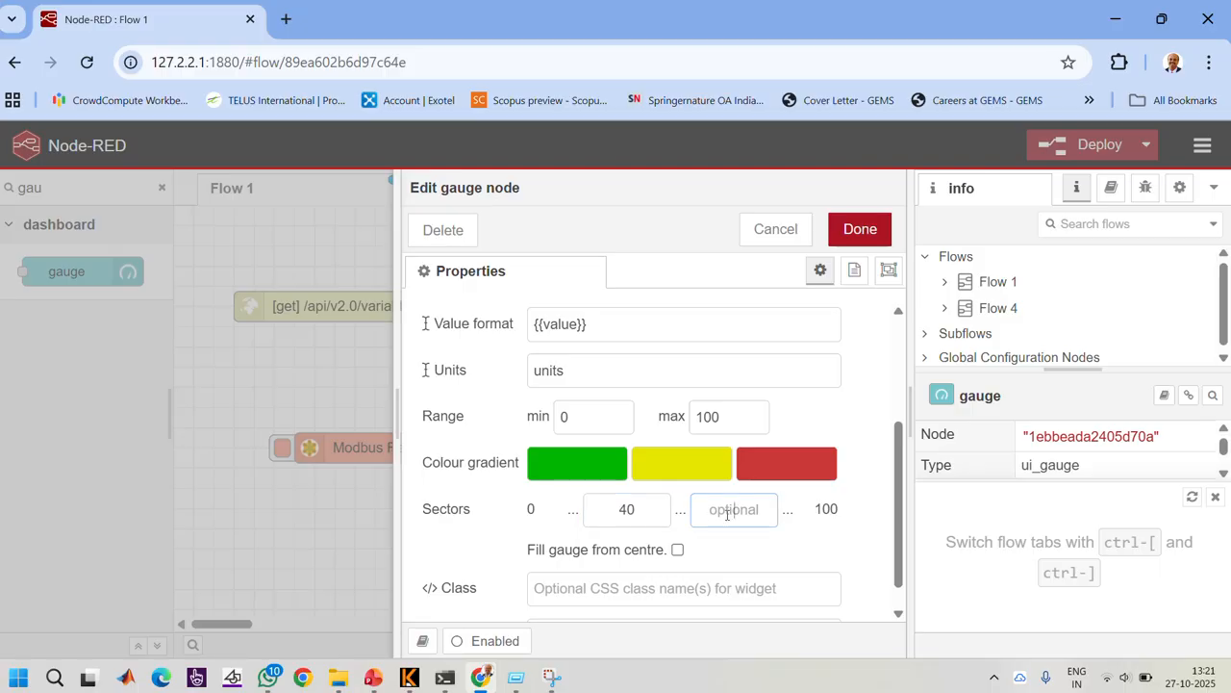
text(60)
click(850, 221)
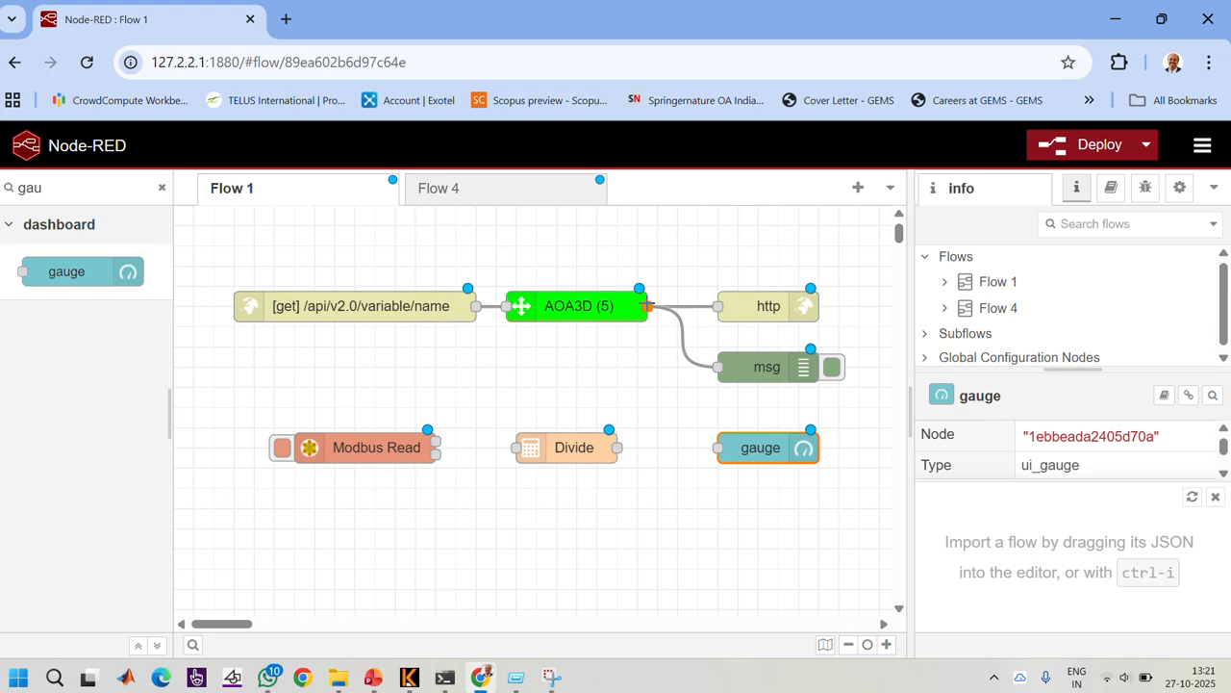
Wire the Modbus Read node's upper output to Divide and Divide's output to the gauge, and deploy the flows.
click(435, 452)
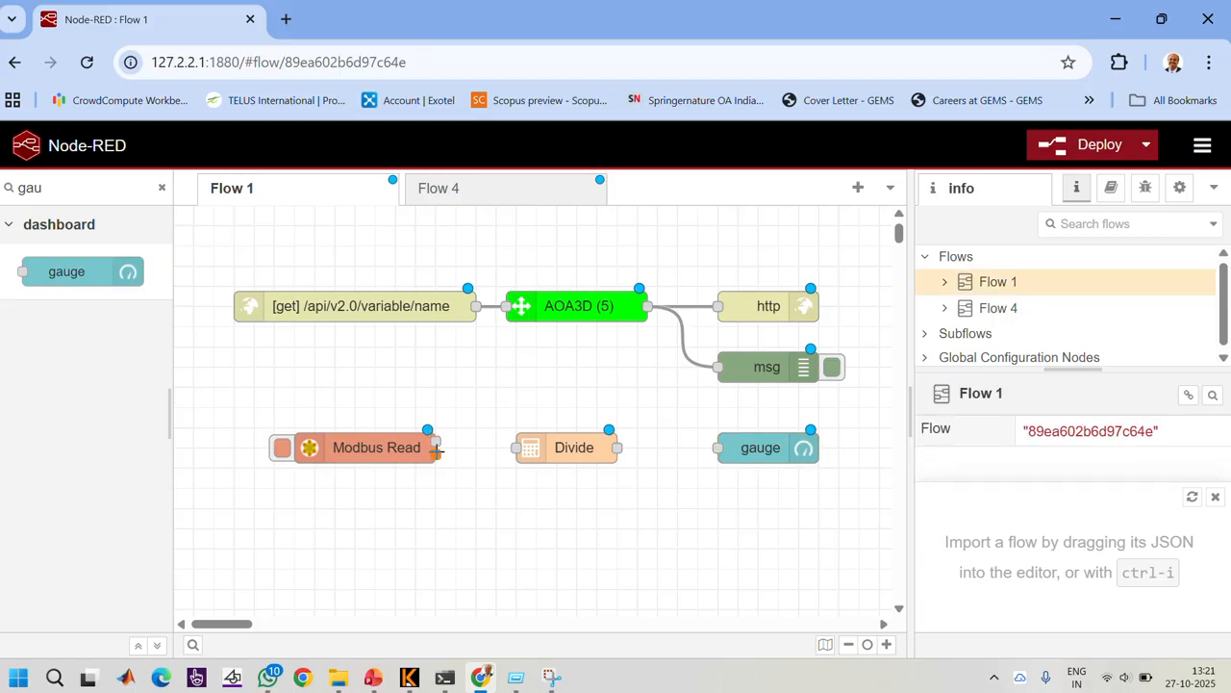
drag(439, 442, 515, 447)
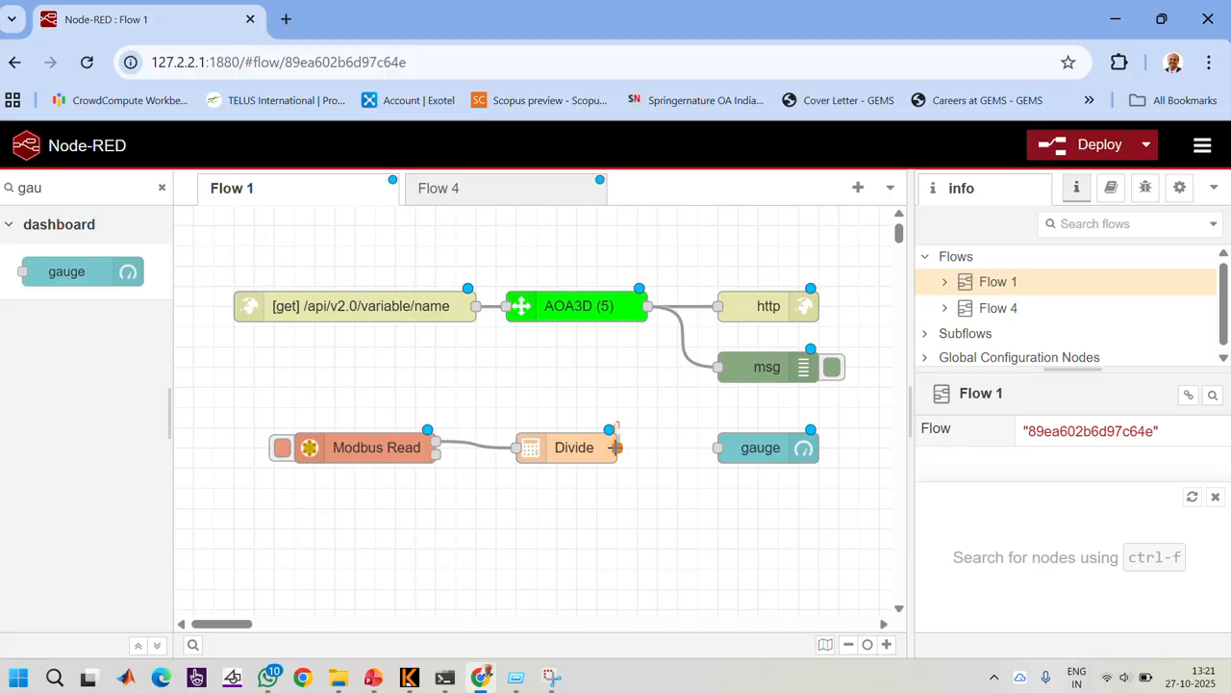
drag(617, 447, 718, 447)
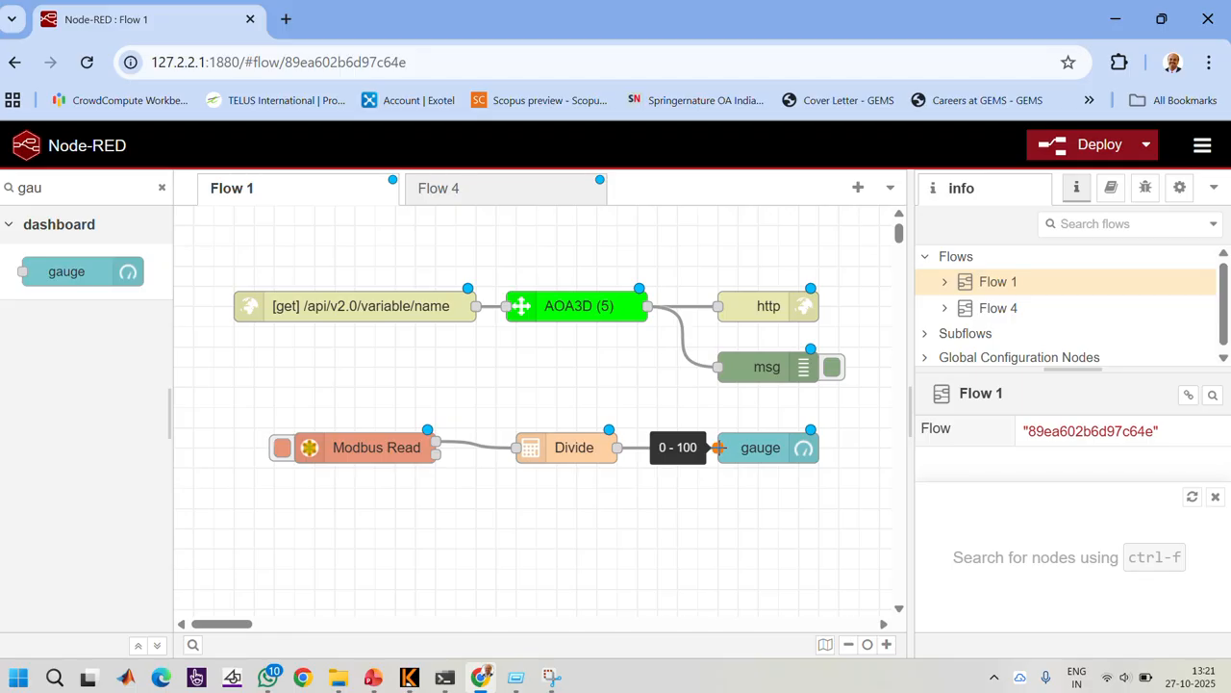
click(1011, 283)
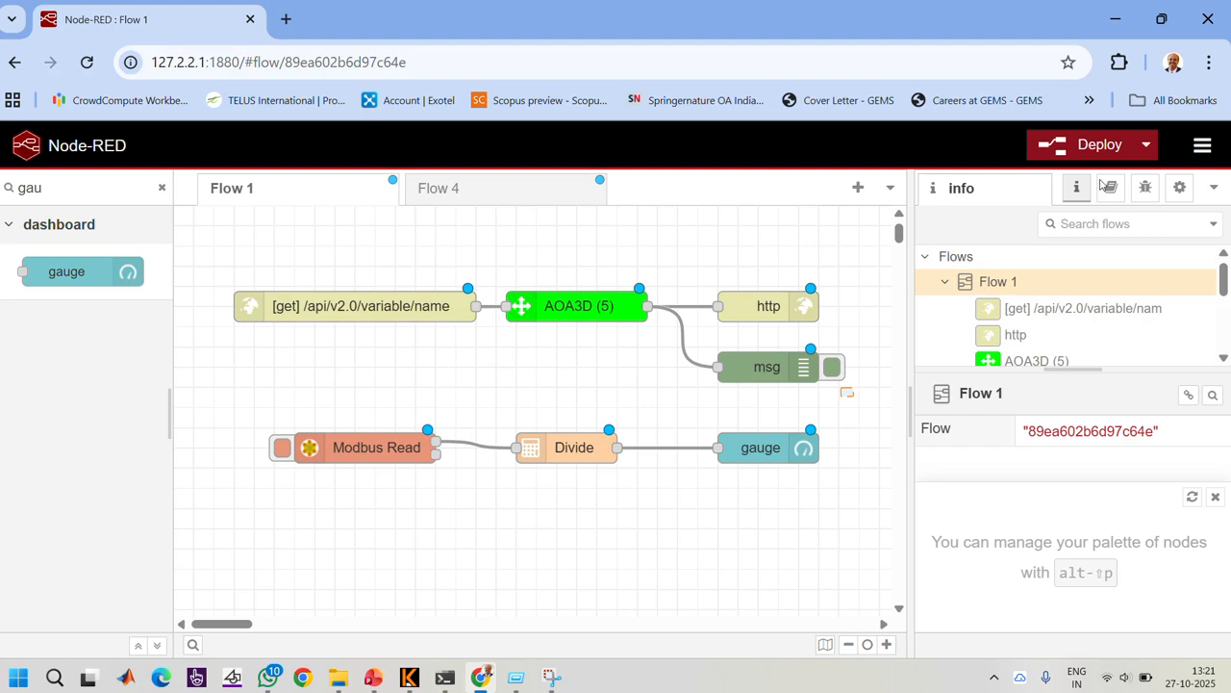
click(1099, 144)
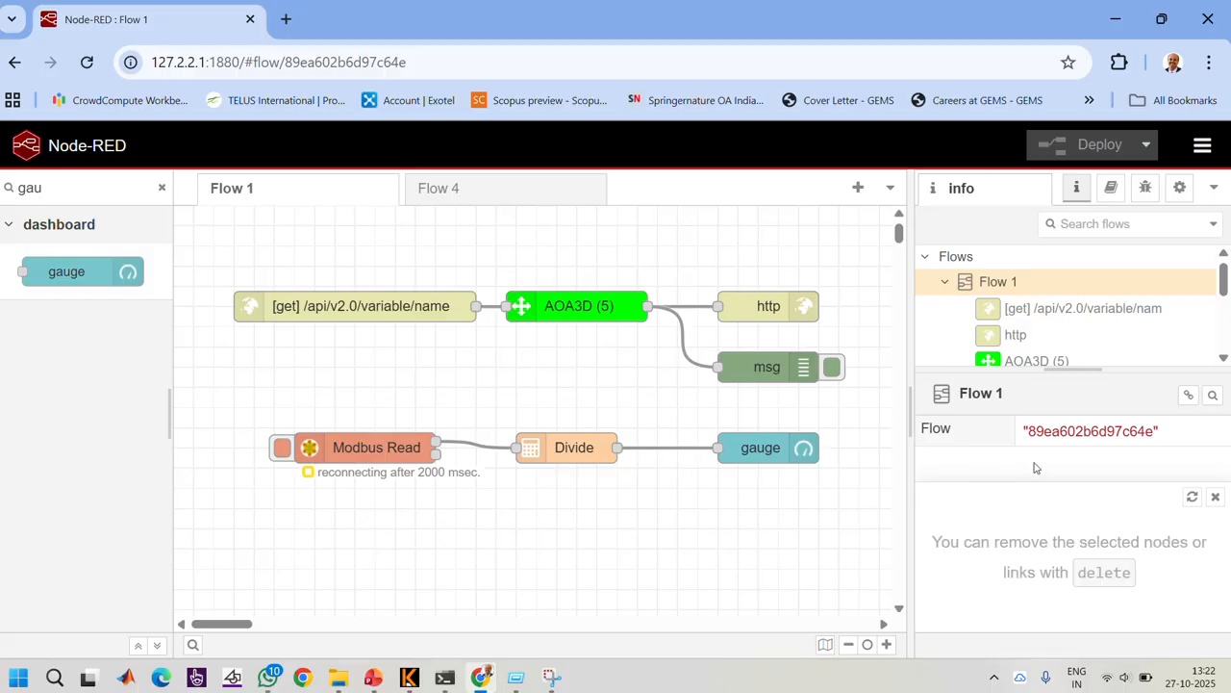
Show the dashboard layout with its Home tab and open the live dashboard page in a new browser tab.
click(1215, 188)
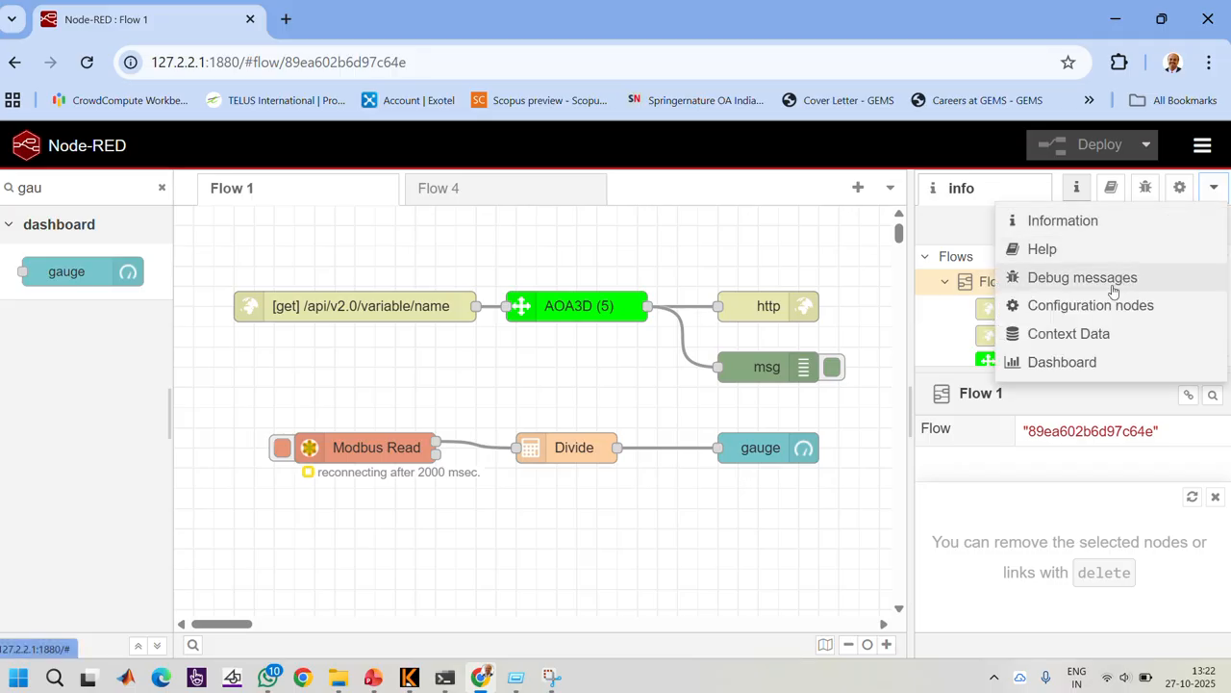
click(1062, 362)
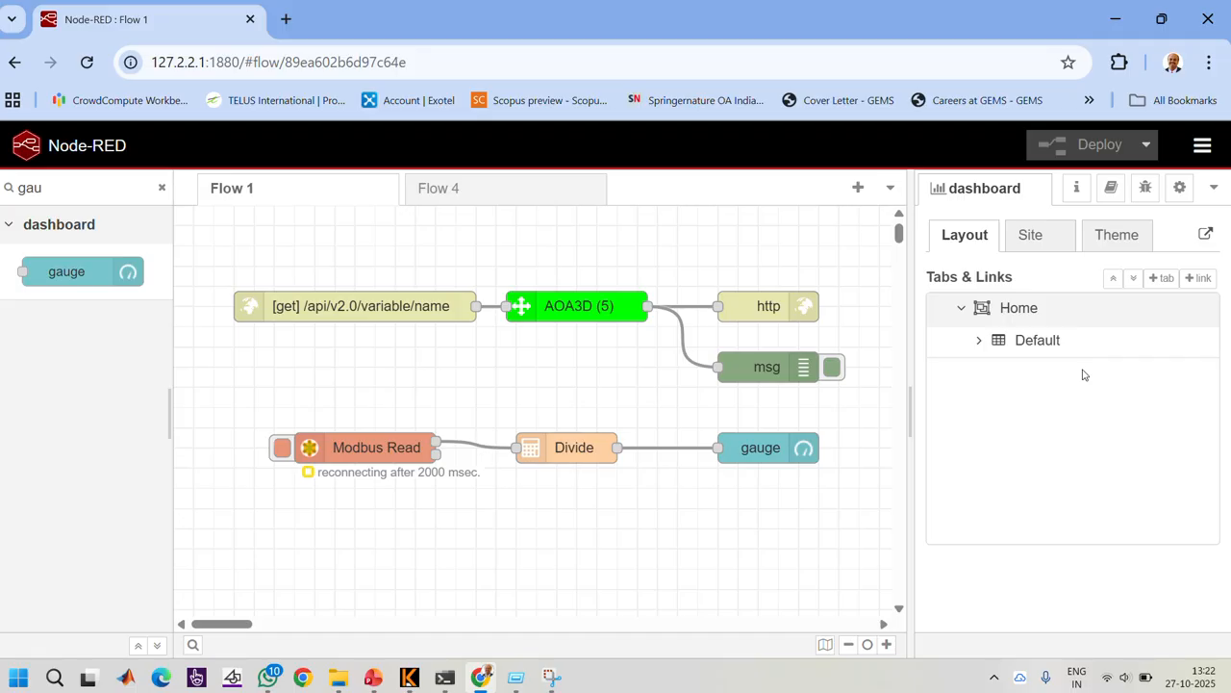
click(1212, 188)
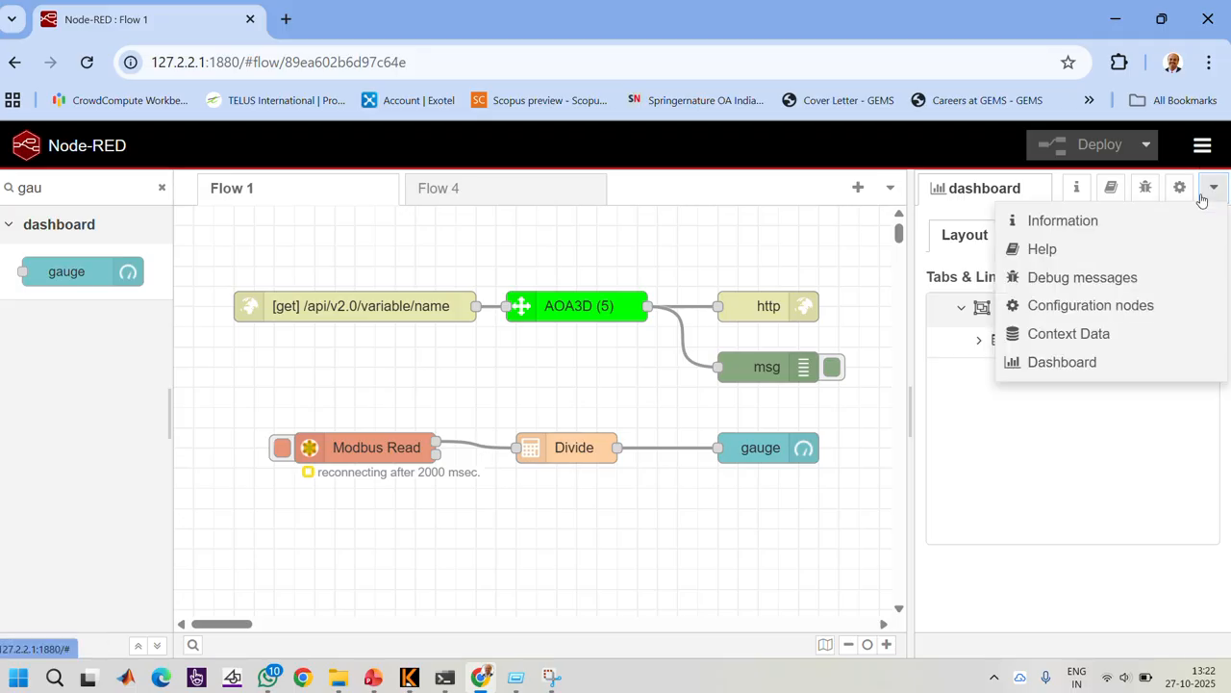
click(1086, 369)
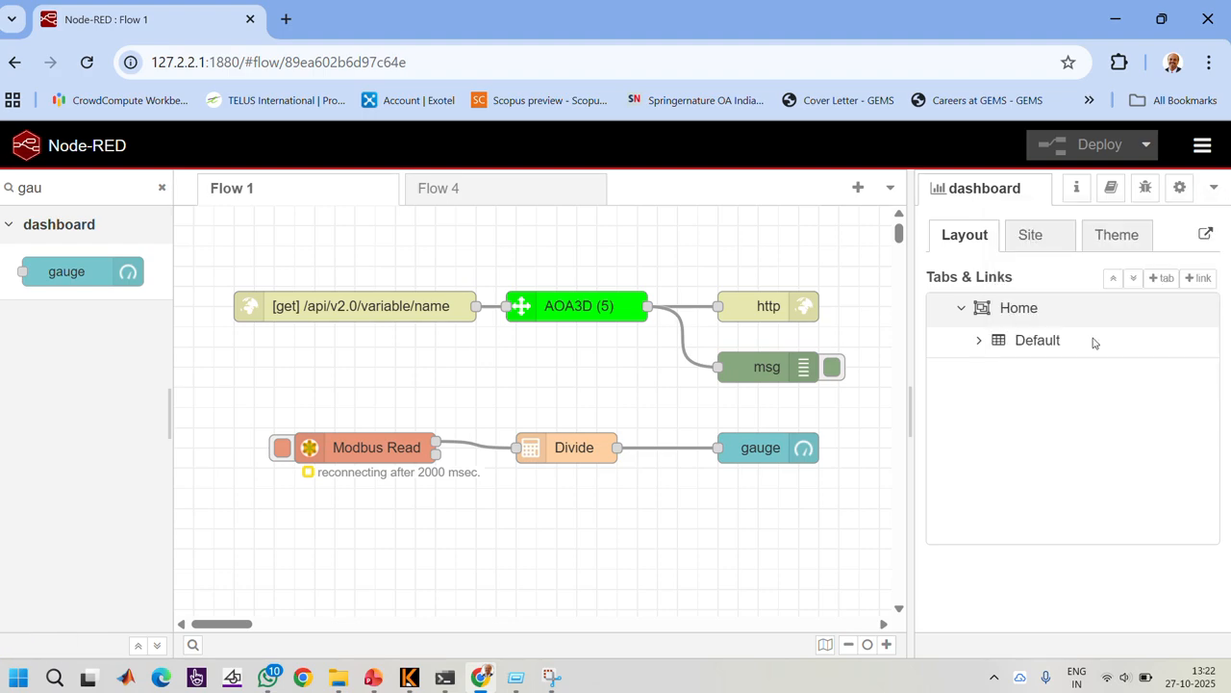
click(1205, 235)
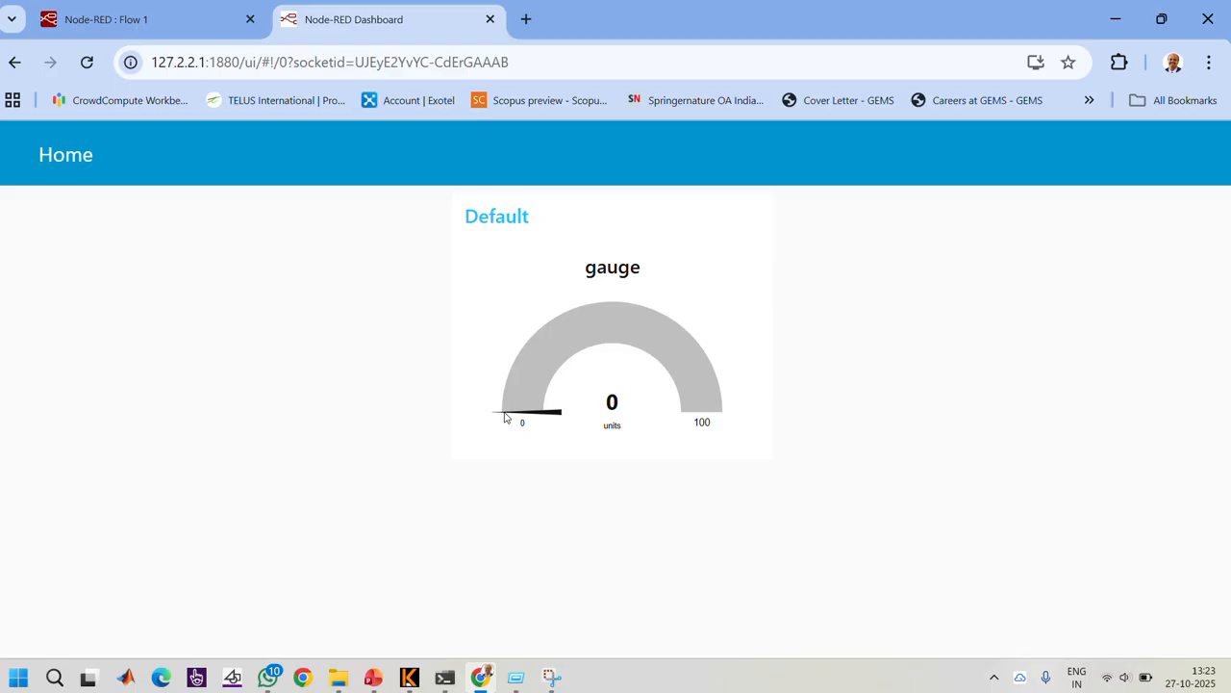
Check the live dashboard gauge against the Modbus Read flow and return to the flow editor.
click(144, 19)
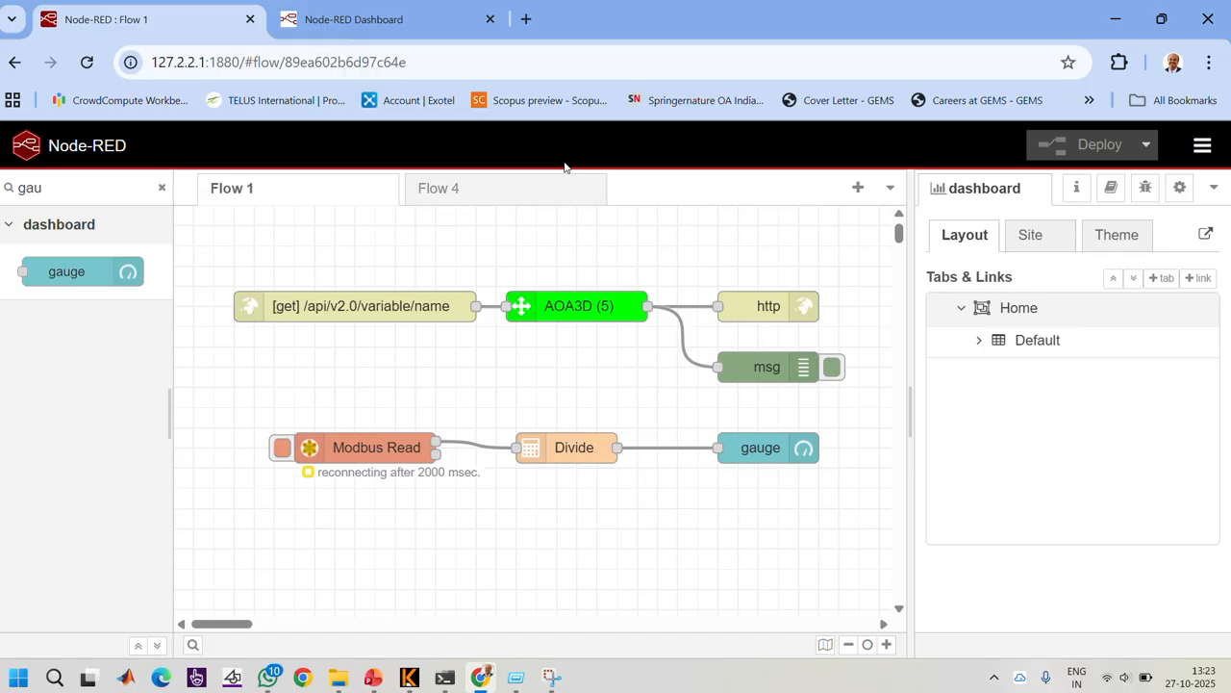
click(428, 11)
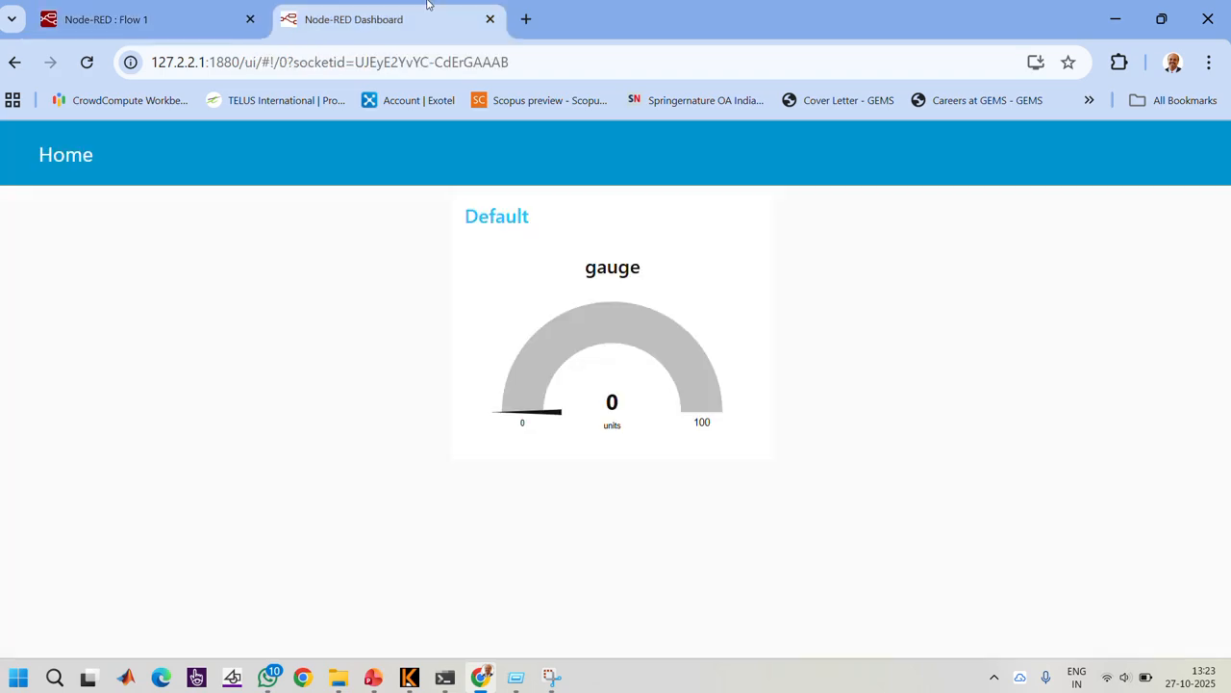
click(214, 26)
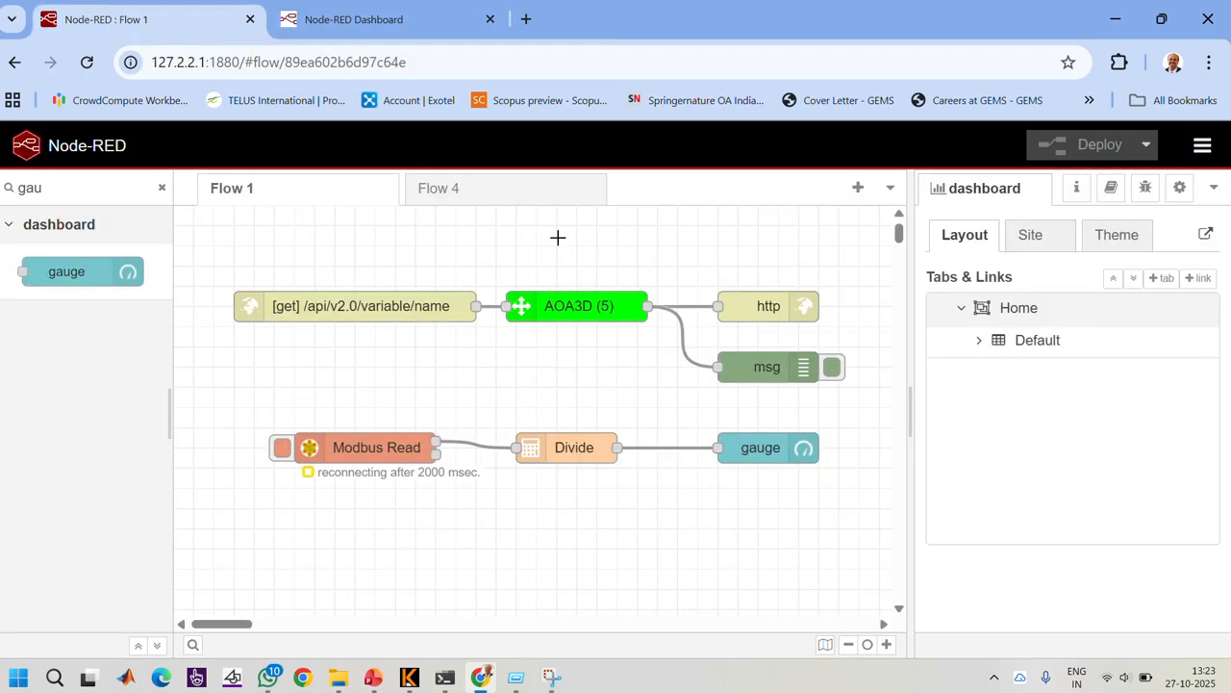